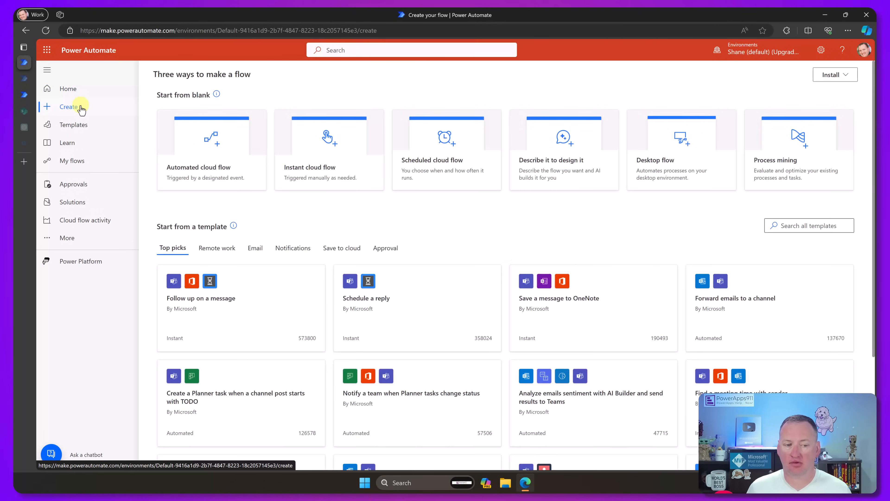
- Create an instant cloud flow named "SharePoint API for Power Automate" with the Manually trigger a flow trigger
{"action": "left_click", "coordinate": [352, 158]}
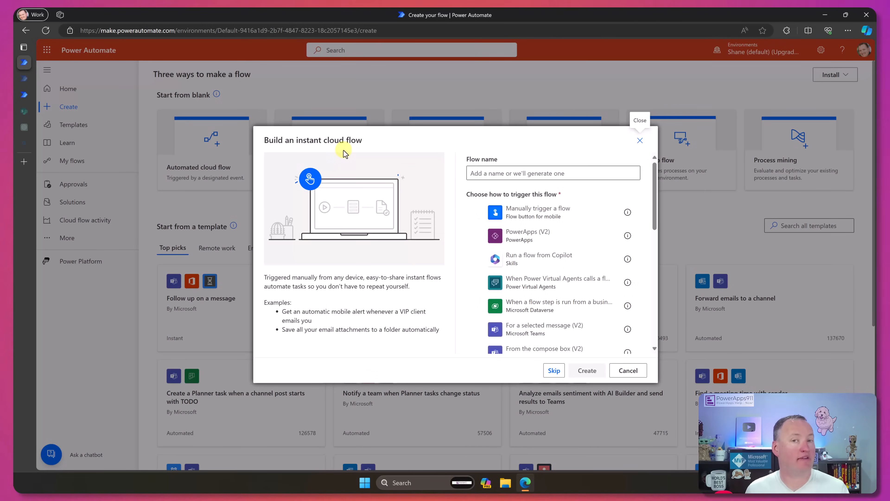
{"action": "left_click", "coordinate": [543, 209]}
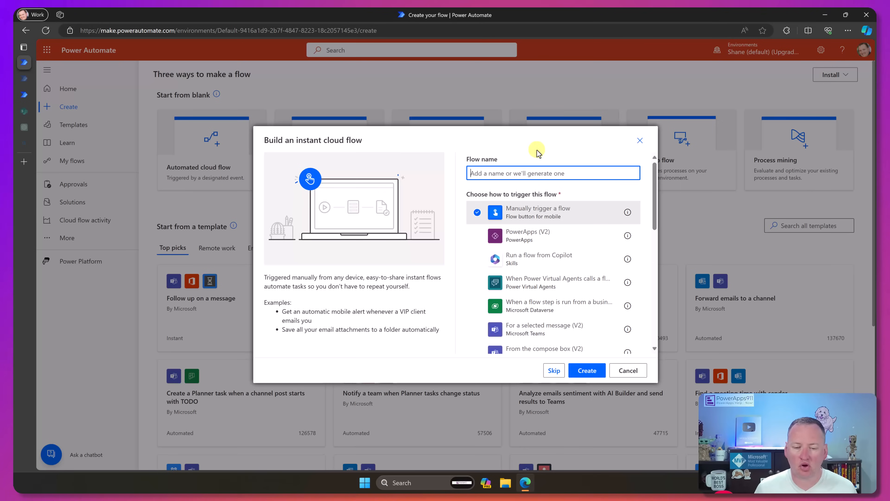
{"action": "type", "text": "SharePoint API for Power Automate"}
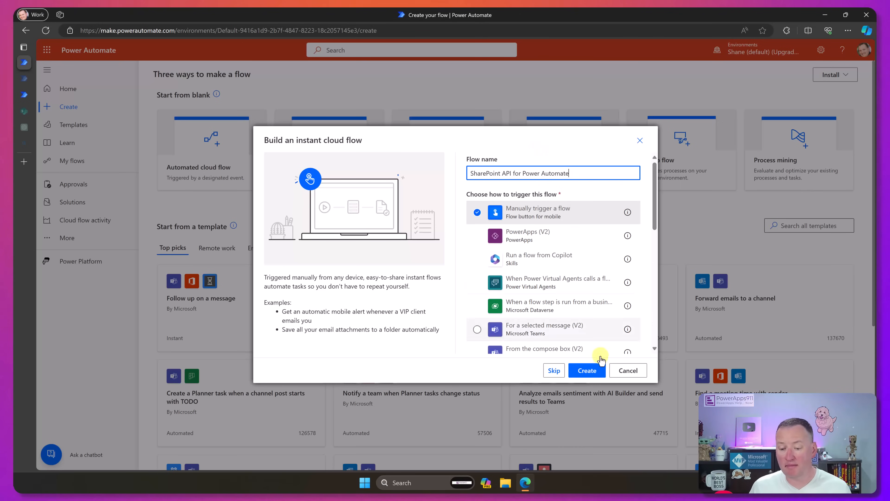
{"action": "left_click", "coordinate": [587, 371]}
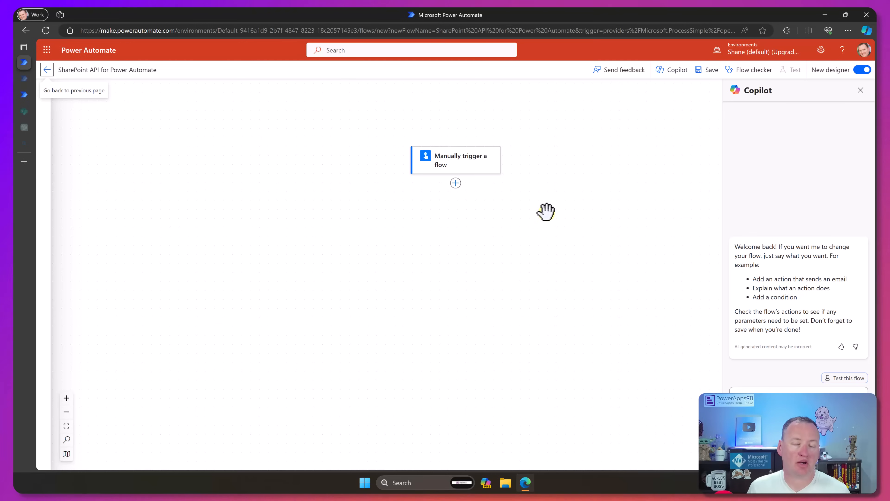
- Search the actions for "sharepoint http" and add Send an HTTP request to SharePoint after the manual trigger
{"action": "left_click", "coordinate": [455, 183]}
{"action": "left_click", "coordinate": [489, 181]}
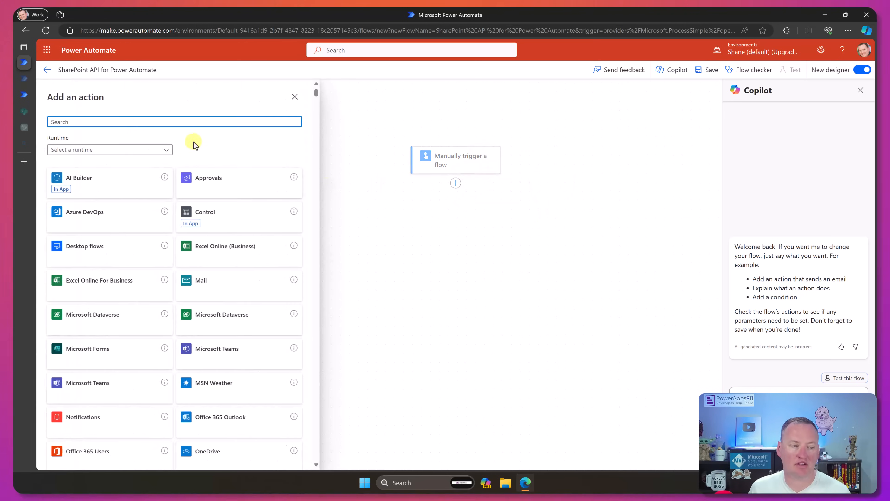
{"action": "type", "text": "sharepoint http"}
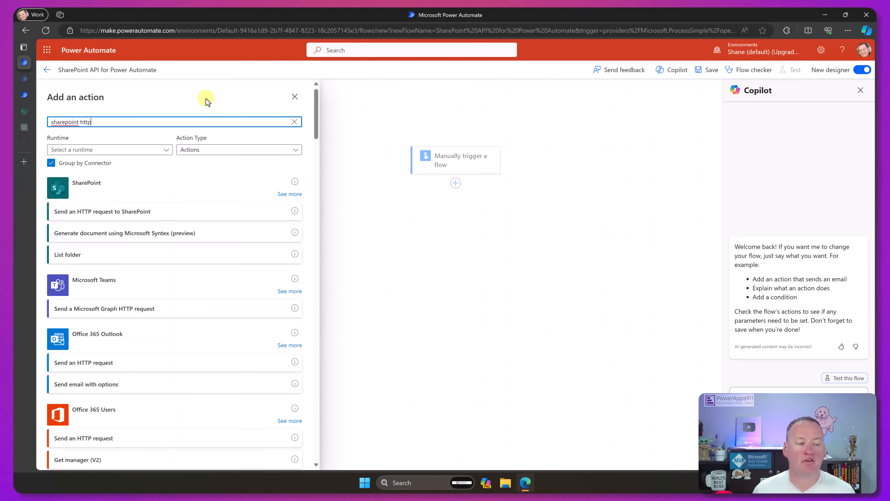
{"action": "left_click", "coordinate": [178, 214]}
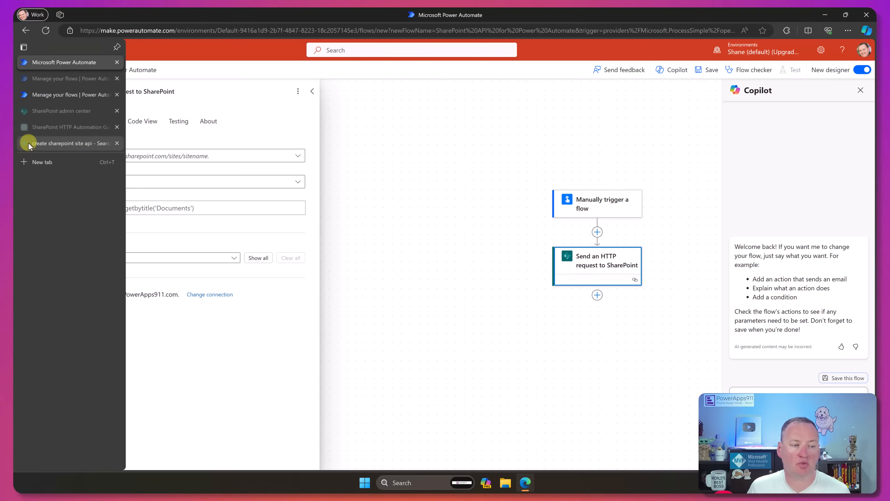
- From the "create sharepoint site api" search results, open Microsoft Learn's Create Modern SharePoint Sites using REST article and examine its Create a modern site sample
{"action": "left_click", "coordinate": [29, 143]}
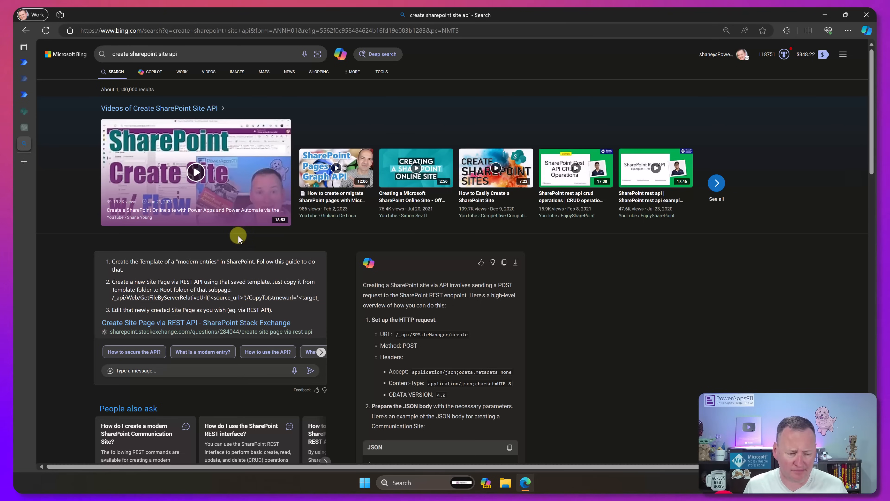
{"action": "scroll", "coordinate": [239, 236], "scroll_direction": "down", "scroll_amount": 2}
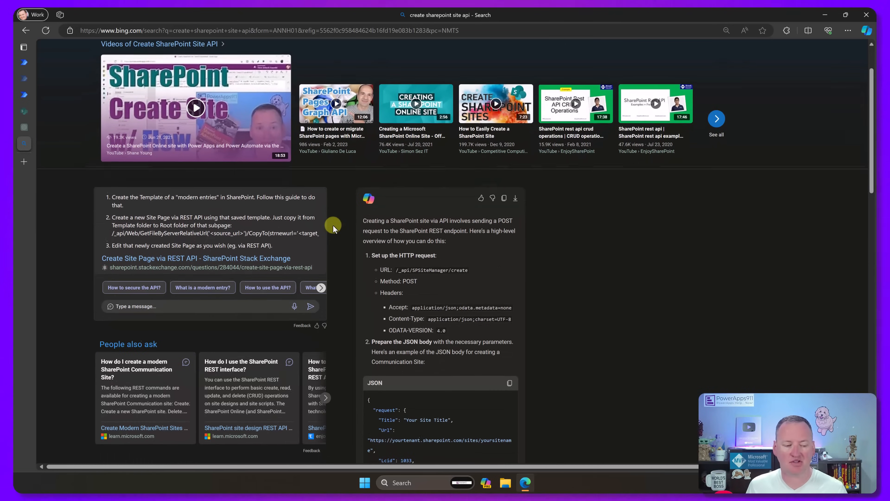
{"action": "scroll", "coordinate": [333, 225], "scroll_direction": "down", "scroll_amount": 2}
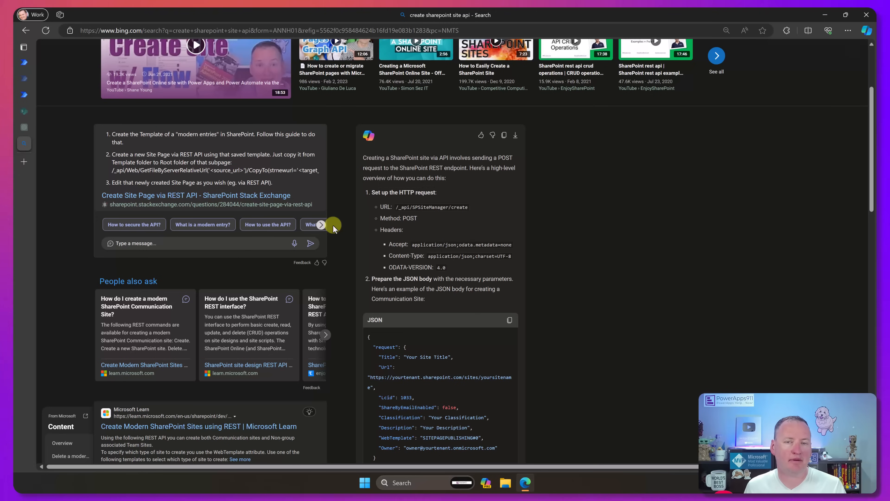
{"action": "scroll", "coordinate": [333, 225], "scroll_direction": "down", "scroll_amount": 4}
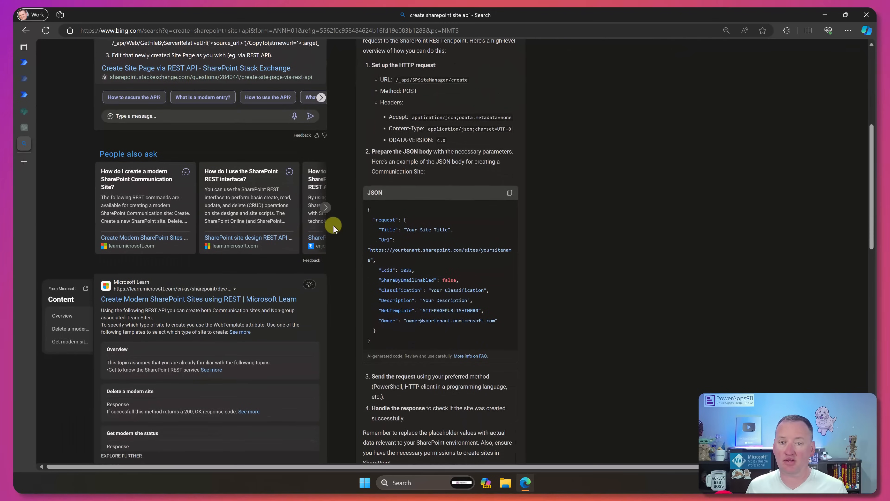
{"action": "scroll", "coordinate": [333, 225], "scroll_direction": "down", "scroll_amount": 2}
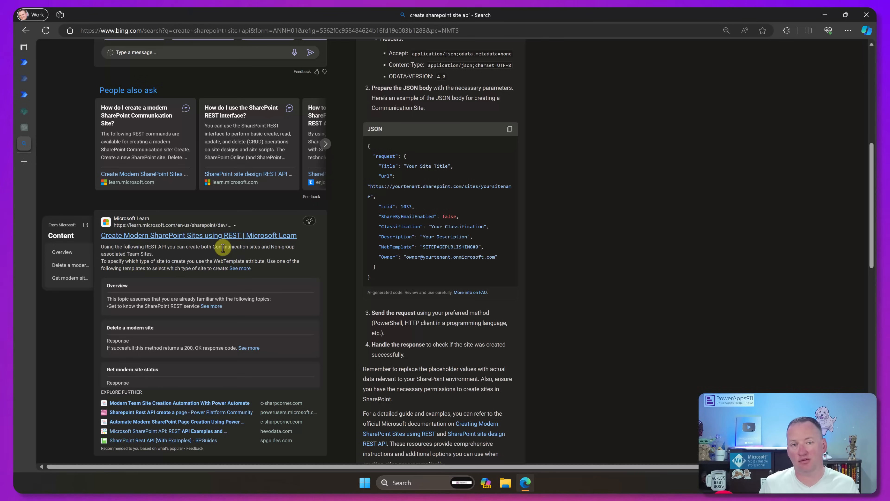
{"action": "left_click", "coordinate": [212, 233]}
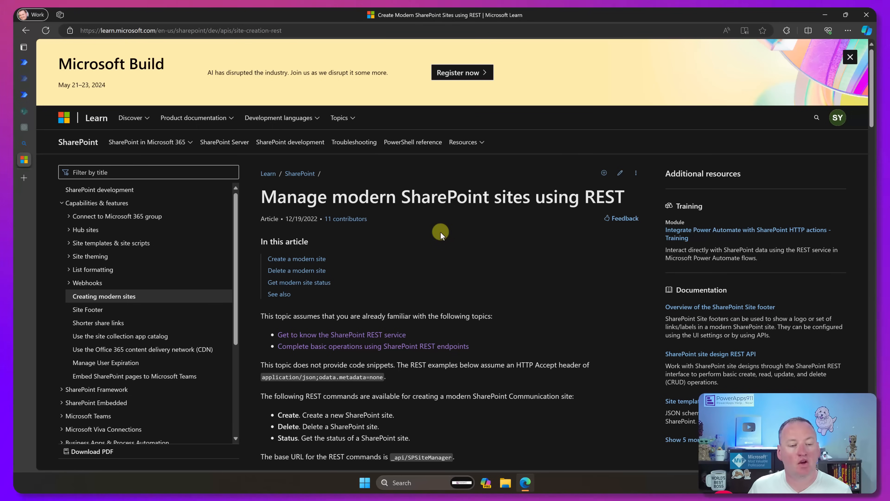
{"action": "scroll", "coordinate": [447, 229], "scroll_direction": "down", "scroll_amount": 3}
{"action": "scroll", "coordinate": [459, 221], "scroll_direction": "down", "scroll_amount": 6}
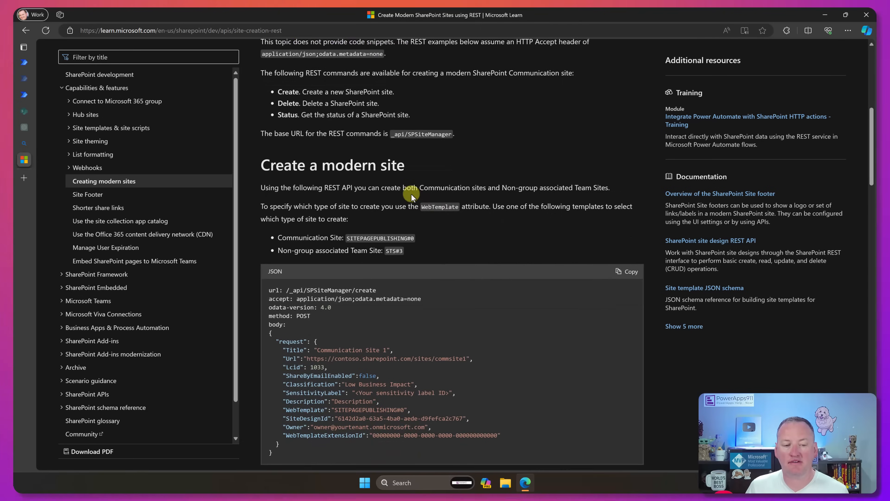
{"action": "scroll", "coordinate": [368, 120], "scroll_direction": "down", "scroll_amount": 2}
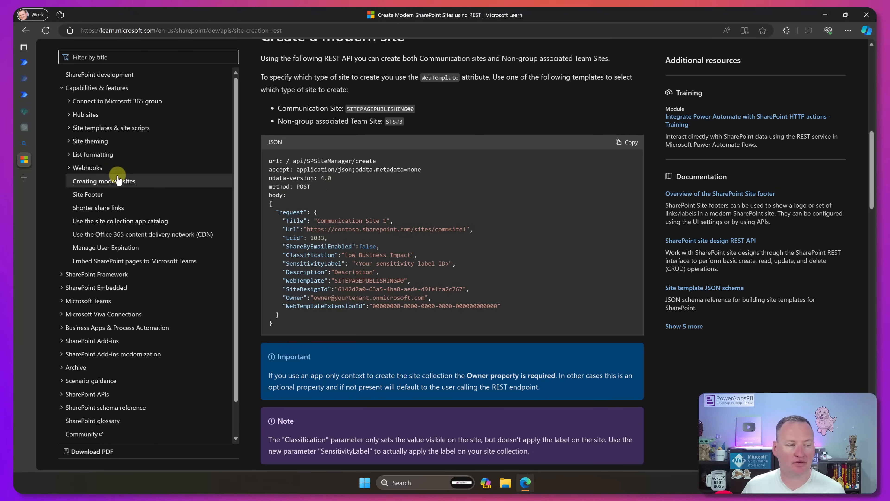
{"action": "left_click", "coordinate": [27, 112]}
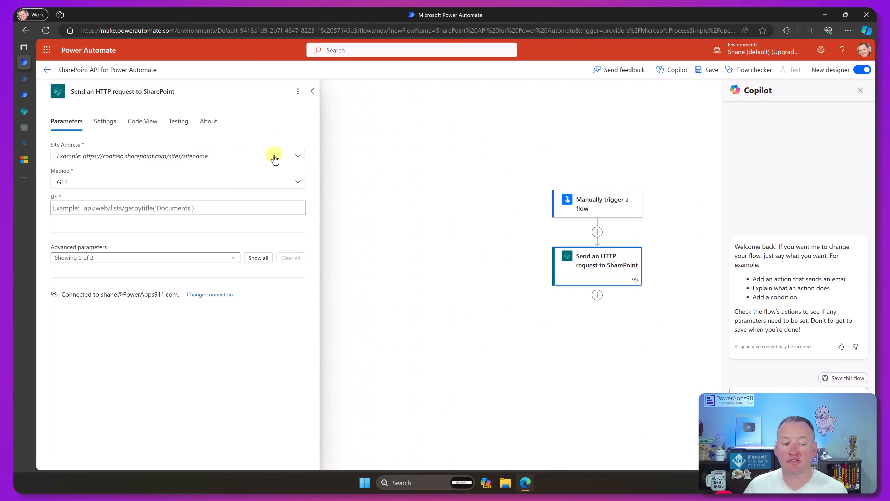
{"action": "left_click", "coordinate": [298, 157]}
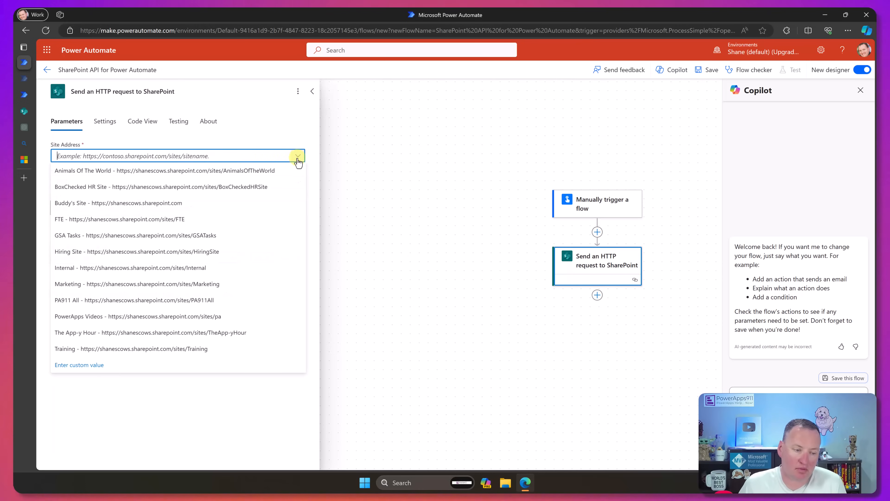
{"action": "left_click", "coordinate": [149, 203]}
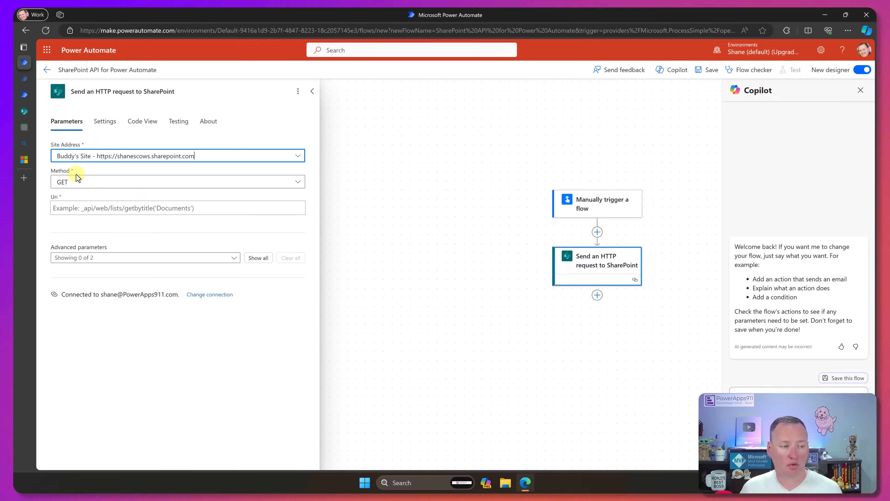
- Check the required method in the Microsoft Learn sample and set the HTTP request's method to POST
{"action": "left_click", "coordinate": [25, 160]}
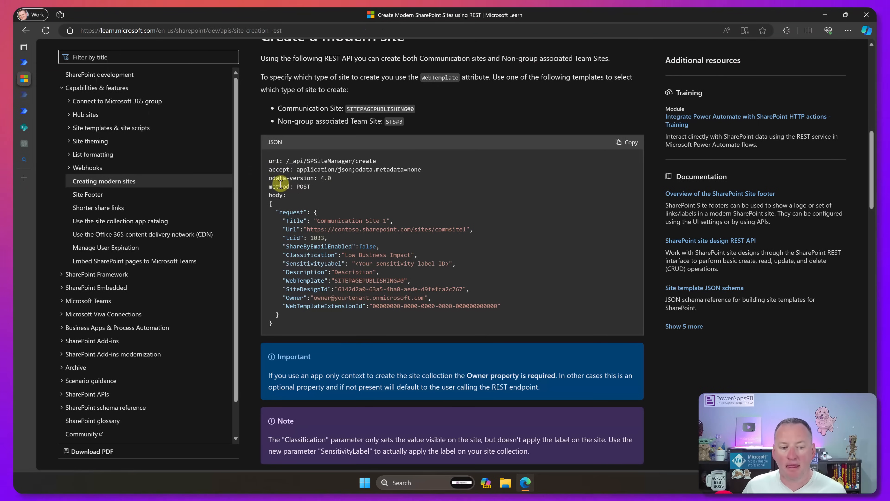
{"action": "left_click", "coordinate": [24, 63]}
{"action": "left_click", "coordinate": [298, 183]}
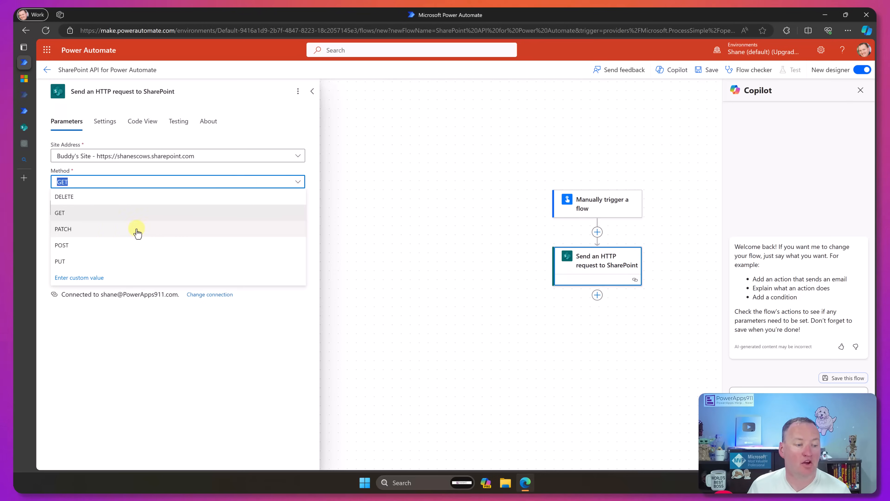
{"action": "left_click", "coordinate": [102, 246]}
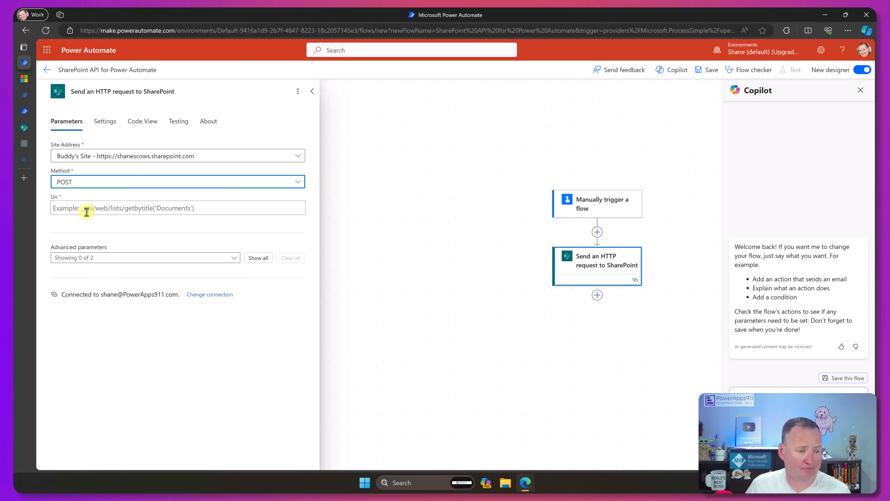
- Copy _api/SPSiteManager/create from the Microsoft Learn sample and paste it as the HTTP request's Uri
{"action": "left_click", "coordinate": [25, 79]}
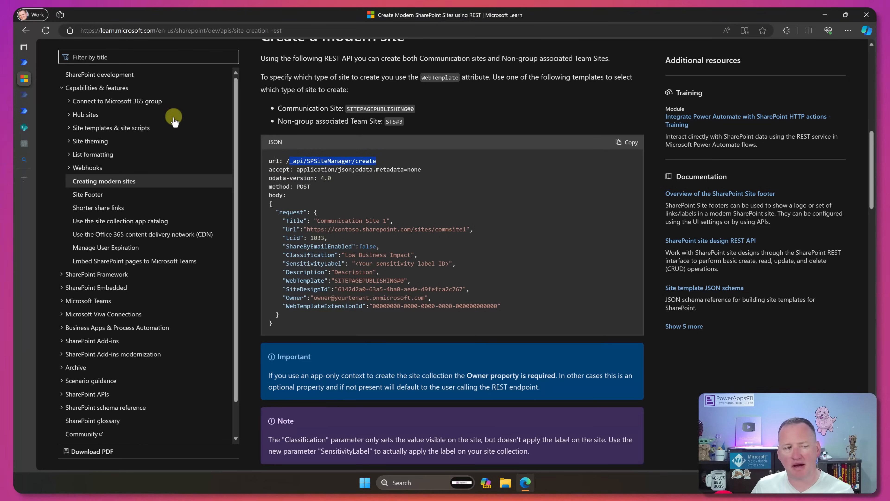
{"action": "left_click", "coordinate": [24, 62]}
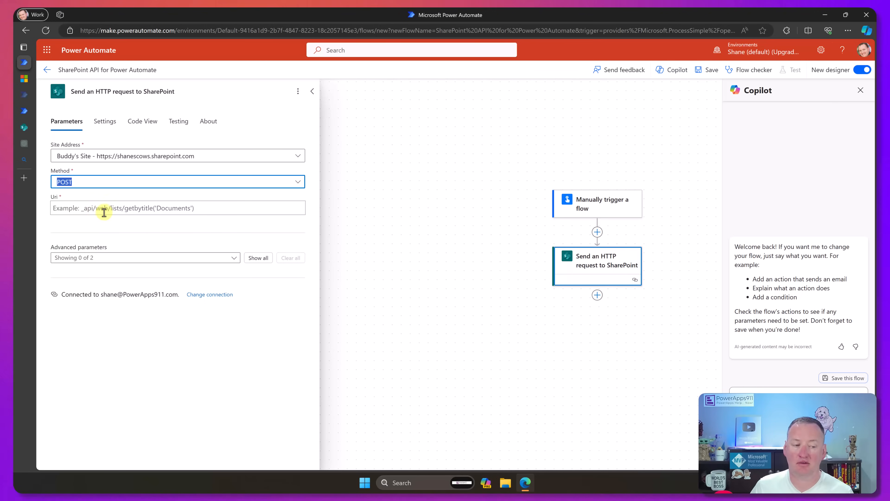
{"action": "left_click", "coordinate": [112, 209]}
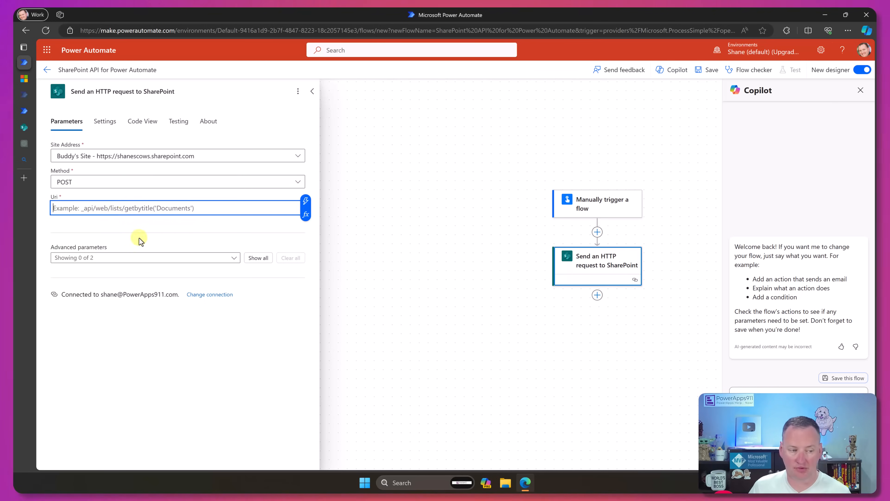
{"action": "type", "text": "_api/SPSiteManager/create"}
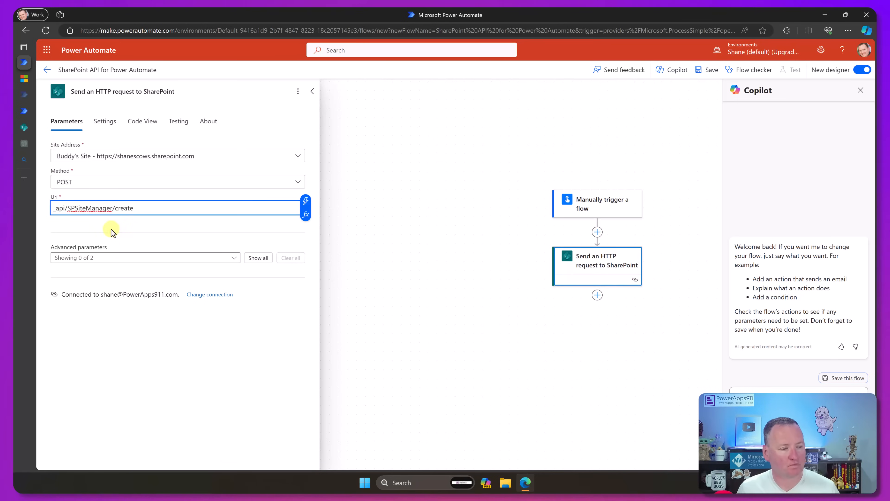
- Copy the accept, odata-version and method names and their values one by one from the Microsoft Learn request sample
{"action": "left_click", "coordinate": [51, 79]}
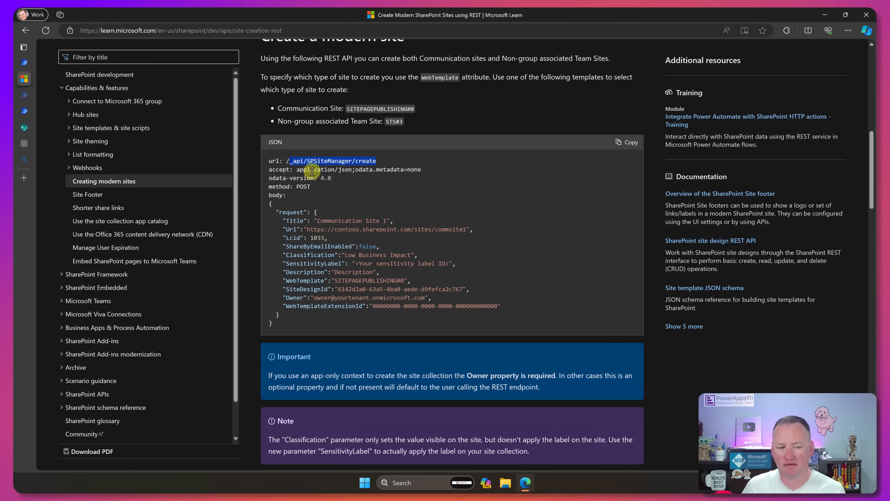
{"action": "double_click", "coordinate": [277, 170]}
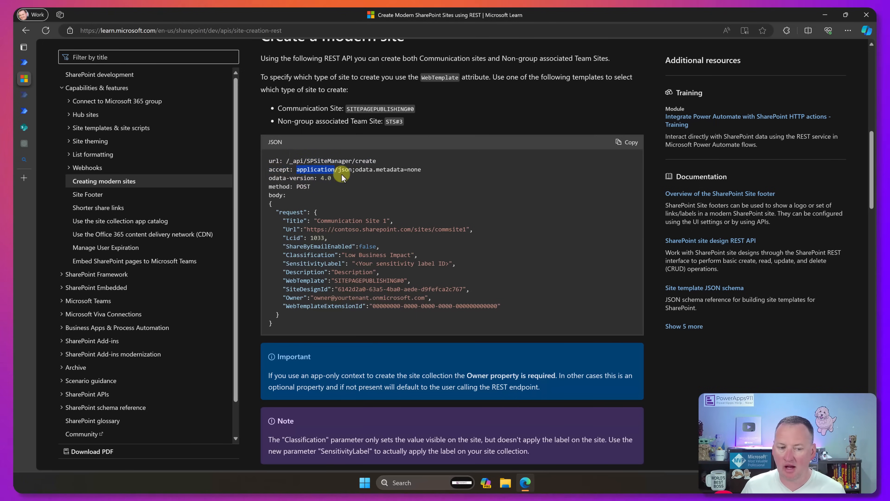
{"action": "left_click_drag", "start_coordinate": [419, 171], "coordinate": [423, 170]}
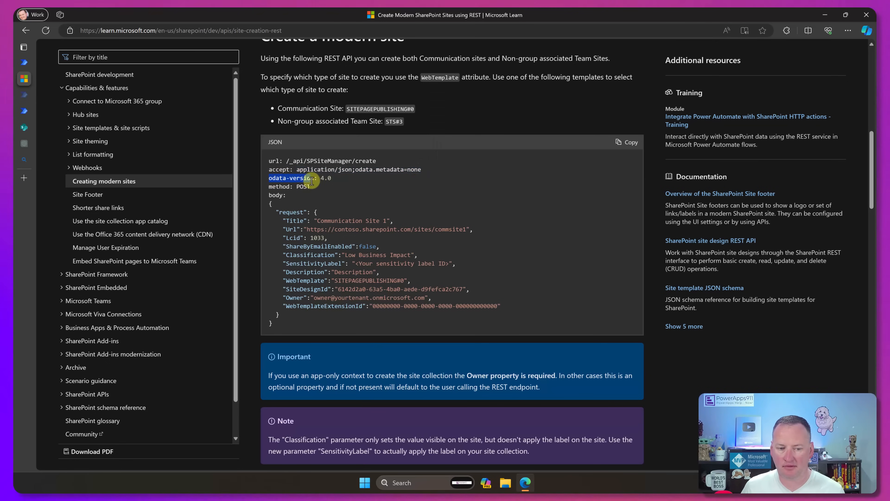
{"action": "left_click_drag", "start_coordinate": [311, 181], "coordinate": [320, 177]}
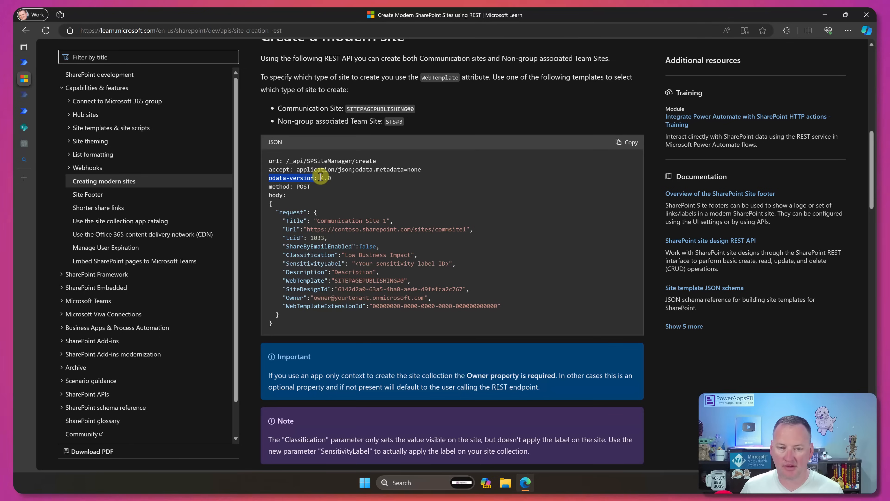
{"action": "left_click", "coordinate": [344, 185]}
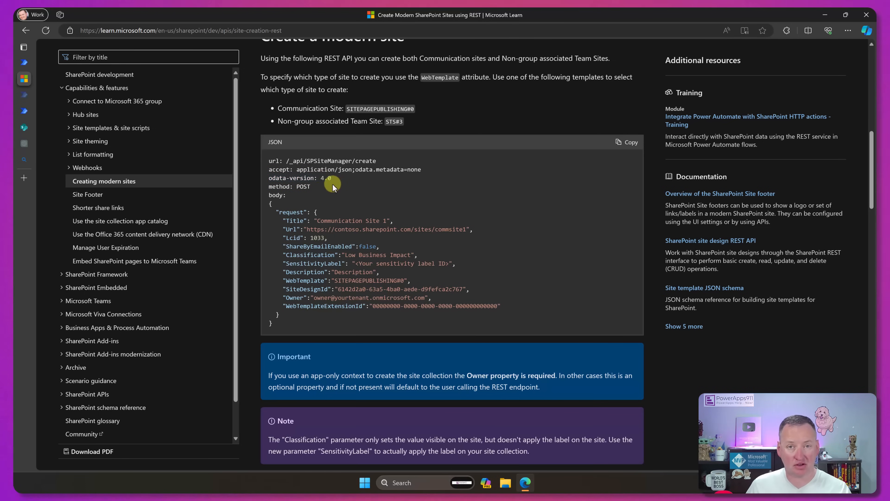
- Return to the flow, show all advanced parameters of the HTTP request and paste accept as the first header key
{"action": "left_click", "coordinate": [25, 63]}
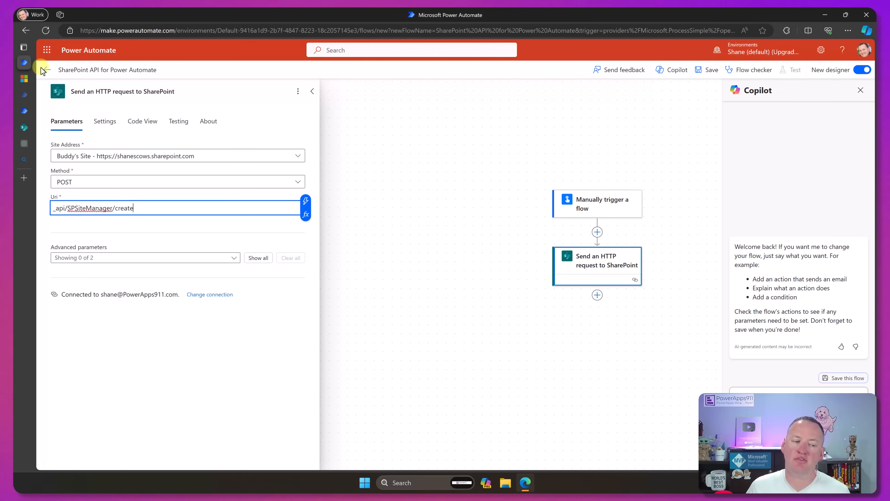
{"action": "left_click", "coordinate": [257, 257]}
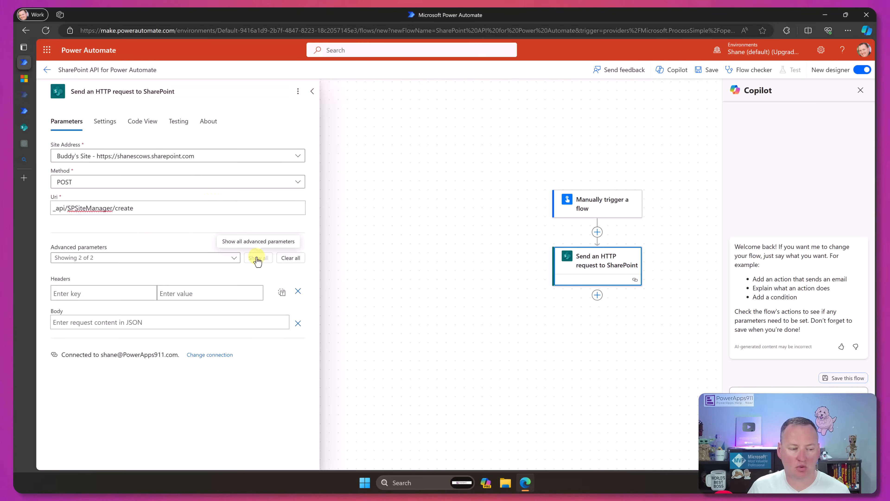
{"action": "left_click", "coordinate": [106, 295]}
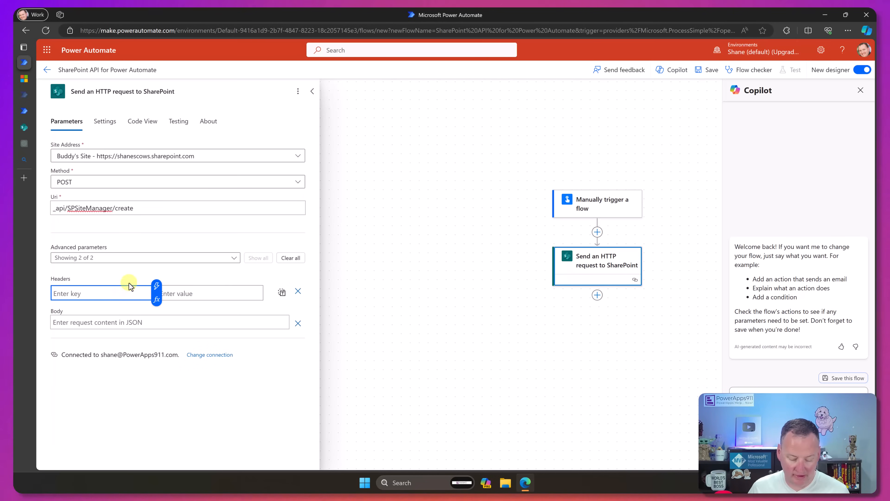
{"action": "key", "text": "super+v"}
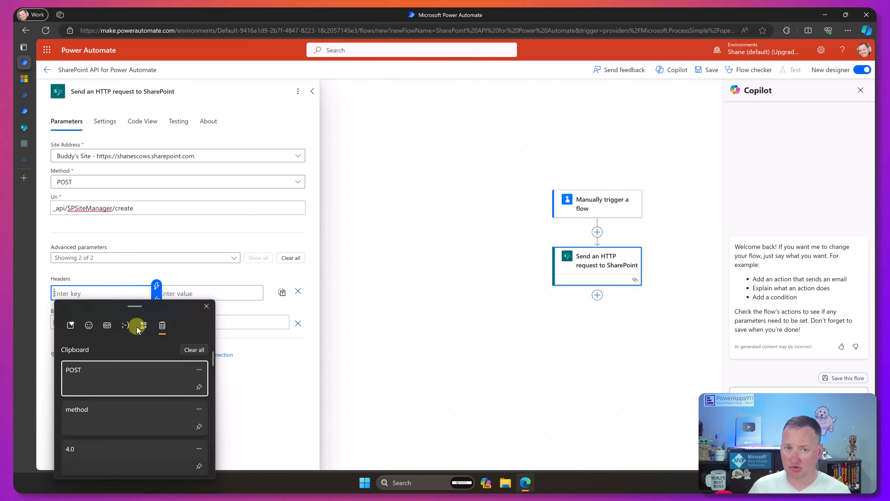
{"action": "scroll", "coordinate": [138, 389], "scroll_direction": "down", "scroll_amount": 3}
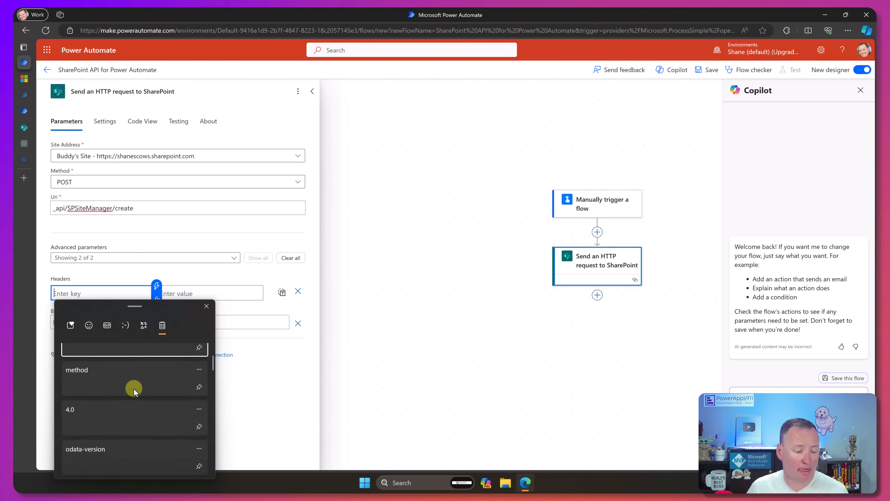
{"action": "scroll", "coordinate": [131, 383], "scroll_direction": "down", "scroll_amount": 3}
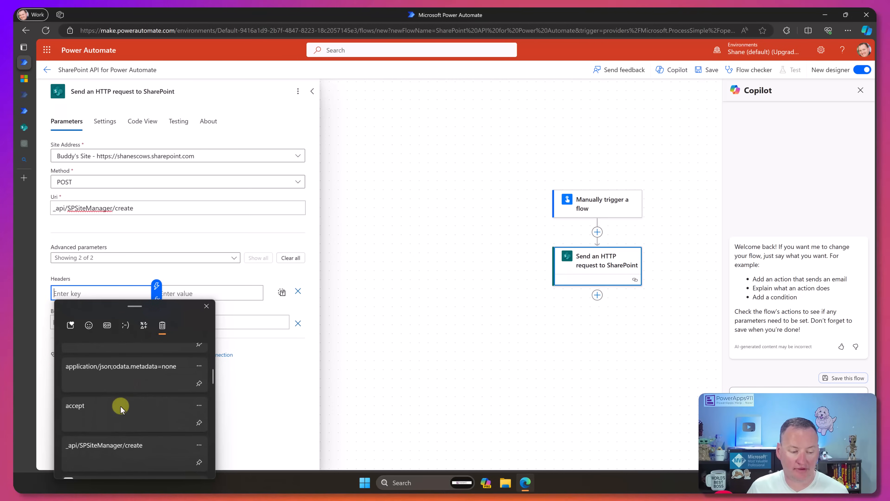
{"action": "left_click", "coordinate": [120, 406]}
- Paste application/json;odata.metadata=none from the clipboard history as the accept header's value
{"action": "left_click", "coordinate": [210, 294]}
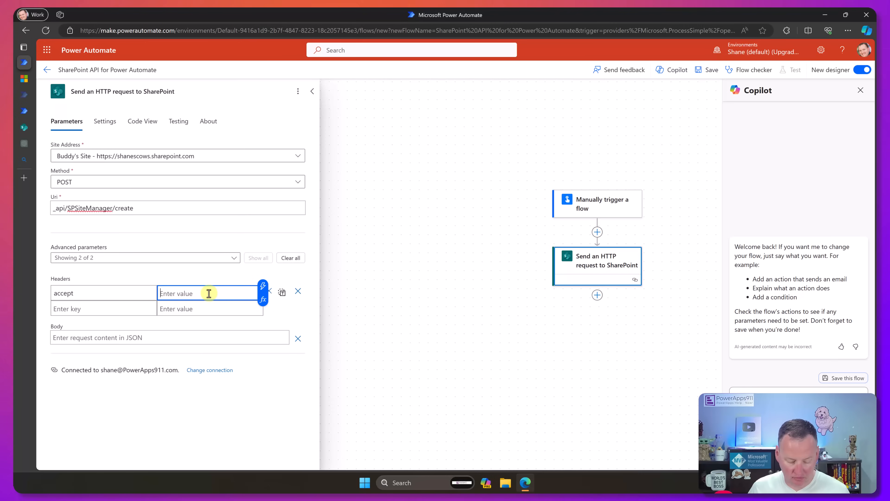
{"action": "key", "text": "super+v"}
{"action": "scroll", "coordinate": [208, 403], "scroll_direction": "down", "scroll_amount": 5}
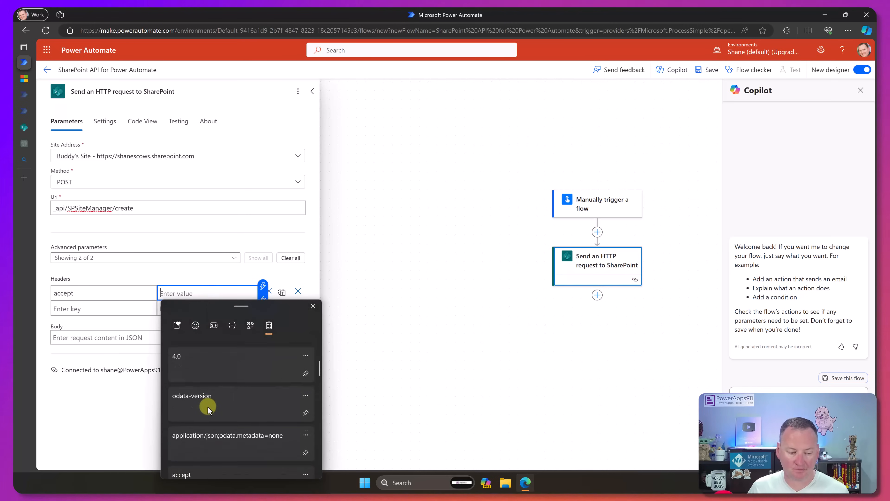
{"action": "scroll", "coordinate": [208, 402], "scroll_direction": "down", "scroll_amount": 2}
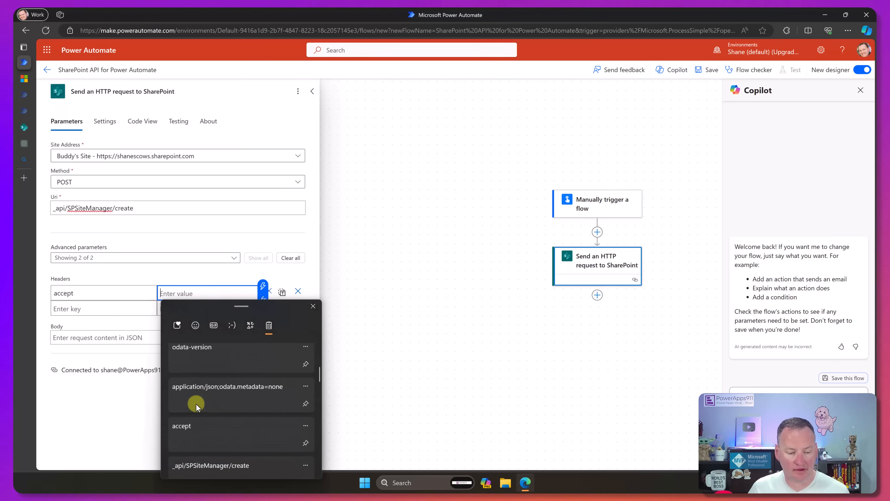
{"action": "left_click", "coordinate": [217, 389]}
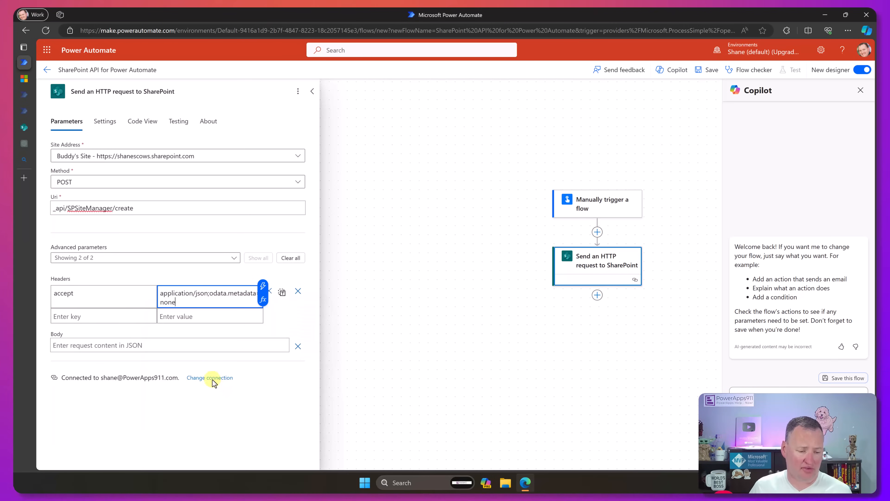
- Add a second header with the key odata-version and the value 4.0 from the clipboard history
{"action": "left_click", "coordinate": [136, 318]}
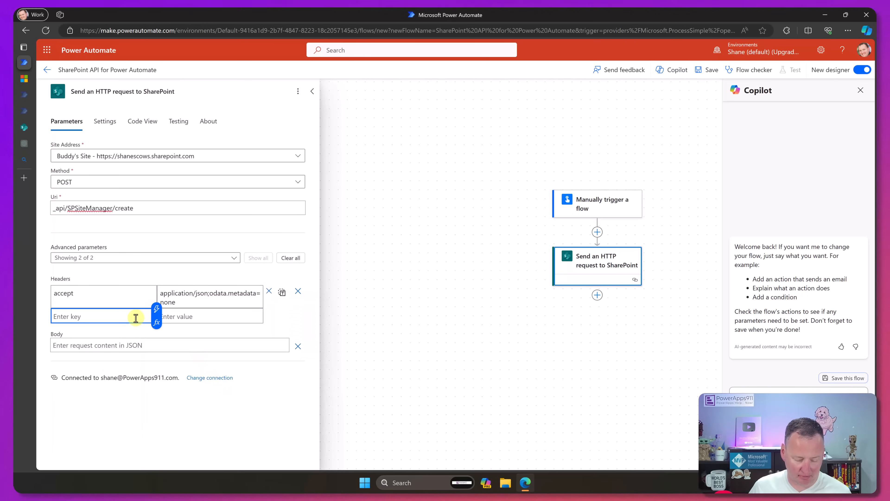
{"action": "key", "text": "super+v"}
{"action": "scroll", "coordinate": [119, 280], "scroll_direction": "down", "scroll_amount": 3}
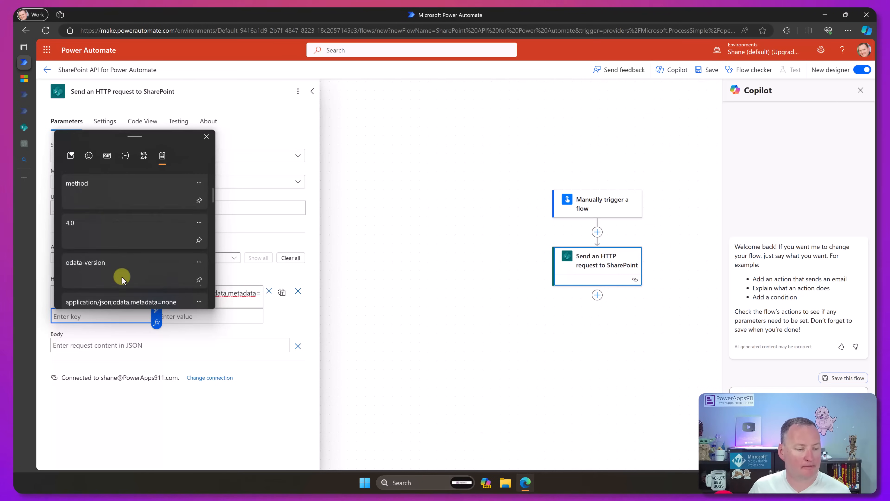
{"action": "scroll", "coordinate": [112, 277], "scroll_direction": "down", "scroll_amount": 1}
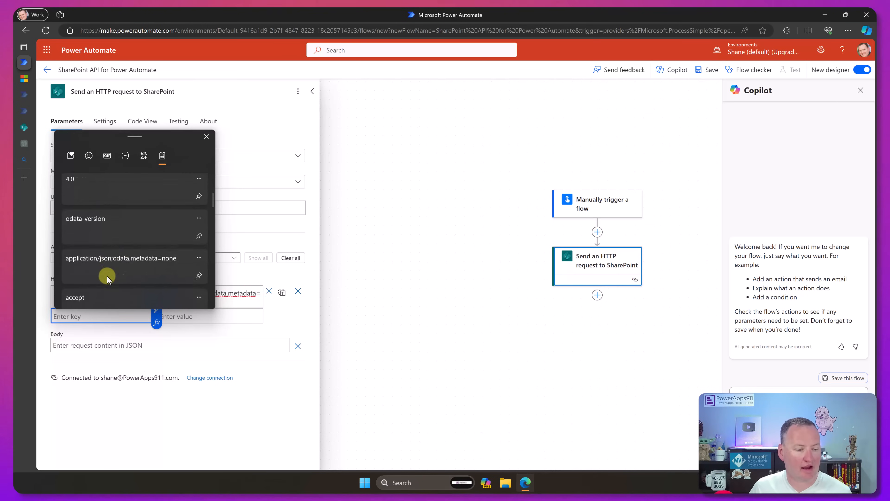
{"action": "left_click", "coordinate": [133, 220]}
{"action": "left_click", "coordinate": [189, 316]}
{"action": "key", "text": "super+v"}
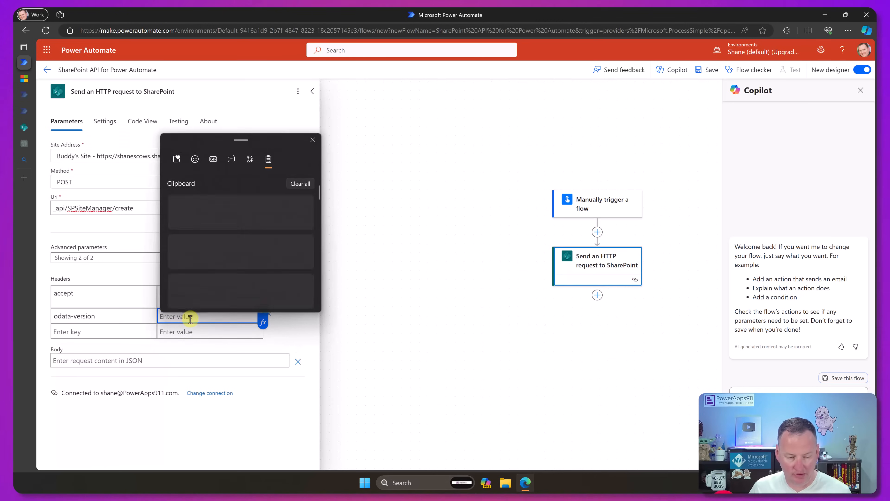
{"action": "left_click", "coordinate": [193, 284]}
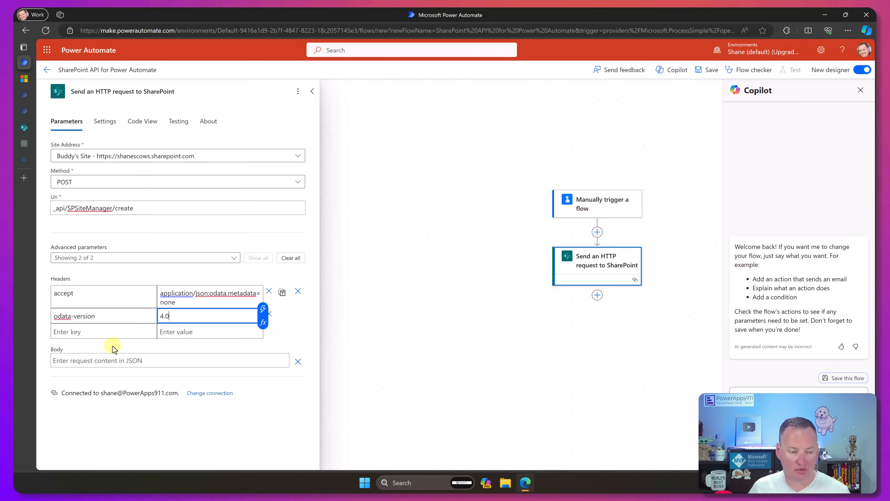
- Add a third header with the key method and the value POST from the clipboard history
{"action": "left_click", "coordinate": [119, 331]}
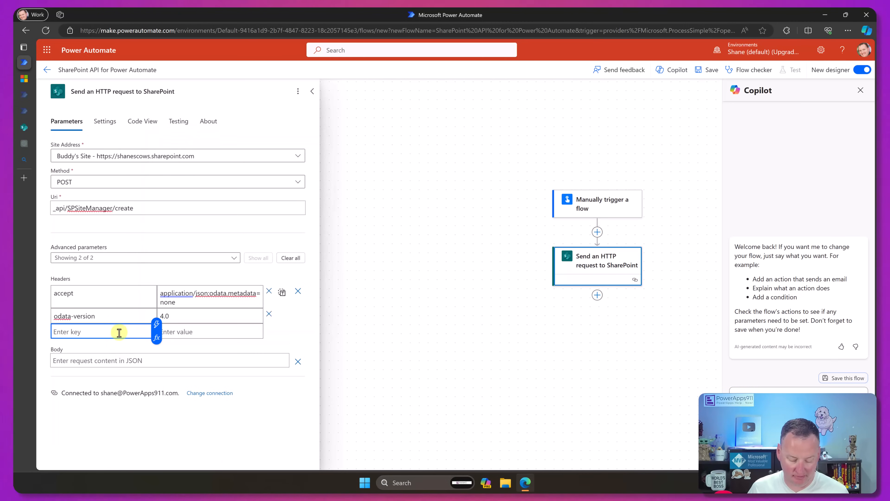
{"action": "key", "text": "super+v"}
{"action": "left_click", "coordinate": [114, 265]}
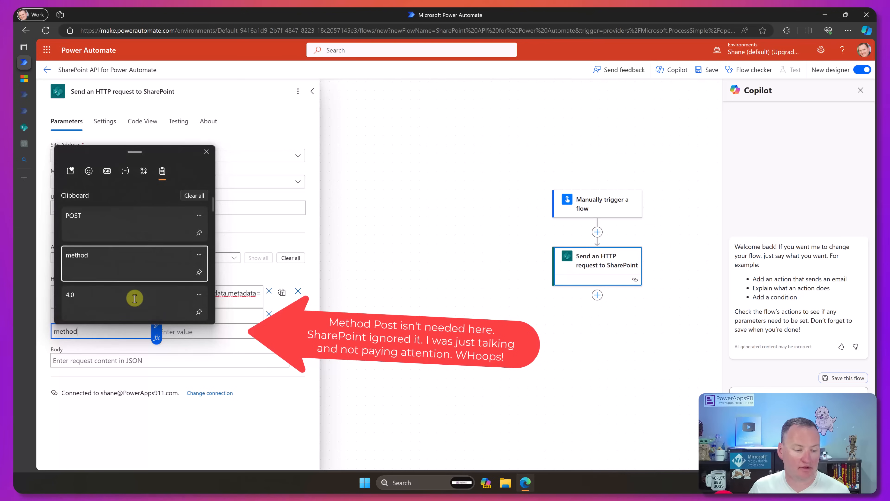
{"action": "left_click", "coordinate": [174, 329]}
{"action": "key", "text": "super+v"}
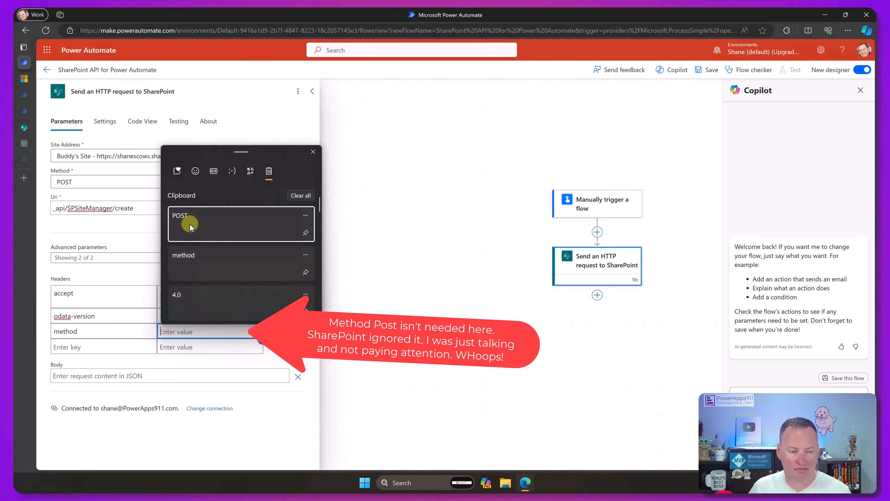
{"action": "left_click", "coordinate": [187, 226]}
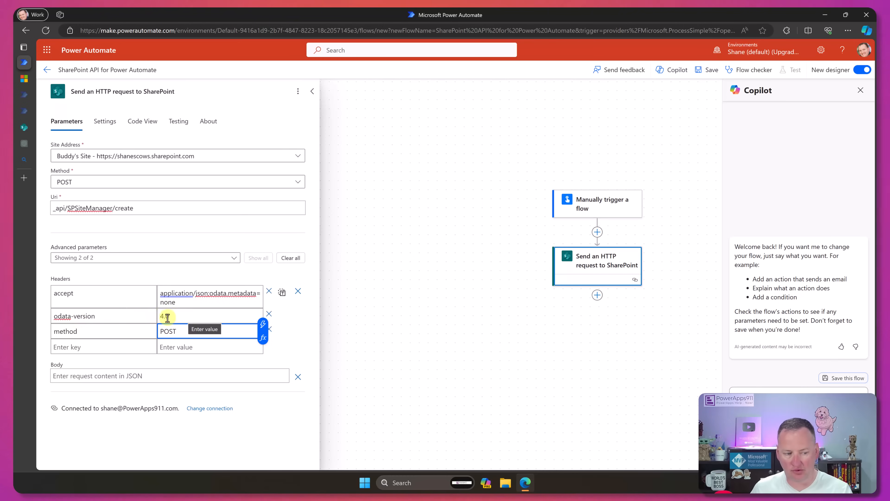
- Compare the headers with the Microsoft Learn sample and view them in text mode before restoring key value mode
{"action": "left_click", "coordinate": [23, 79]}
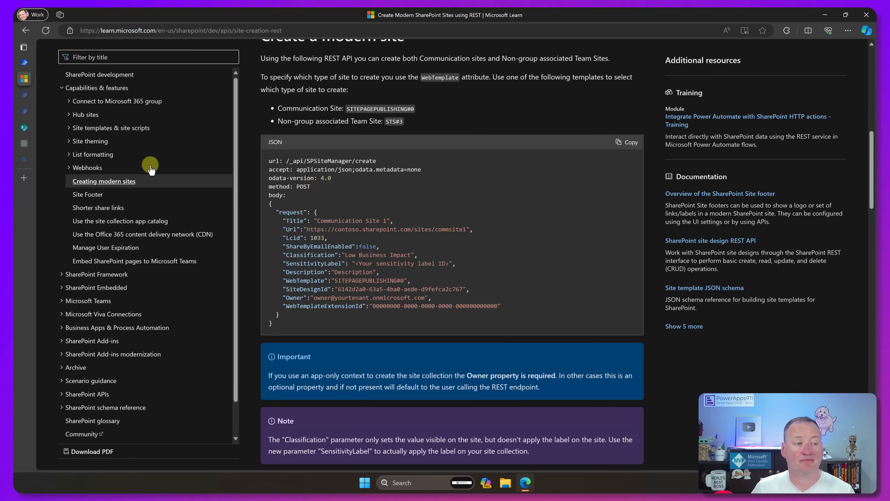
{"action": "left_click", "coordinate": [24, 63]}
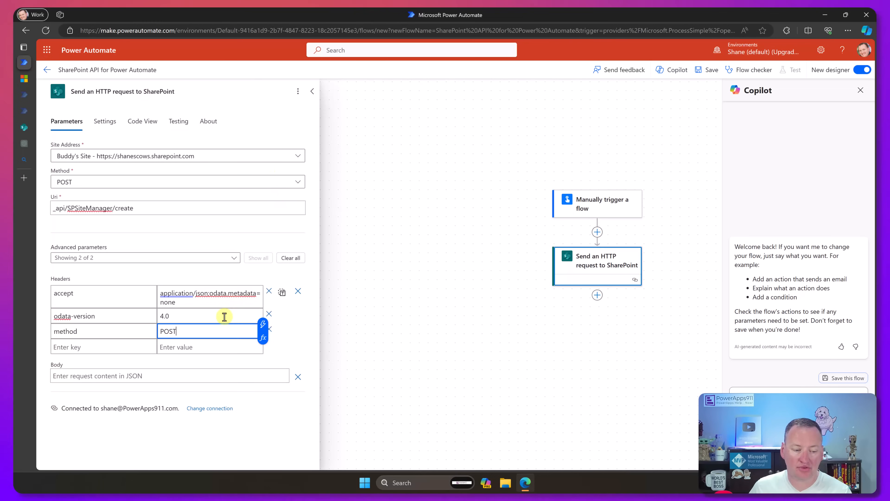
{"action": "left_click", "coordinate": [282, 294]}
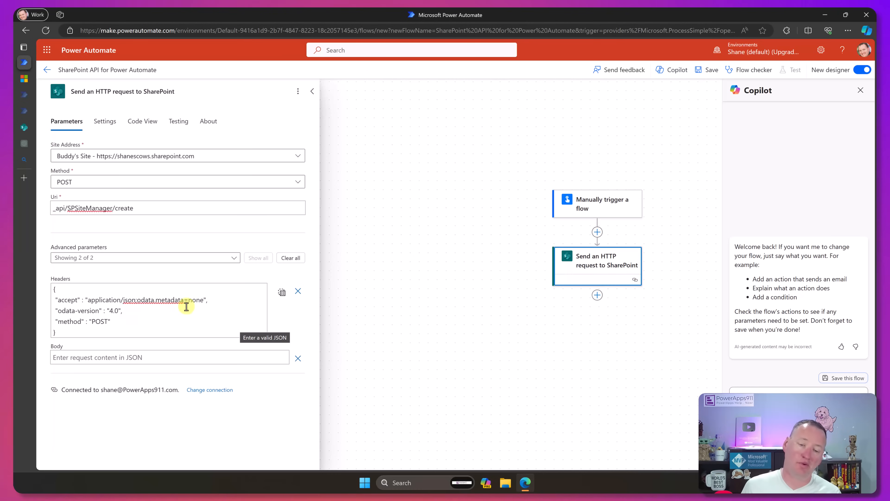
{"action": "left_click", "coordinate": [281, 294]}
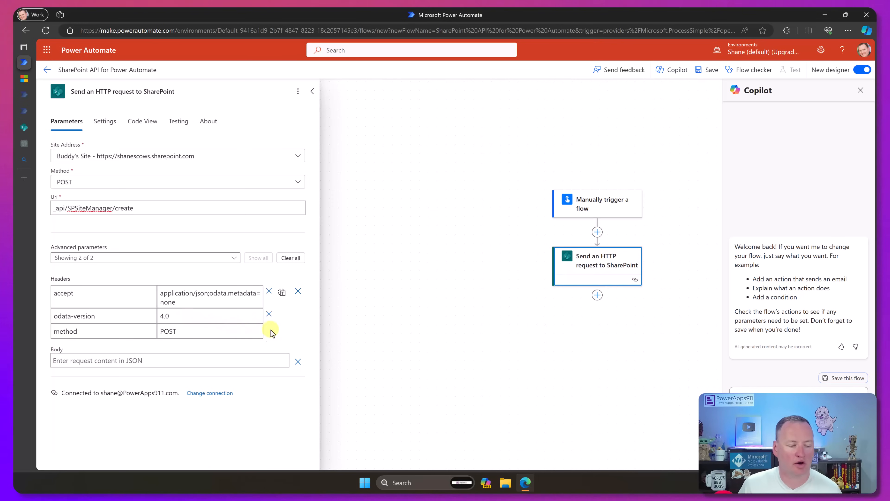
- Copy the JSON request body from the Microsoft Learn sample and paste it into the HTTP request's Body
{"action": "left_click", "coordinate": [183, 361]}
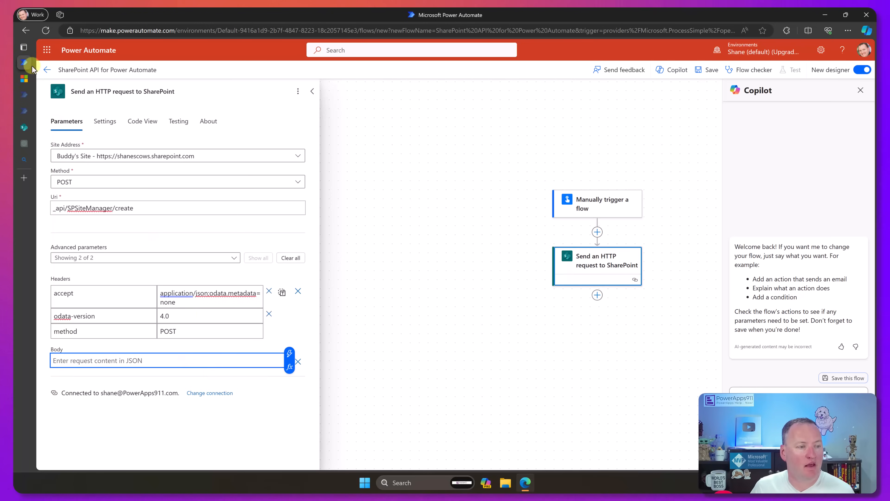
{"action": "left_click", "coordinate": [25, 79]}
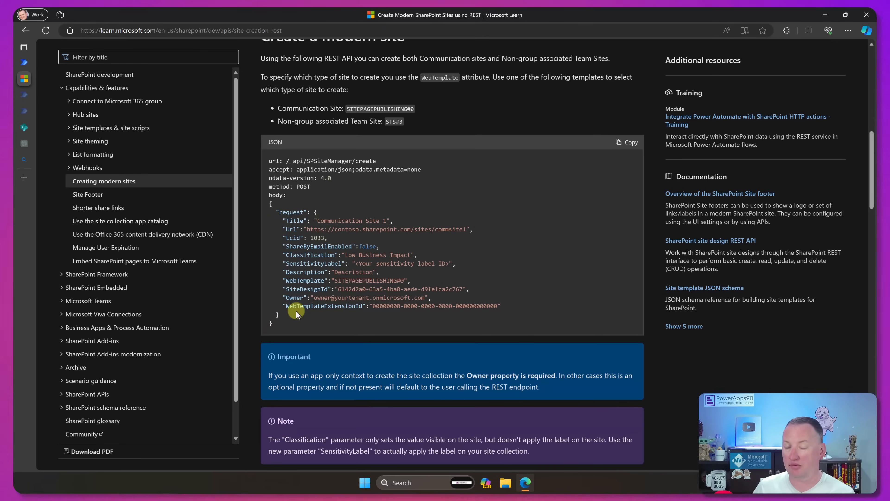
{"action": "left_click_drag", "start_coordinate": [279, 322], "coordinate": [263, 201]}
{"action": "key", "text": "ctrl+c"}
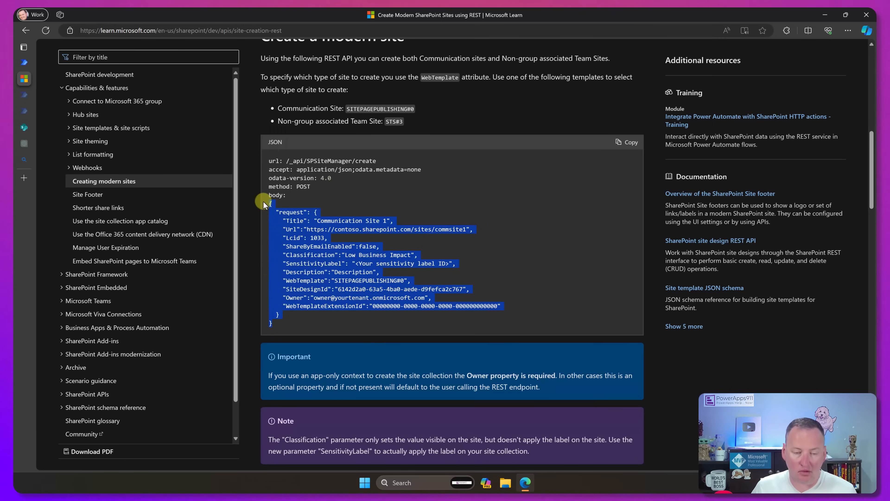
{"action": "left_click", "coordinate": [25, 62]}
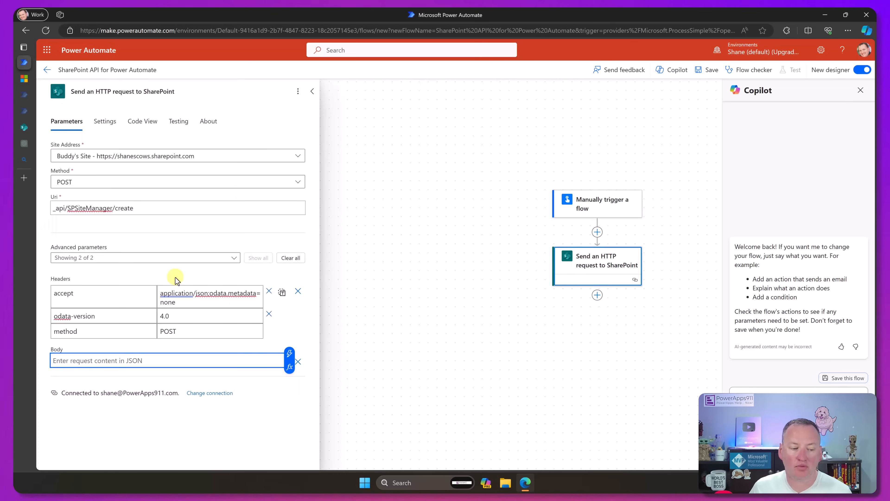
{"action": "key", "text": "ctrl+v"}
{"action": "scroll", "coordinate": [284, 363], "scroll_direction": "down", "scroll_amount": 2}
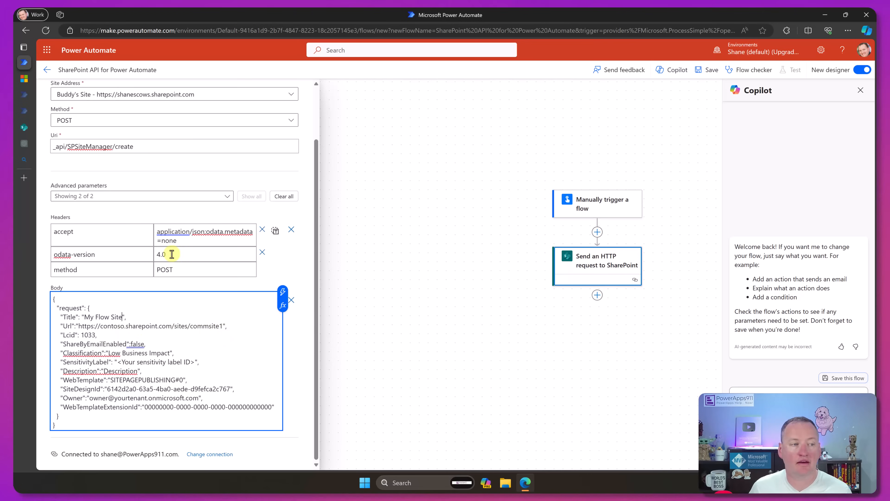
{"action": "double_click", "coordinate": [110, 326]}
{"action": "type", "text": "shanescow"}
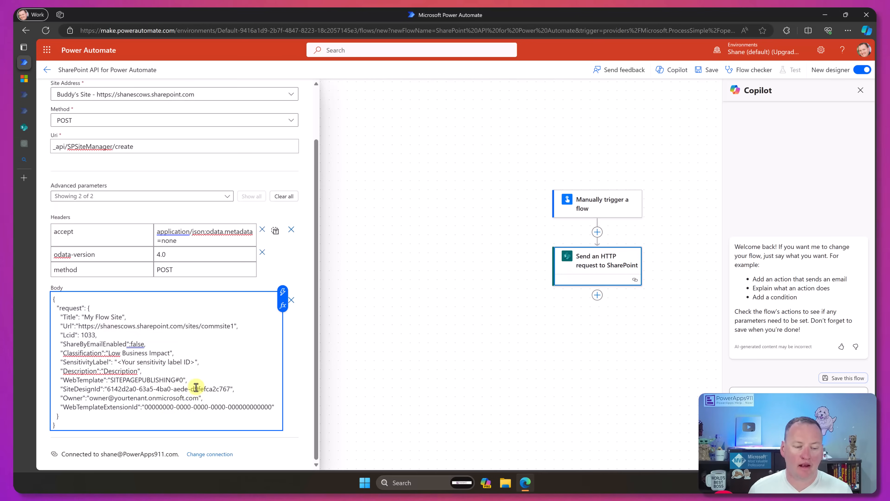
{"action": "double_click", "coordinate": [209, 326]}
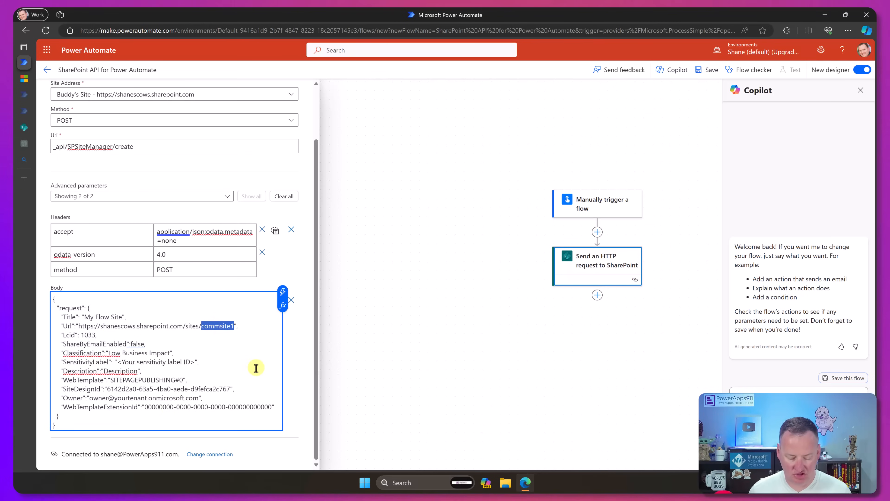
{"action": "type", "text": "flow"}
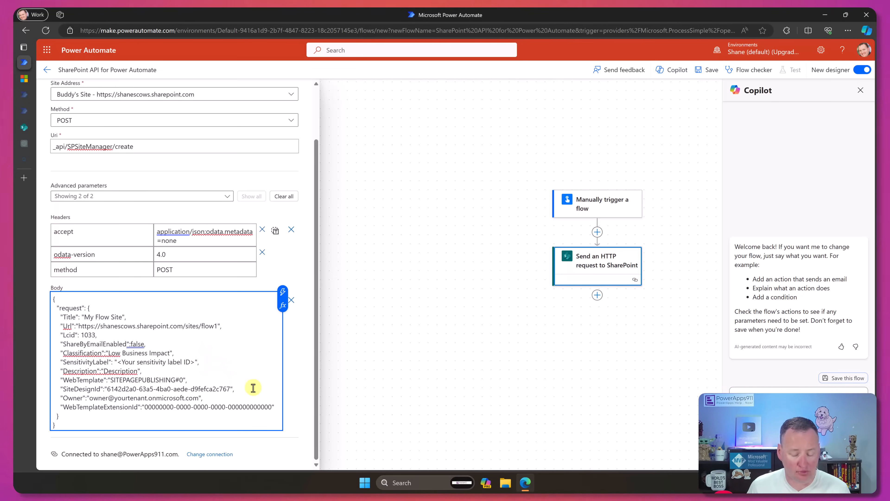
- Delete the SensitivityLabel line from the request body and set the Description to We did it with flow
{"action": "key", "text": "shift+Down"}
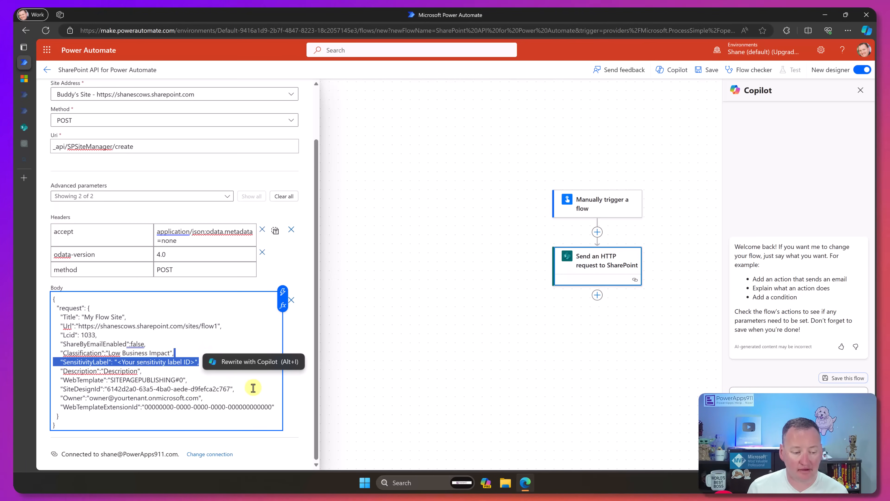
{"action": "key", "text": "BackSpace"}
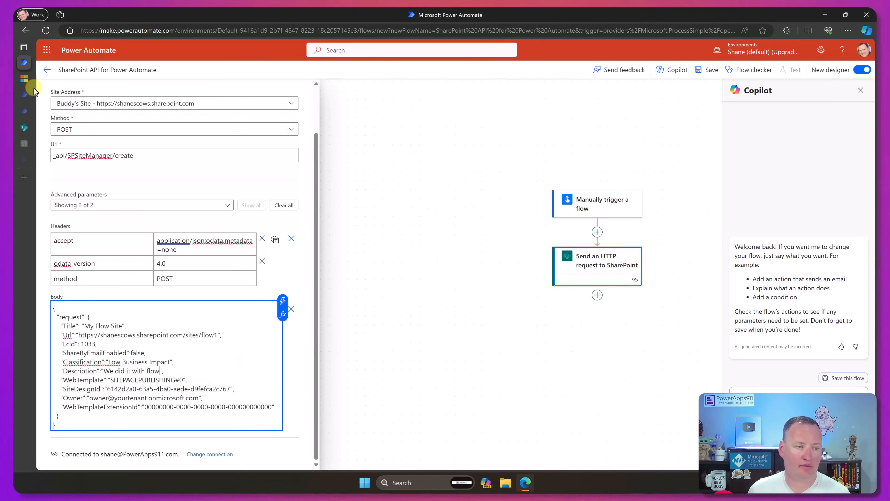
- Check the WebTemplate options and the remaining request body properties in the Microsoft Learn article
{"action": "left_click", "coordinate": [24, 78]}
{"action": "left_click", "coordinate": [437, 116]}
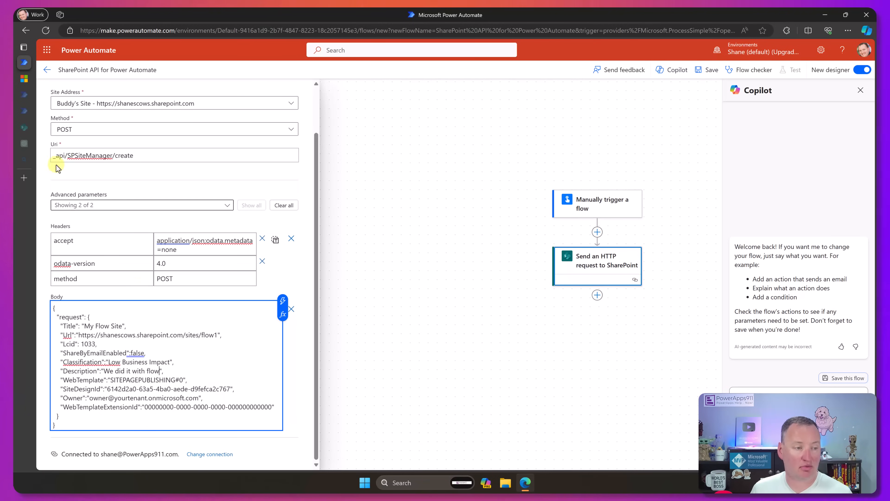
{"action": "left_click", "coordinate": [22, 78]}
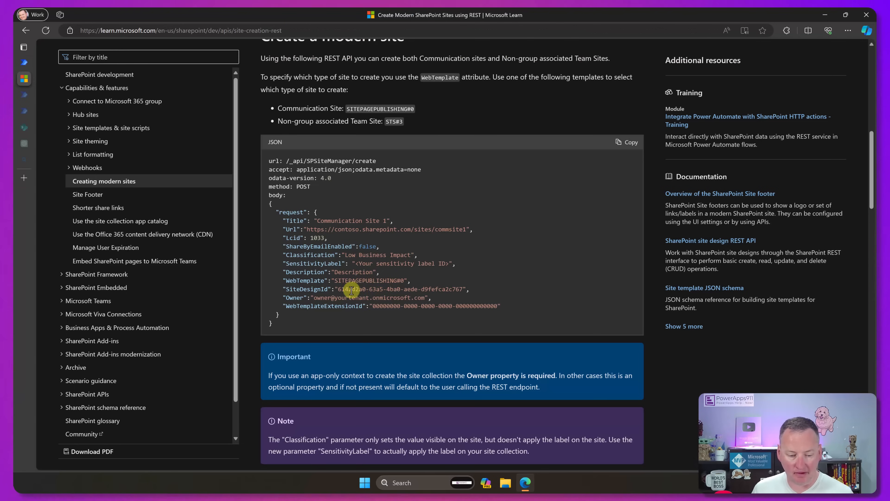
- Copy the Topic site design ID from the article and set the request body's SiteDesignId to 96c933ac-3698-44c7-9f4a-5fd17d71af9e
{"action": "scroll", "coordinate": [386, 289], "scroll_direction": "down", "scroll_amount": 7}
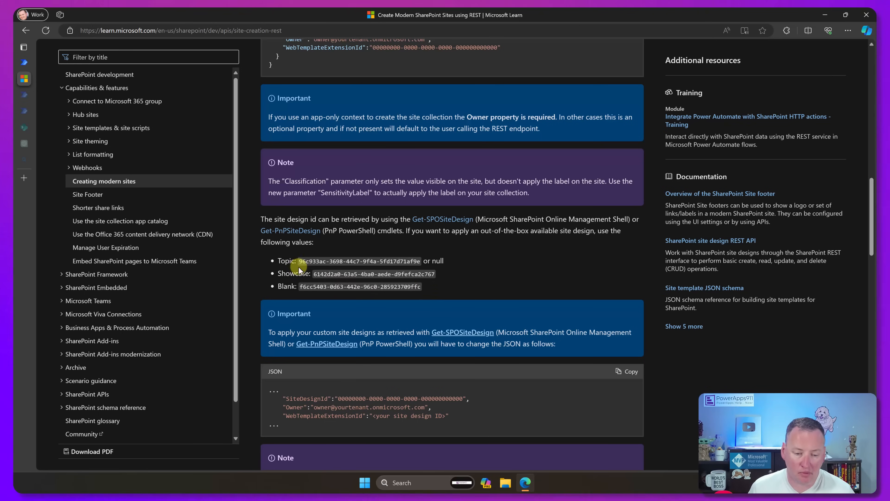
{"action": "left_click_drag", "start_coordinate": [299, 261], "coordinate": [335, 258]}
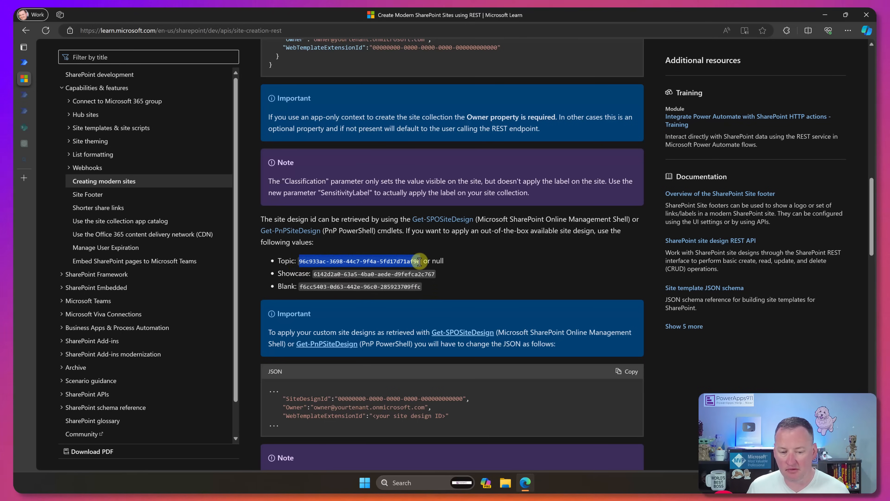
{"action": "left_click", "coordinate": [24, 62]}
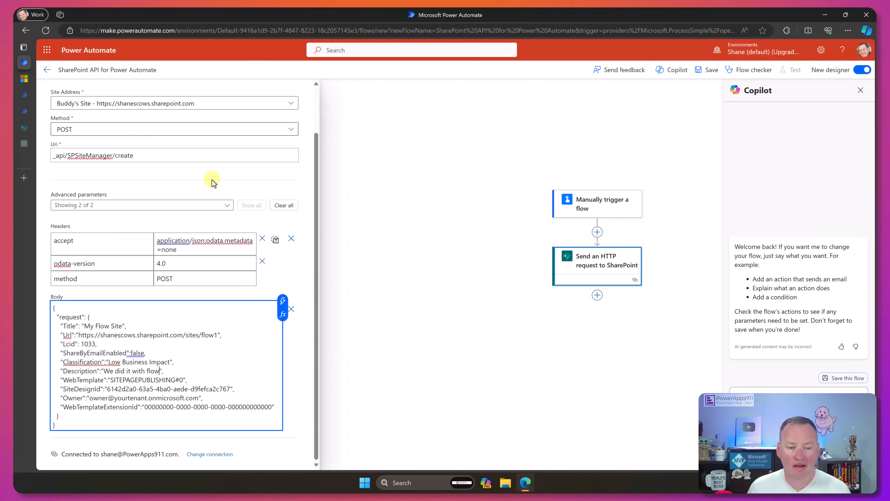
{"action": "left_click", "coordinate": [107, 389]}
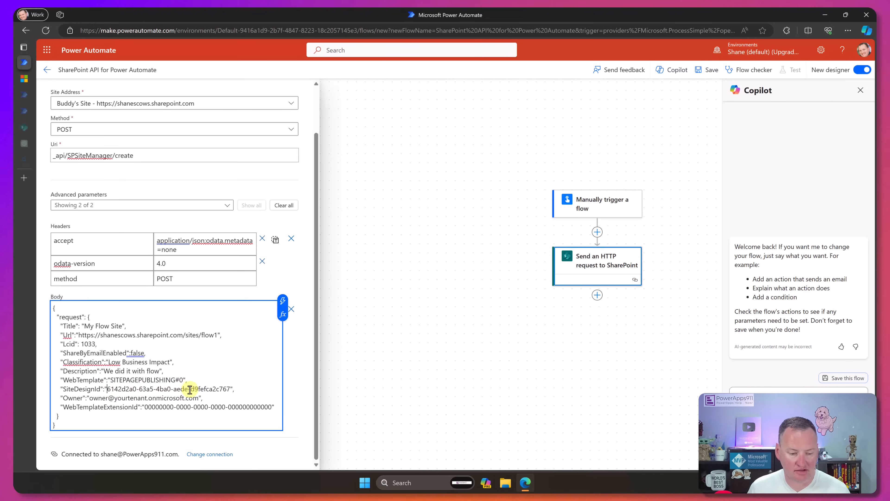
{"action": "left_click", "coordinate": [230, 389], "text": "shift"}
{"action": "type", "text": "96c933ac-3698-44c7-9f4a-5fd17d71af9e"}
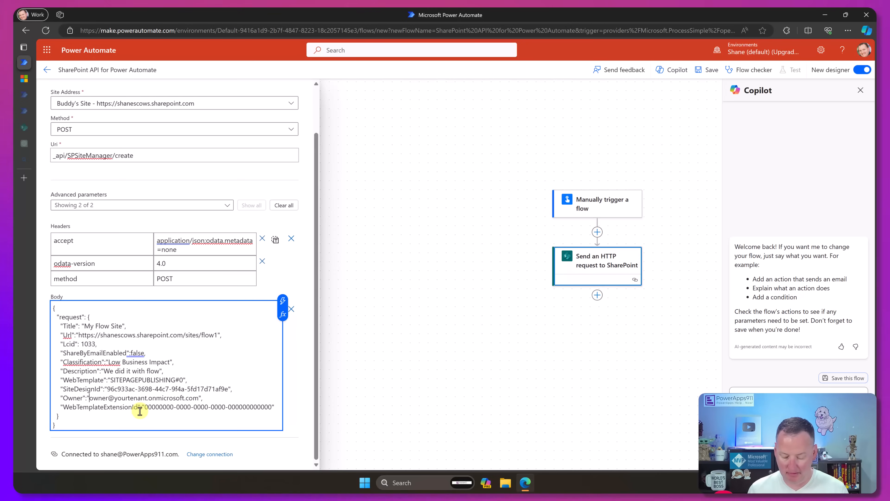
- Set the Owner in the request body to the site owner's e-mail, and check the article's note on WebTemplateExtensionId for custom site designs
{"action": "key", "text": "shift+Right"}
{"action": "key", "text": "shift+Right"}
{"action": "key", "text": "shift+Right"}
{"action": "key", "text": "shift+Right"}
{"action": "key", "text": "shift+Right"}
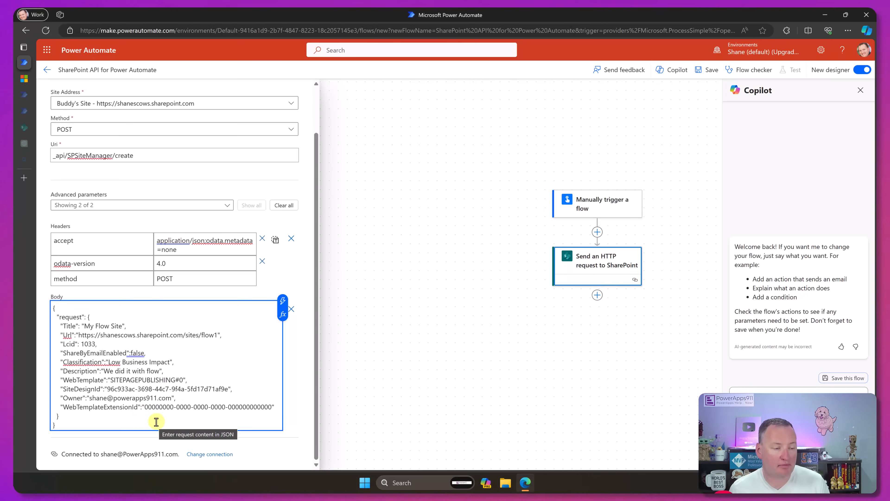
{"action": "left_click", "coordinate": [25, 83]}
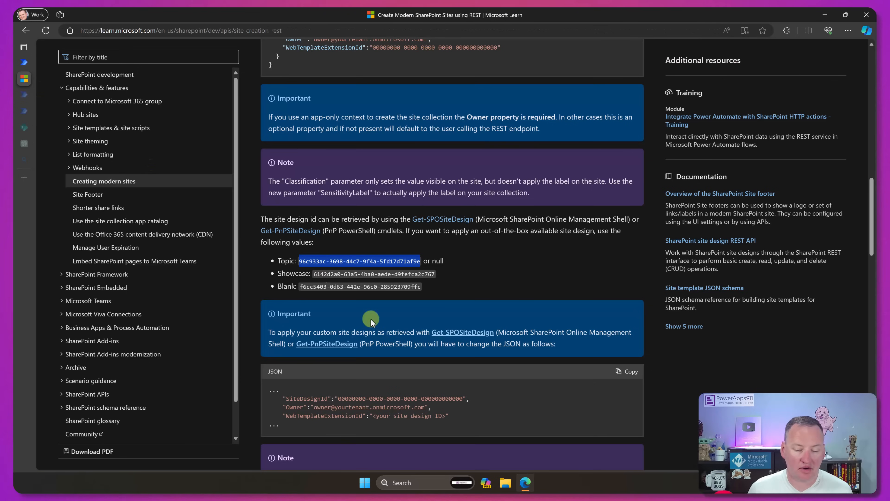
{"action": "scroll", "coordinate": [399, 376], "scroll_direction": "down", "scroll_amount": 2}
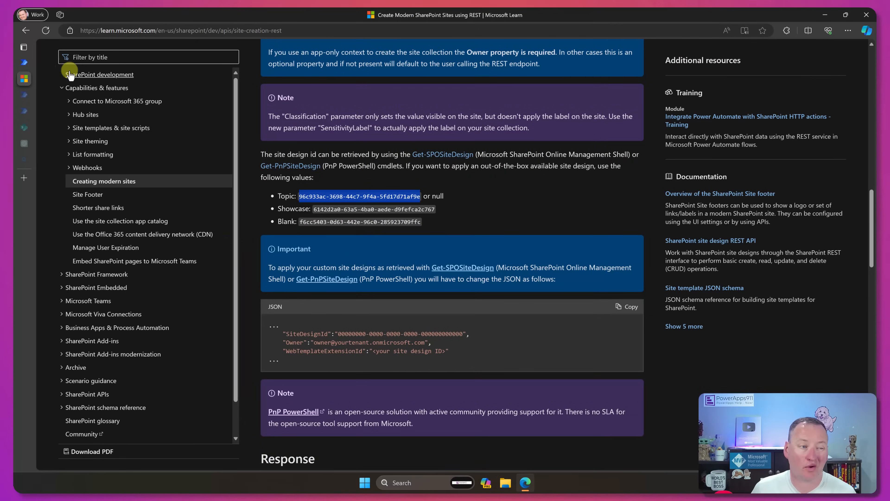
{"action": "left_click", "coordinate": [20, 63]}
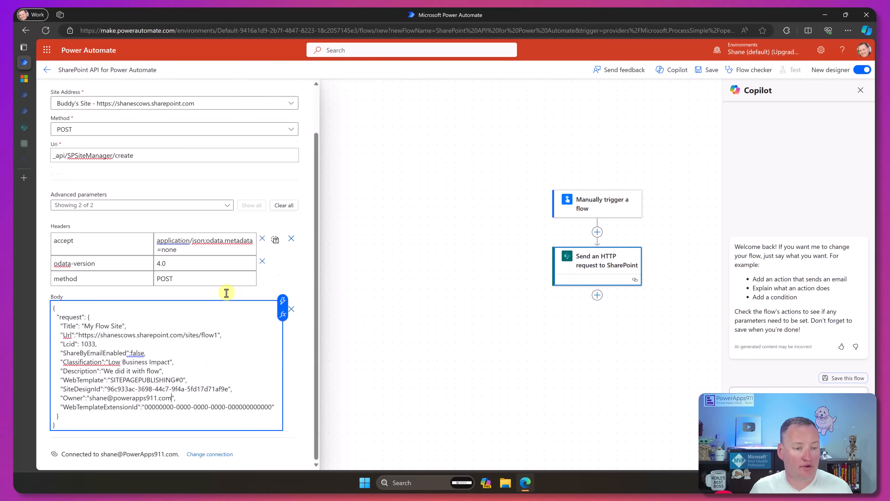
- Save the flow and run it as a manual test
{"action": "scroll", "coordinate": [168, 270], "scroll_direction": "up", "scroll_amount": 2}
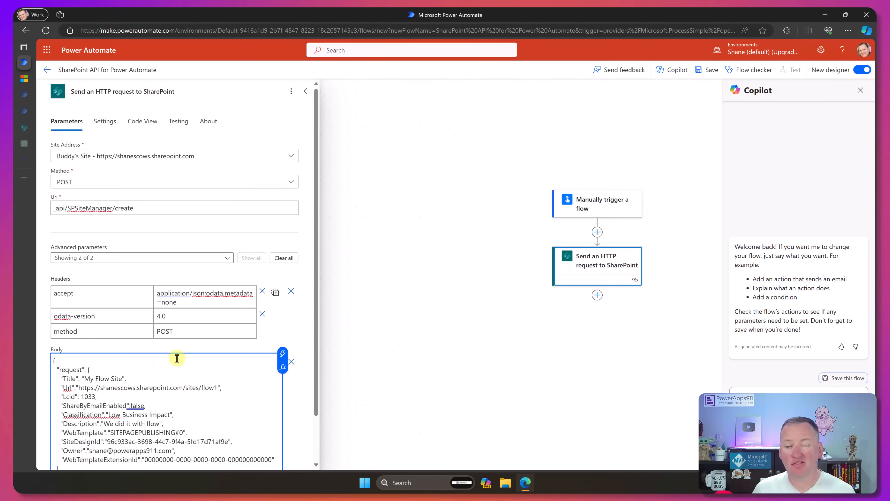
{"action": "left_click", "coordinate": [708, 70]}
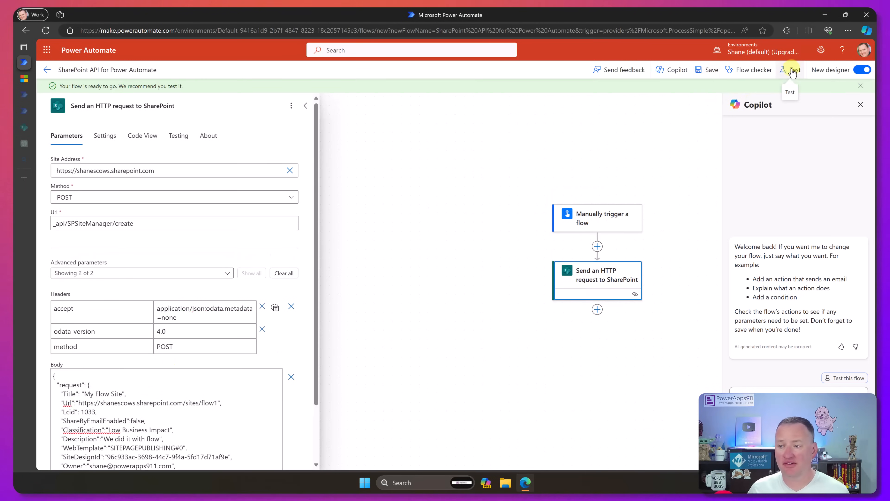
{"action": "left_click", "coordinate": [793, 73]}
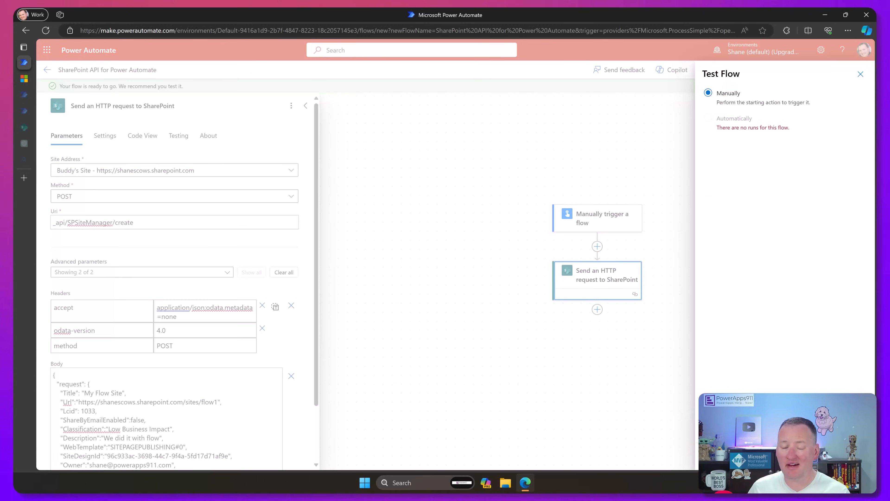
{"action": "left_click", "coordinate": [716, 457]}
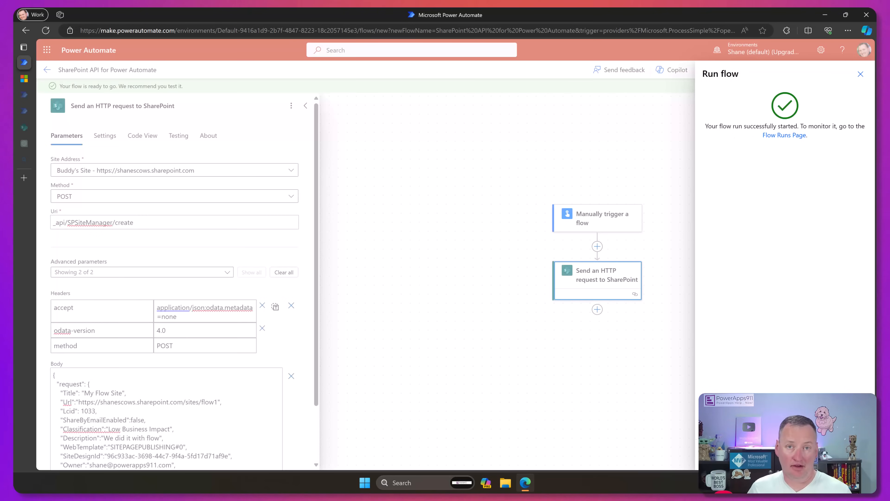
{"action": "left_click", "coordinate": [718, 454]}
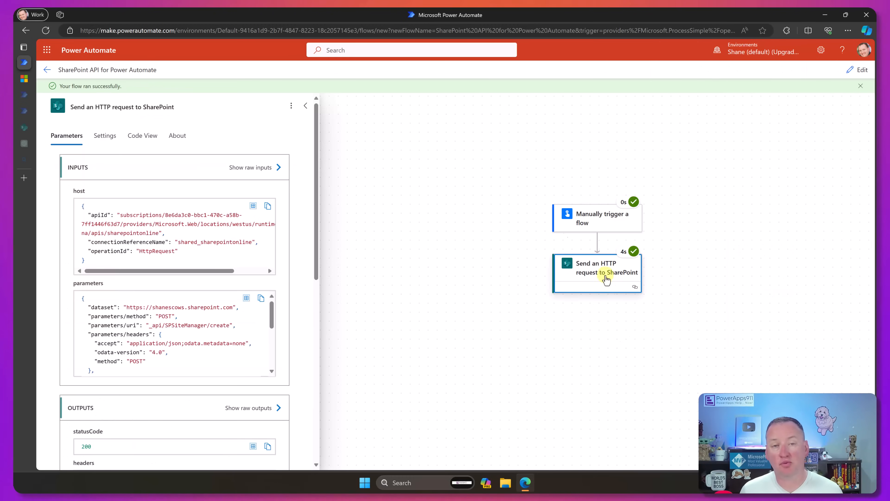
{"action": "left_click_drag", "start_coordinate": [316, 163], "coordinate": [313, 374]}
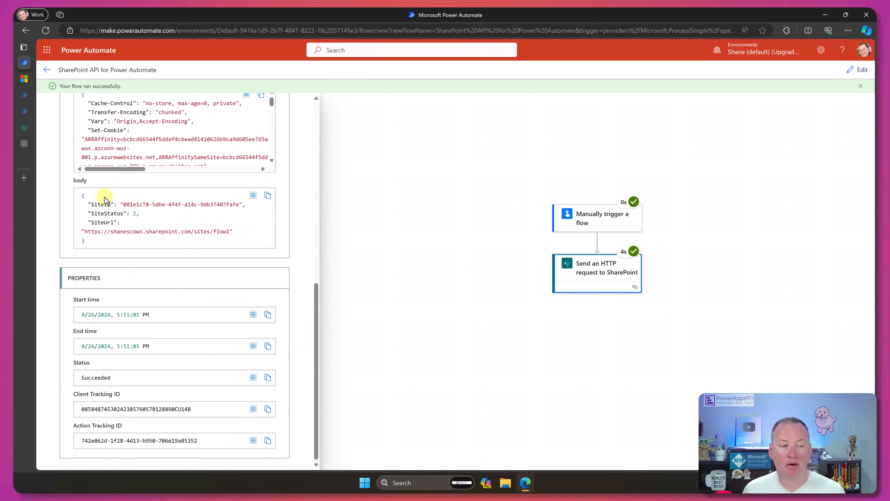
{"action": "scroll", "coordinate": [310, 298], "scroll_direction": "up", "scroll_amount": 3}
{"action": "scroll", "coordinate": [280, 277], "scroll_direction": "up", "scroll_amount": 1}
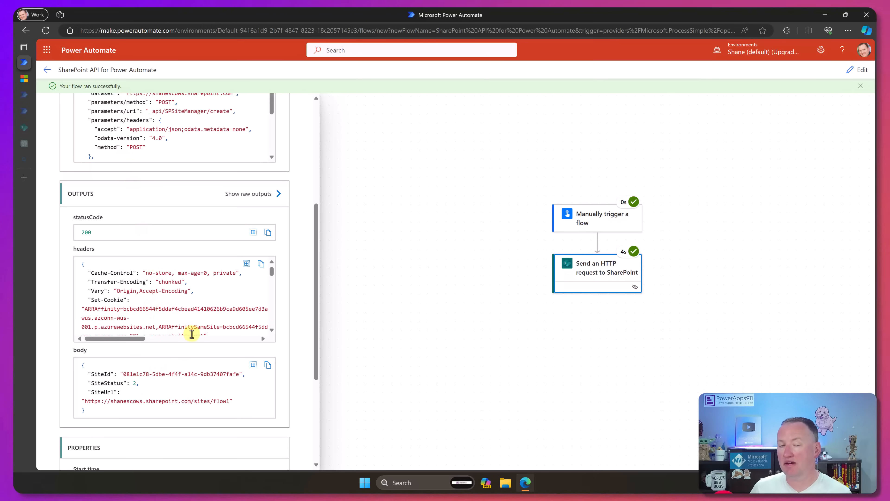
{"action": "left_click", "coordinate": [25, 178]}
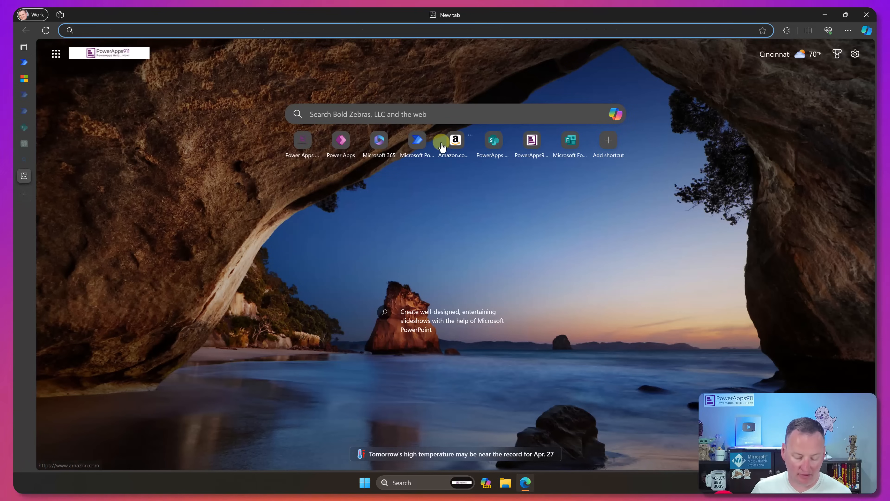
{"action": "type", "text": "https://shanescows.sharepoint.com/sites/flow1"}
{"action": "key", "text": "Return"}
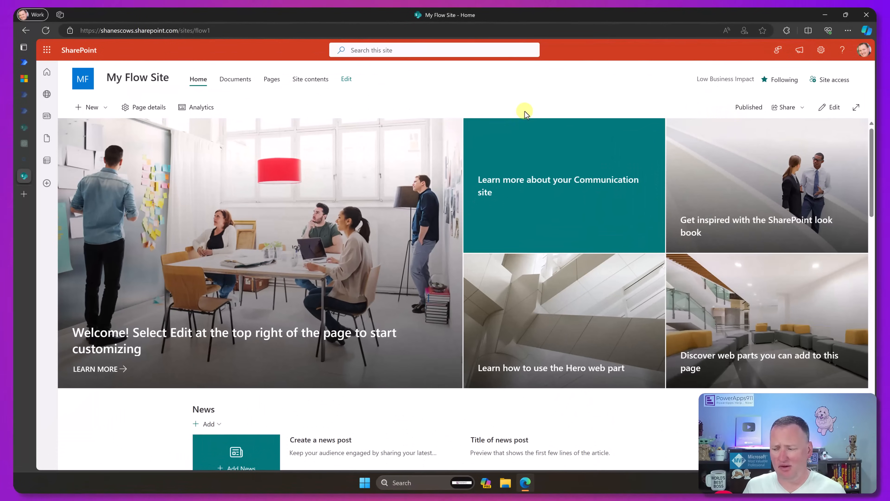
- Go back to the Power Automate flow run and reopen the flow for editing
{"action": "left_click", "coordinate": [25, 63]}
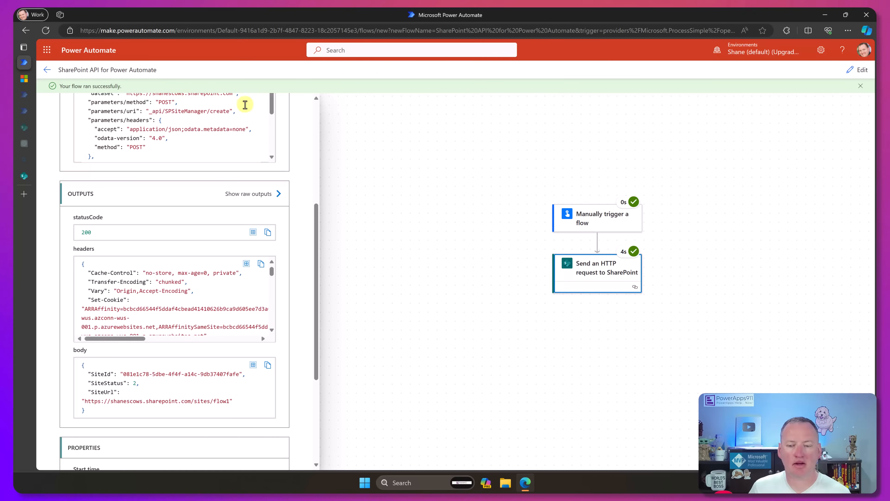
{"action": "left_click", "coordinate": [857, 70]}
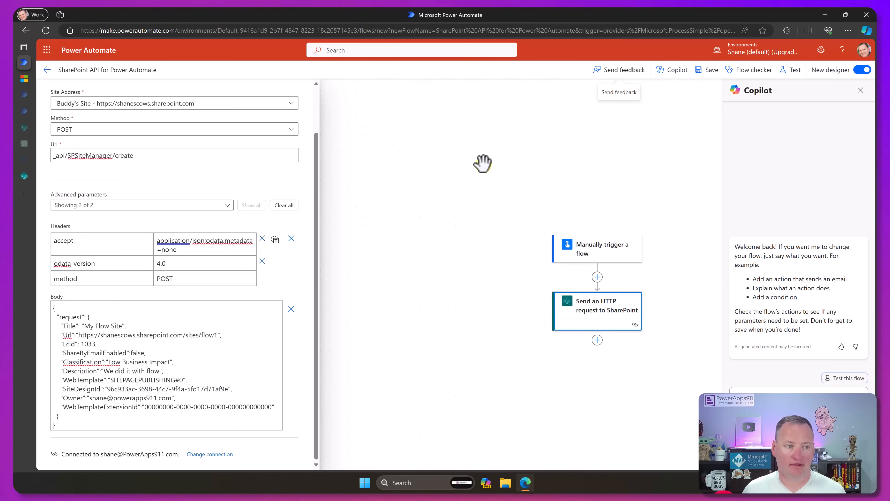
- Search the web for "sharepoint api create list" in a new browser tab and open Microsoft Learn's Working with lists and list items with REST
{"action": "left_click", "coordinate": [24, 193]}
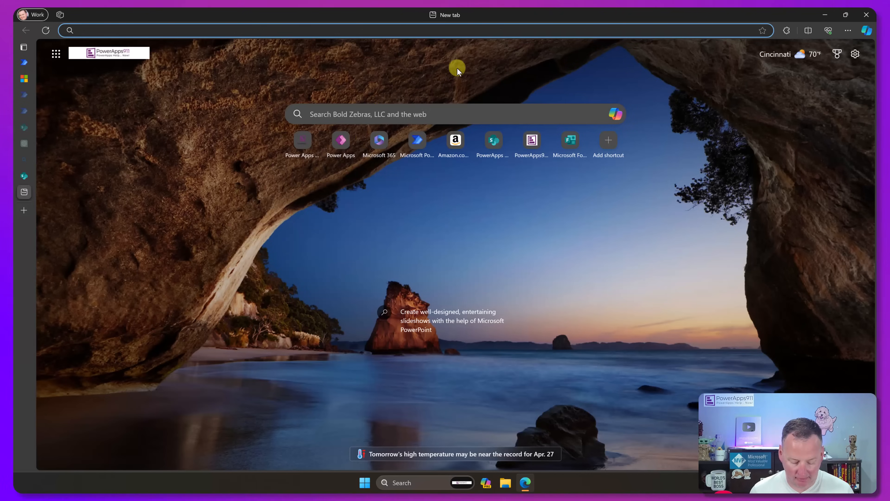
{"action": "type", "text": "sharepoint api create list"}
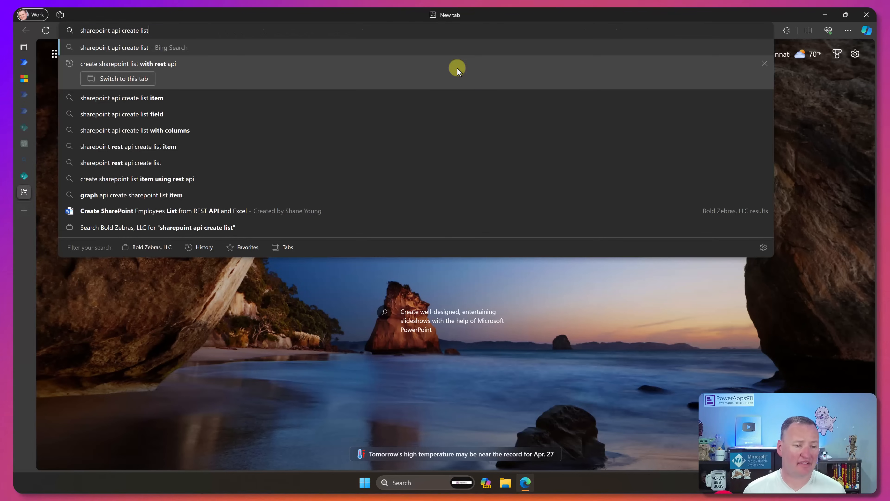
{"action": "key", "text": "Return"}
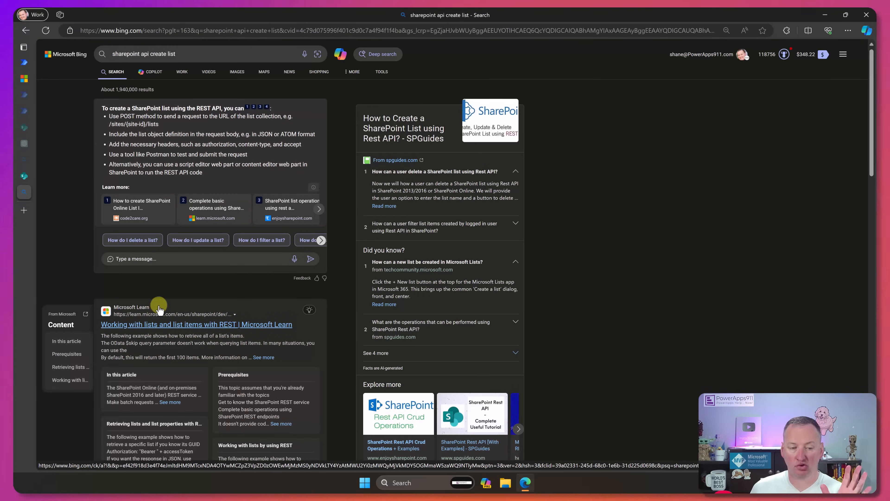
{"action": "left_click", "coordinate": [166, 330]}
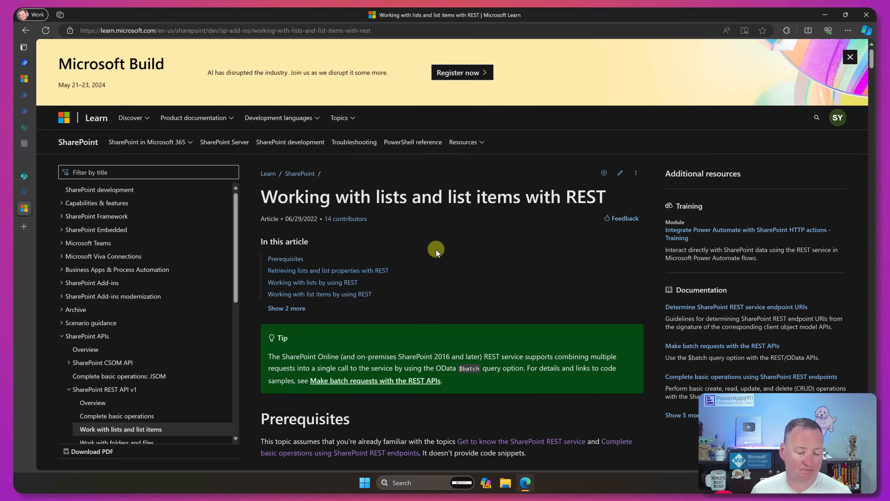
- Find the example for creating a list in the article and select its endpoint path _api/web/lists
{"action": "scroll", "coordinate": [435, 250], "scroll_direction": "down", "scroll_amount": 3}
{"action": "scroll", "coordinate": [431, 253], "scroll_direction": "down", "scroll_amount": 6}
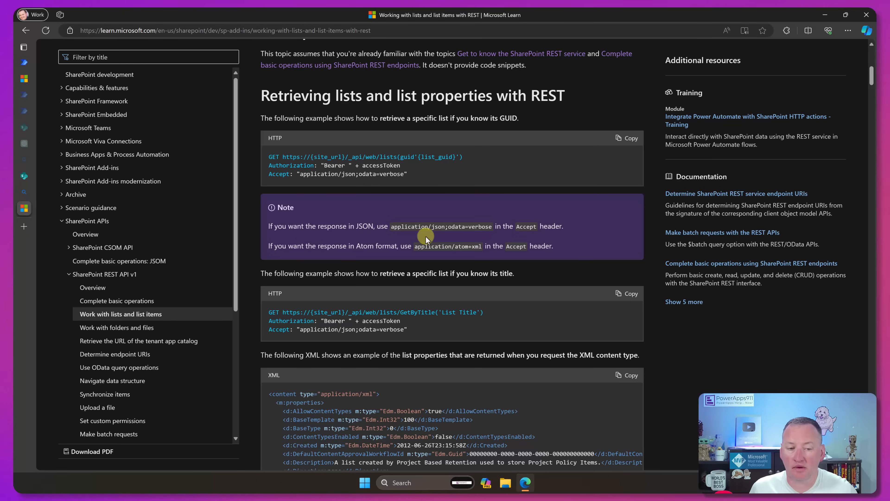
{"action": "scroll", "coordinate": [425, 237], "scroll_direction": "down", "scroll_amount": 14}
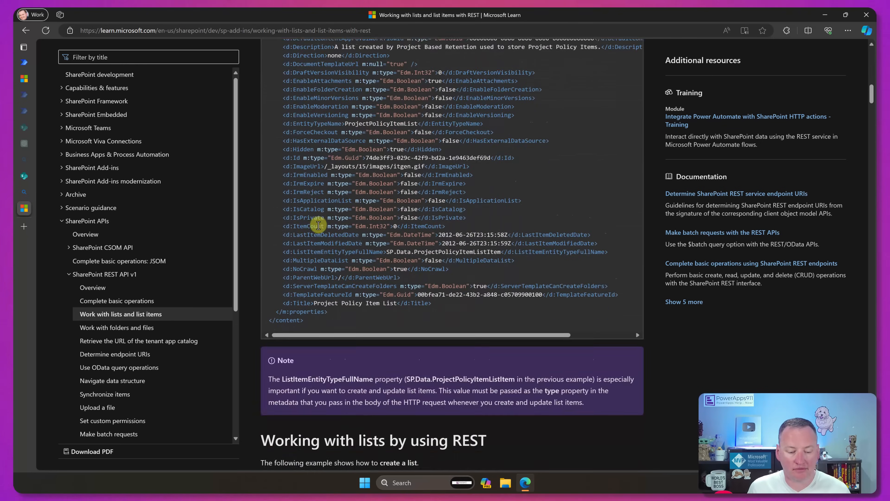
{"action": "scroll", "coordinate": [311, 227], "scroll_direction": "down", "scroll_amount": 3}
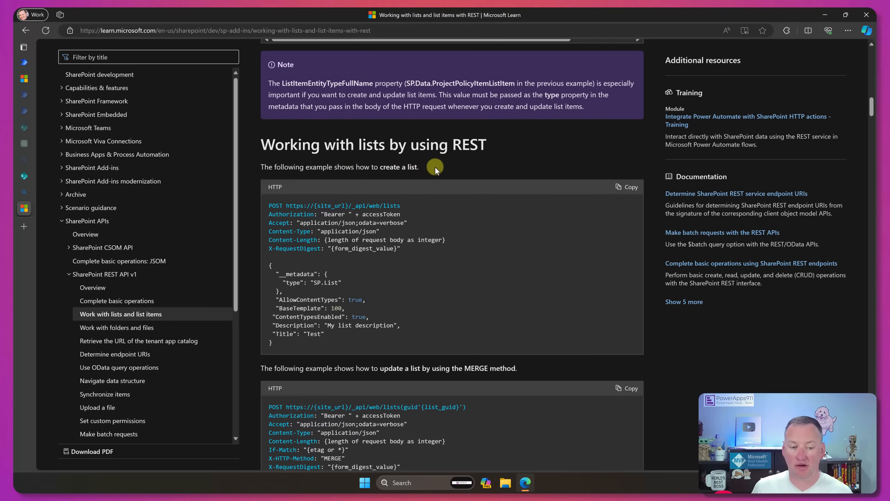
{"action": "scroll", "coordinate": [436, 170], "scroll_direction": "down", "scroll_amount": 2}
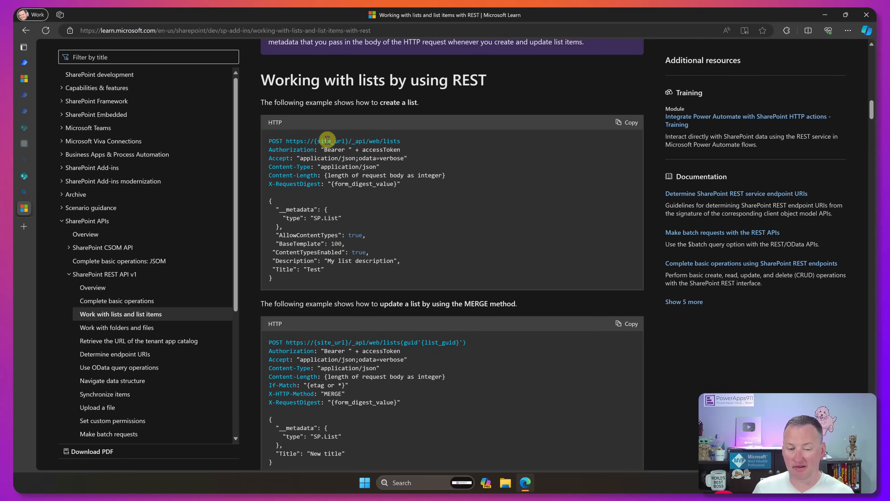
{"action": "left_click_drag", "start_coordinate": [352, 141], "coordinate": [403, 146]}
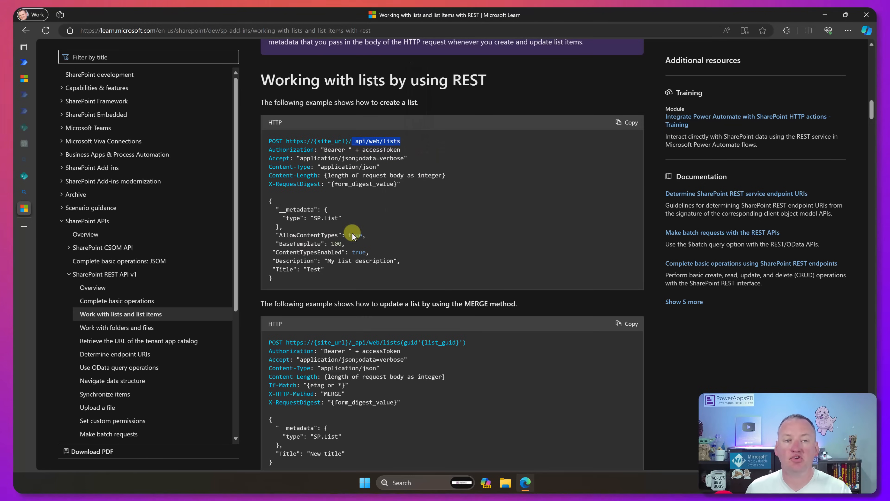
- Return to the flow and rename the Send an HTTP request to SharePoint action as Create SharePoint Site
{"action": "left_click", "coordinate": [25, 62]}
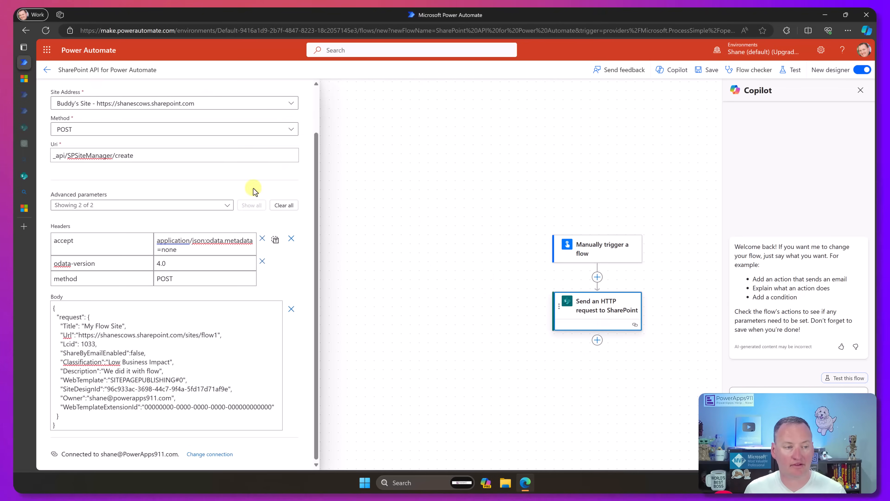
{"action": "scroll", "coordinate": [167, 198], "scroll_direction": "up", "scroll_amount": 2}
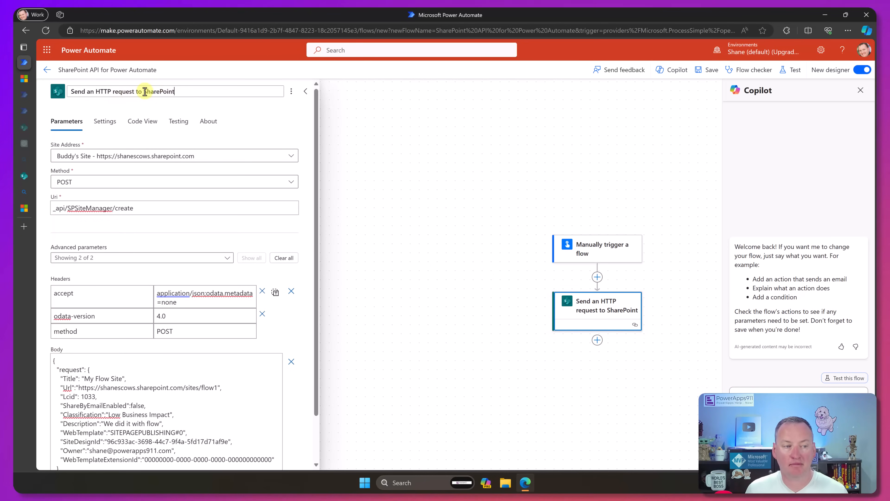
{"action": "triple_click", "coordinate": [78, 92]}
{"action": "type", "text": "Create SharePoint Site"}
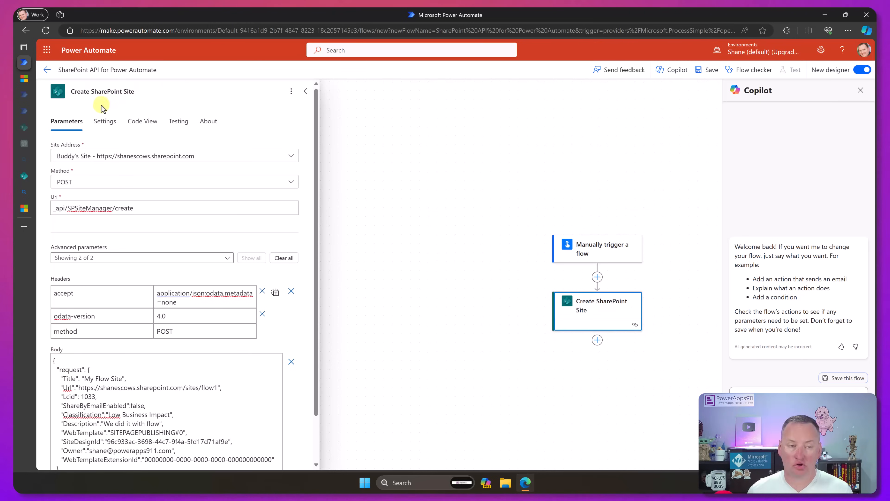
{"action": "left_click", "coordinate": [473, 215]}
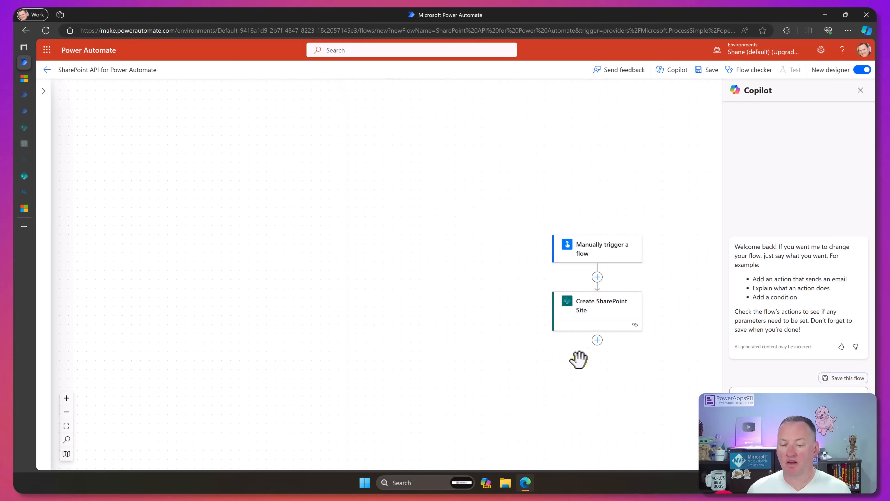
- Add a Send an HTTP request to SharePoint action after the Create SharePoint Site action
{"action": "left_click", "coordinate": [597, 340]}
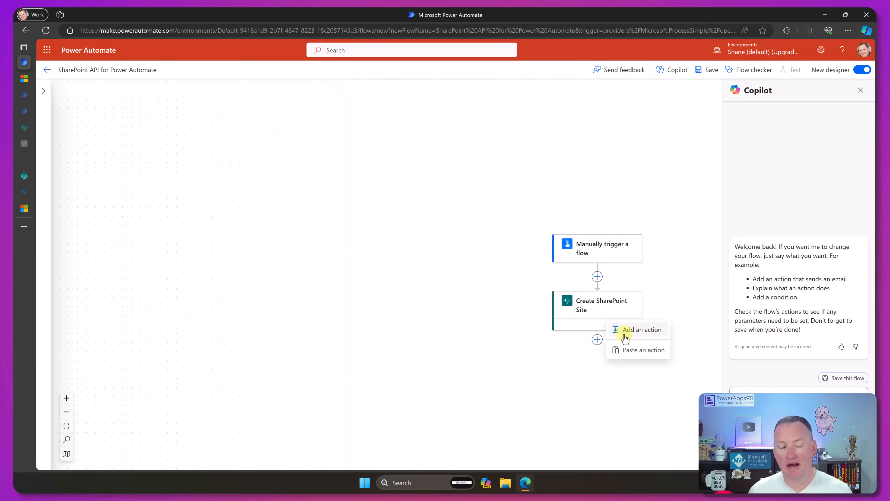
{"action": "left_click", "coordinate": [626, 335]}
{"action": "type", "text": "s"}
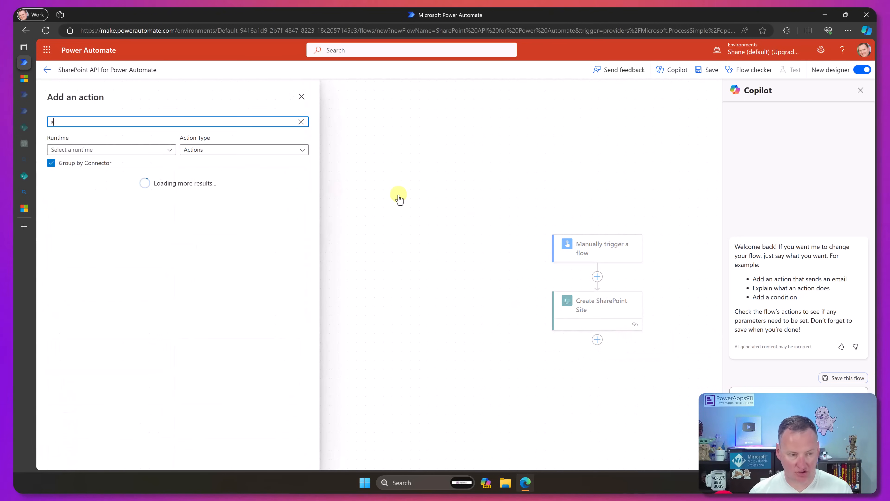
{"action": "type", "text": "end"}
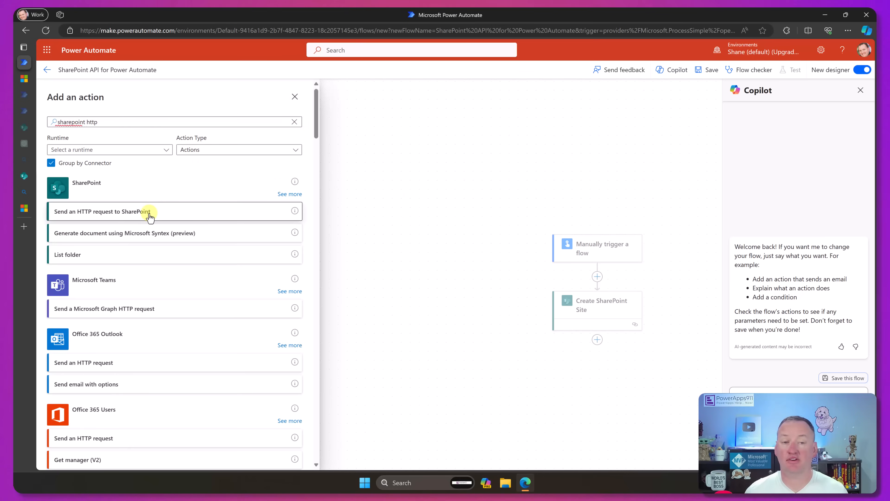
{"action": "left_click", "coordinate": [147, 212]}
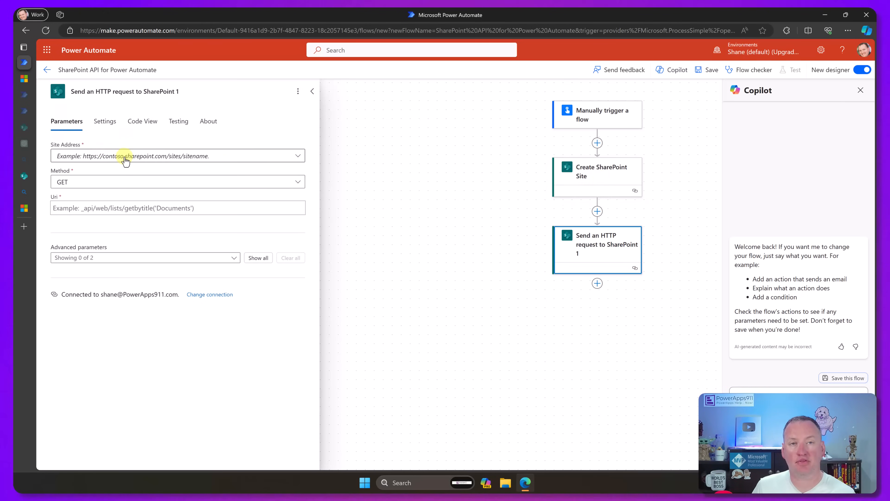
{"action": "left_click", "coordinate": [298, 156]}
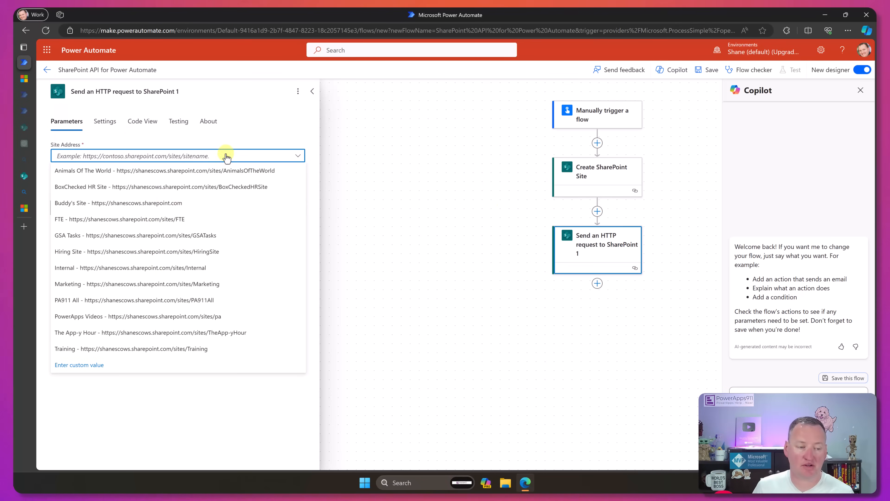
{"action": "left_click", "coordinate": [95, 367]}
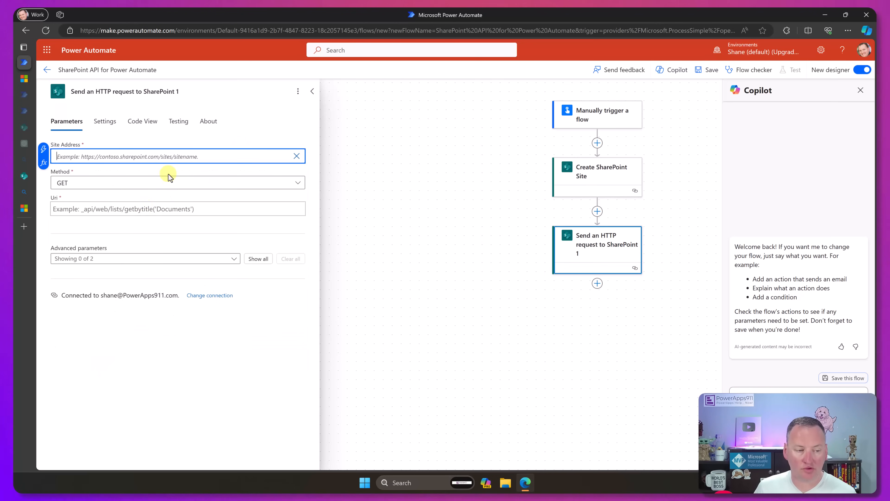
{"action": "left_click", "coordinate": [233, 170]}
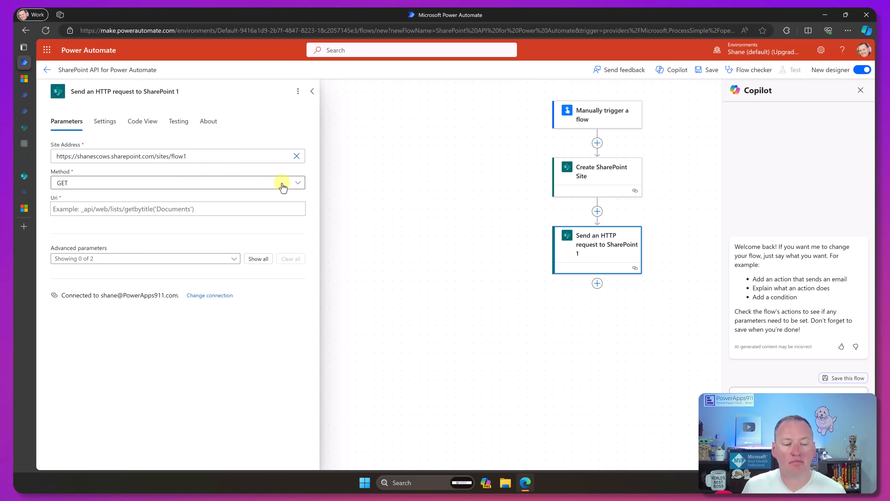
{"action": "left_click", "coordinate": [294, 187]}
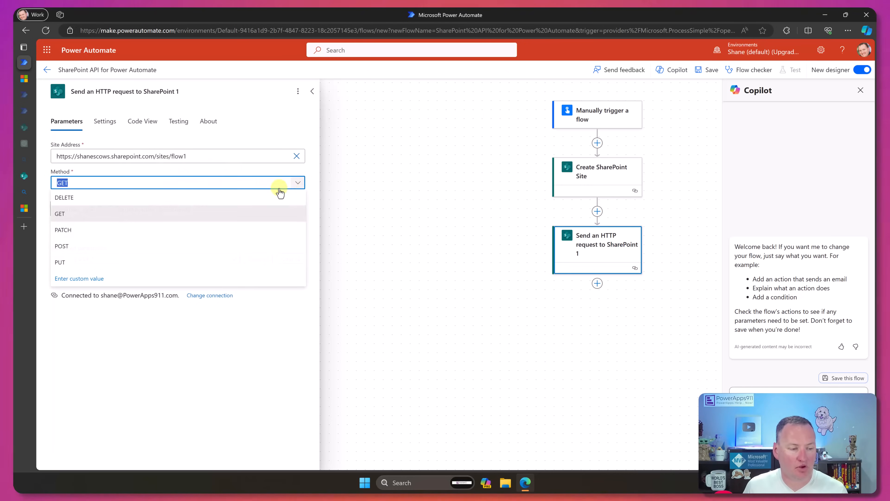
{"action": "left_click", "coordinate": [79, 248]}
- Copy the endpoint path _api/web/lists from the Microsoft Learn lists article into the new request's Uri
{"action": "mouse_move", "coordinate": [29, 81]}
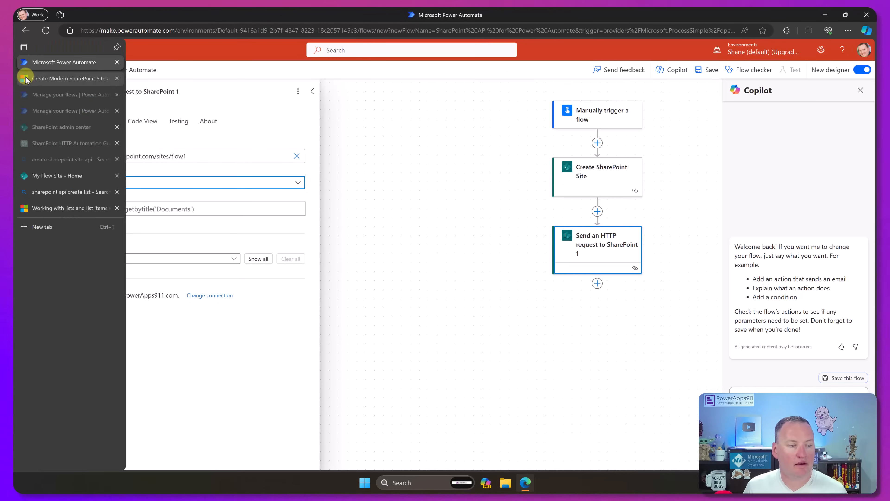
{"action": "left_click", "coordinate": [55, 79]}
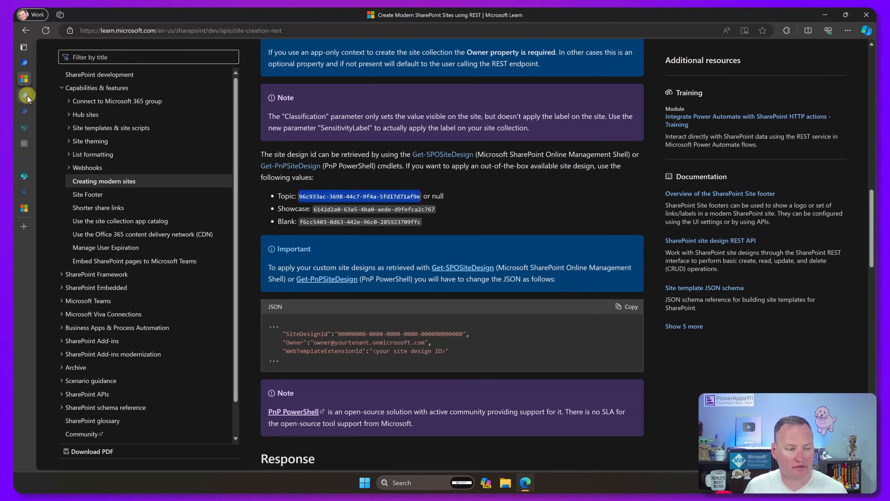
{"action": "left_click", "coordinate": [25, 95]}
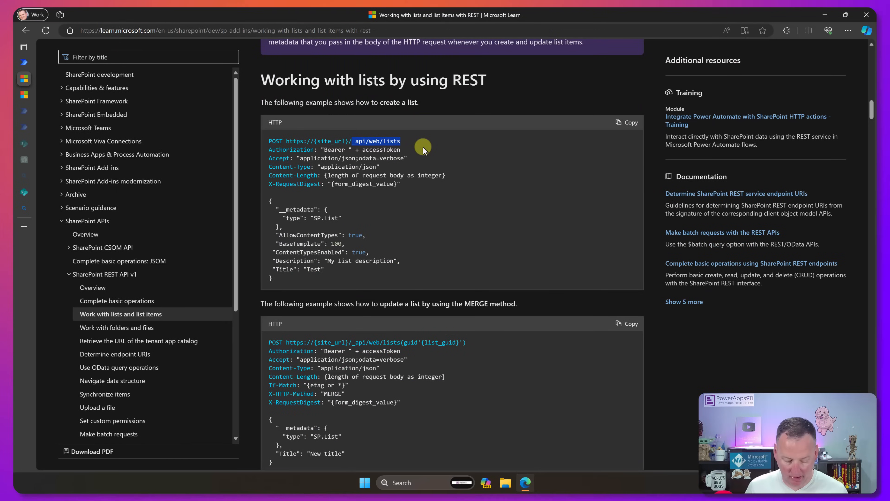
{"action": "left_click", "coordinate": [22, 65]}
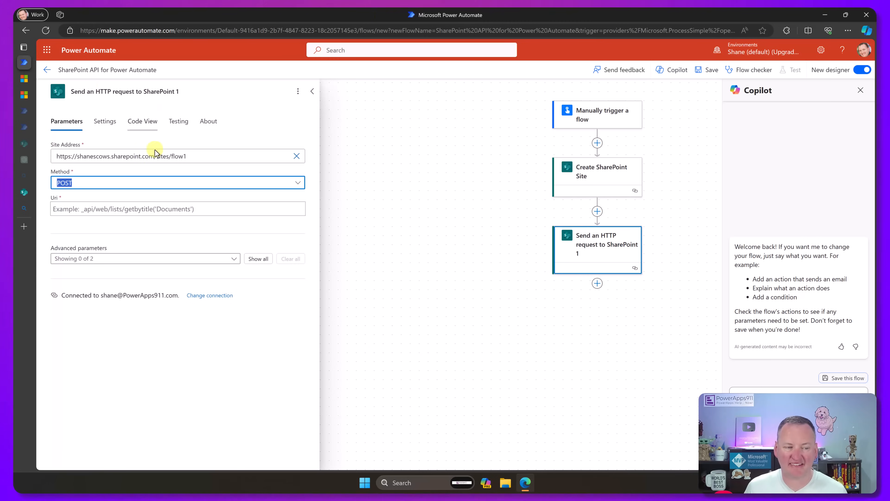
{"action": "left_click", "coordinate": [210, 208]}
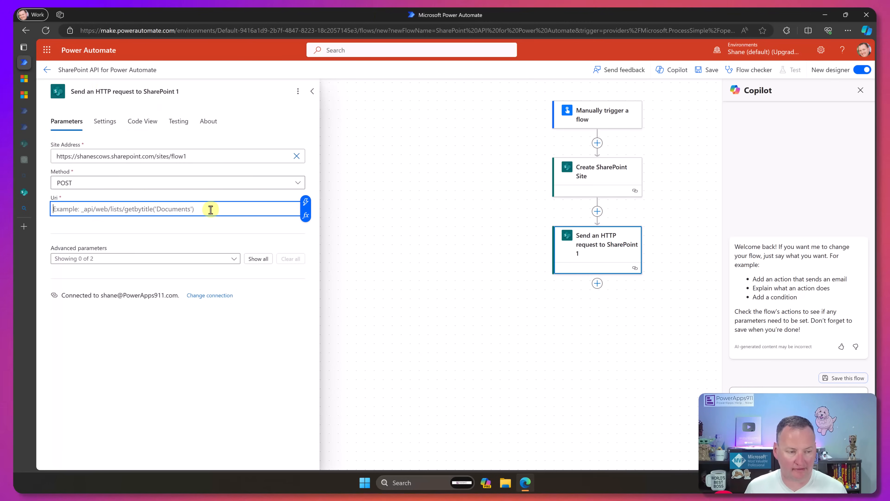
{"action": "type", "text": "_api/web/lists"}
- Copy application/json;odata=verbose, Content-Type and application/json one after another from the headers of the article's create-a-list example
{"action": "left_click", "coordinate": [25, 79]}
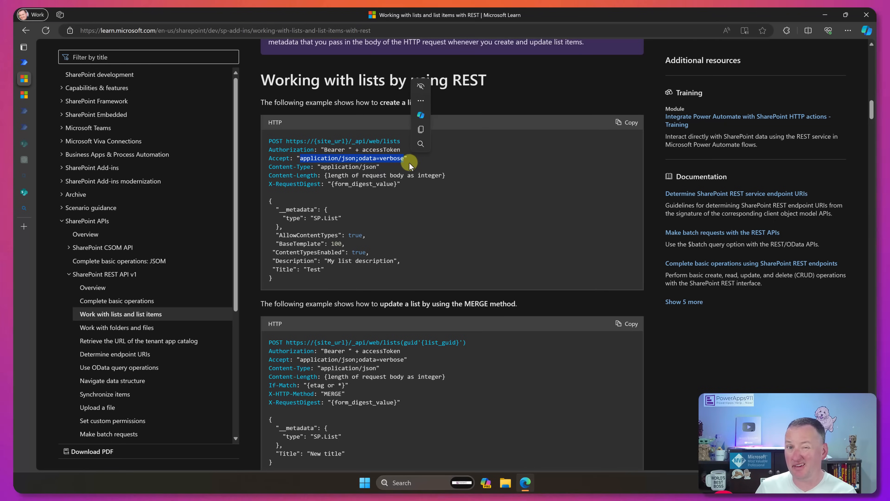
{"action": "key", "text": "ctrl+c"}
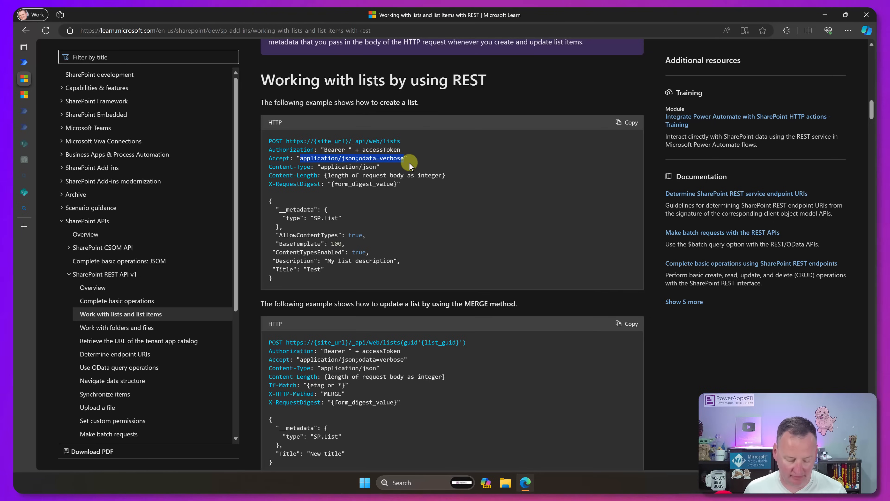
{"action": "double_click", "coordinate": [280, 158]}
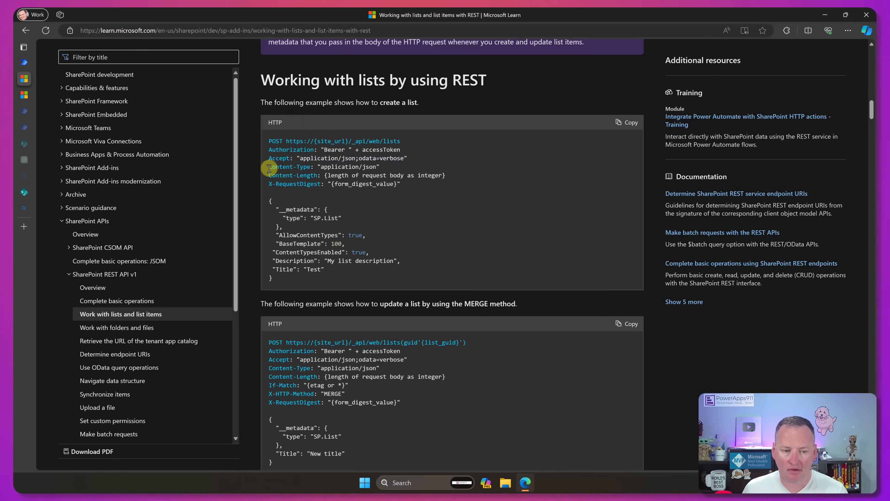
{"action": "left_click_drag", "start_coordinate": [270, 168], "coordinate": [310, 168]}
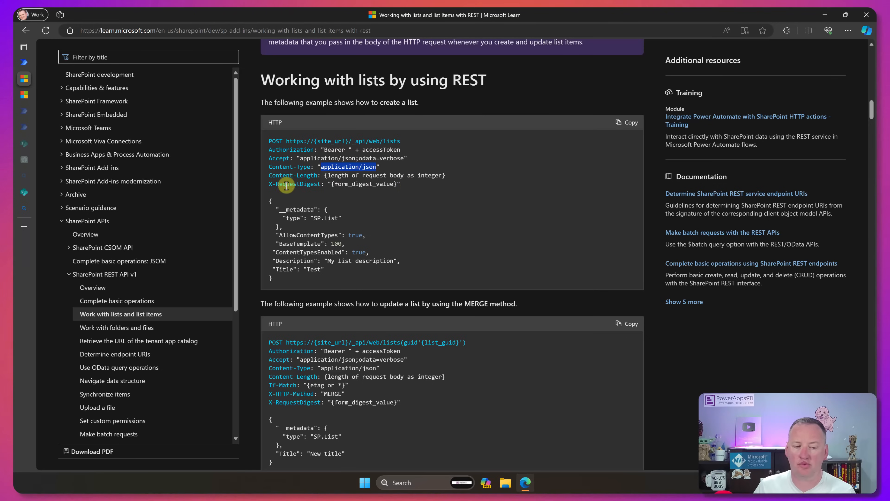
- Show all advanced parameters of the flow's new request and add the header Content-Type with the value application/json
{"action": "left_click", "coordinate": [24, 63]}
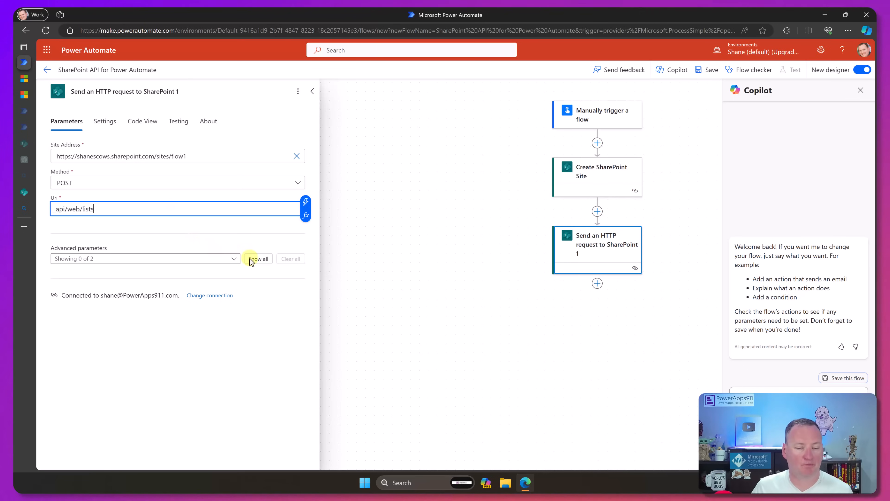
{"action": "left_click", "coordinate": [258, 259]}
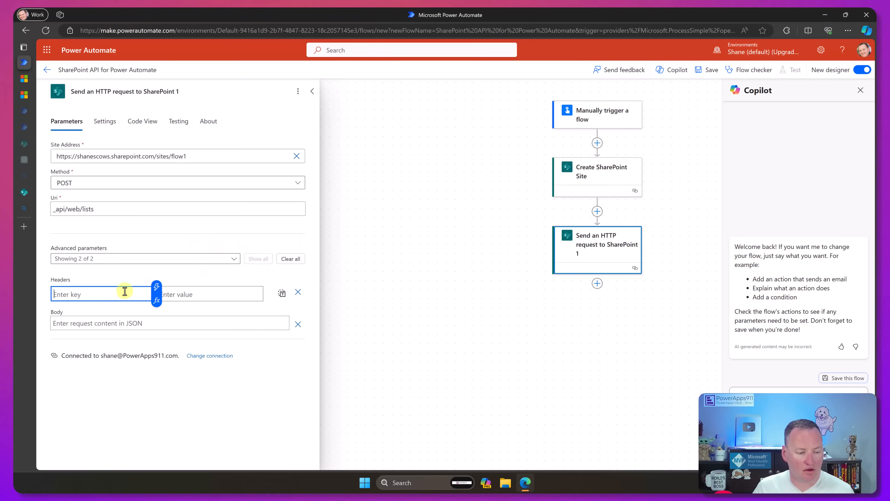
{"action": "key", "text": "super+v"}
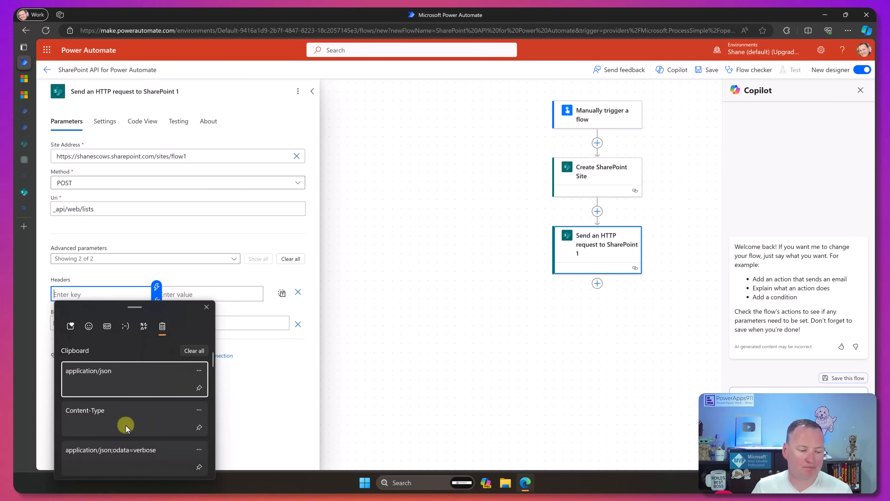
{"action": "left_click", "coordinate": [125, 417]}
{"action": "left_click", "coordinate": [201, 293]}
{"action": "key", "text": "super+v"}
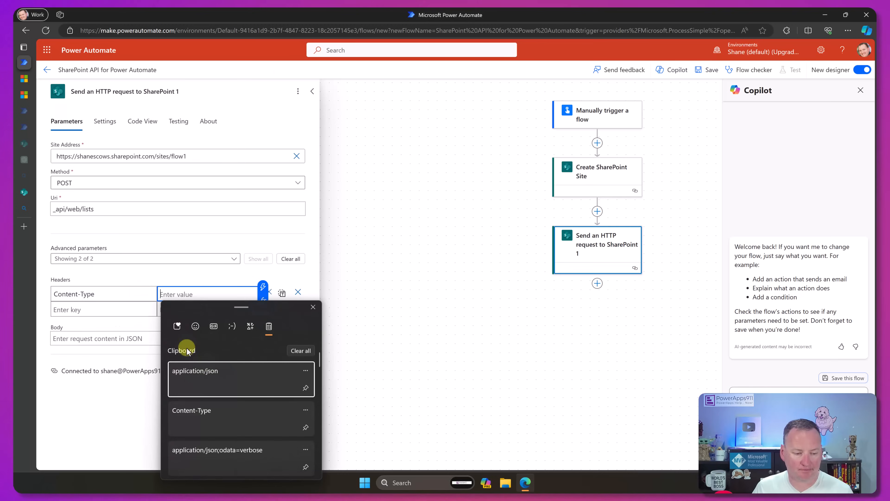
{"action": "left_click", "coordinate": [212, 382]}
{"action": "key", "text": "super+v"}
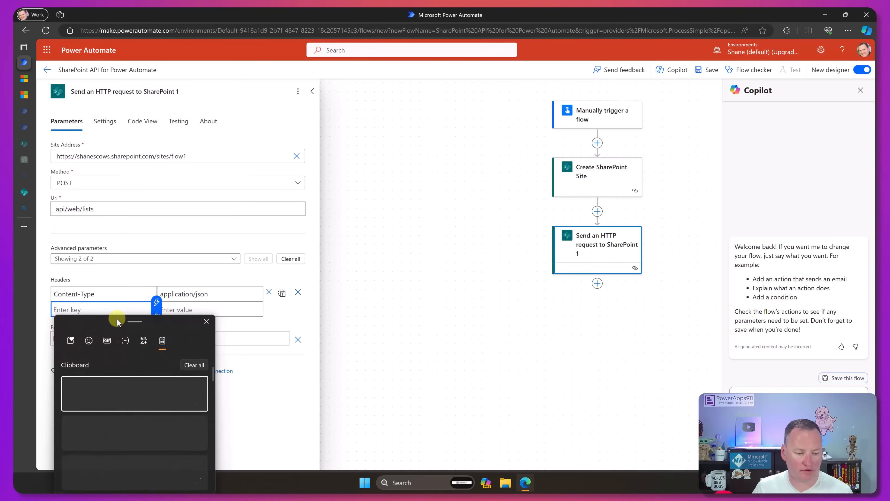
{"action": "scroll", "coordinate": [129, 427], "scroll_direction": "down", "scroll_amount": 1}
{"action": "left_click", "coordinate": [115, 467]}
{"action": "left_click", "coordinate": [116, 464]}
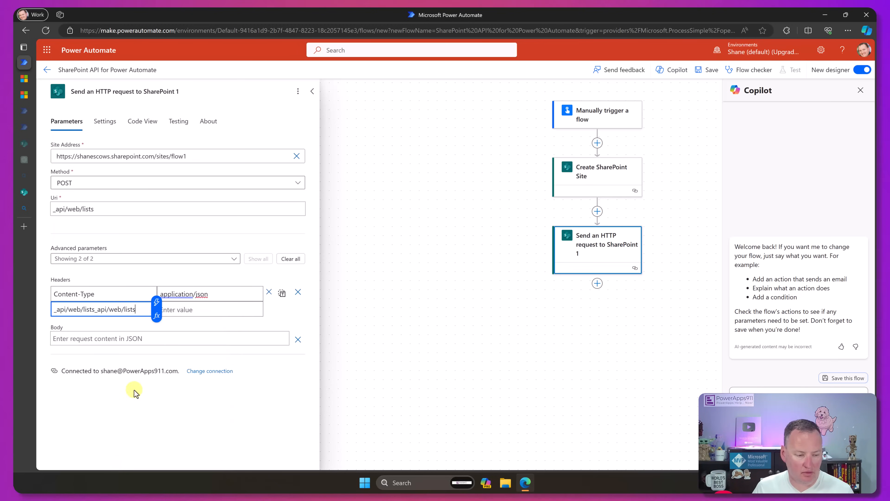
{"action": "key", "text": "ctrl+a"}
{"action": "key", "text": "BackSpace"}
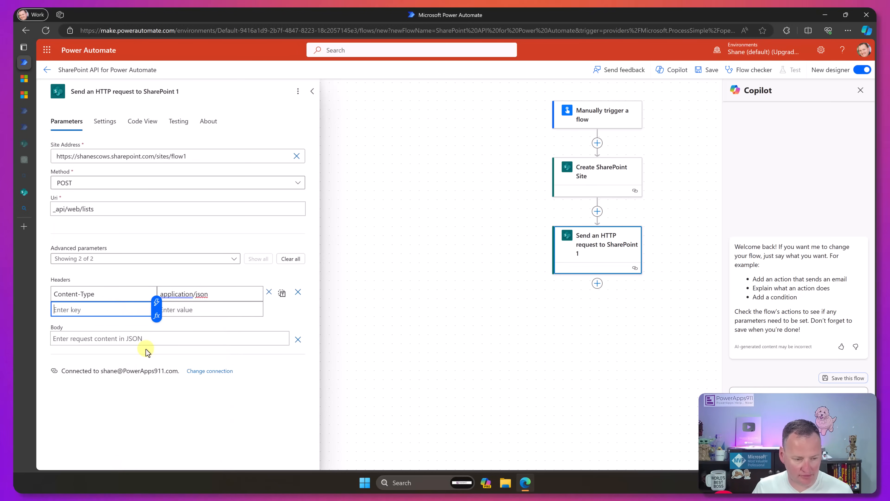
- Copy the header name Accept from the create-a-list example in the Microsoft Learn article
{"action": "key", "text": "super+v"}
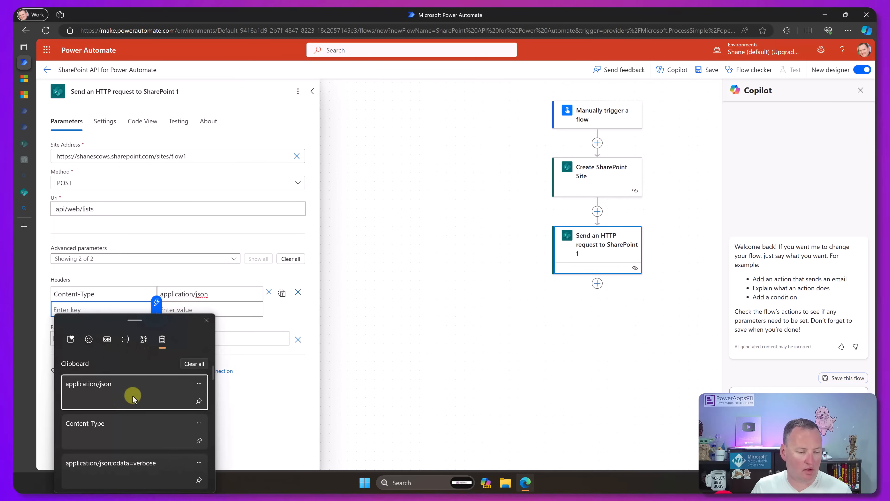
{"action": "scroll", "coordinate": [126, 407], "scroll_direction": "down", "scroll_amount": 1}
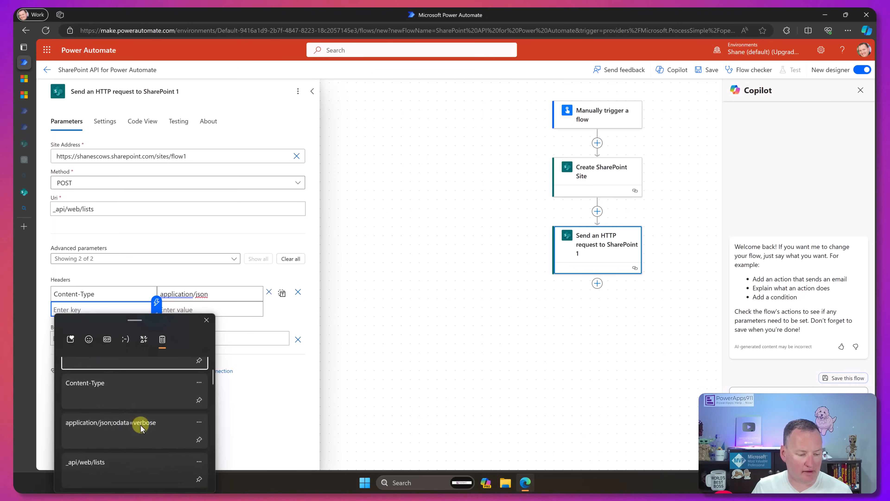
{"action": "scroll", "coordinate": [149, 432], "scroll_direction": "up", "scroll_amount": 1}
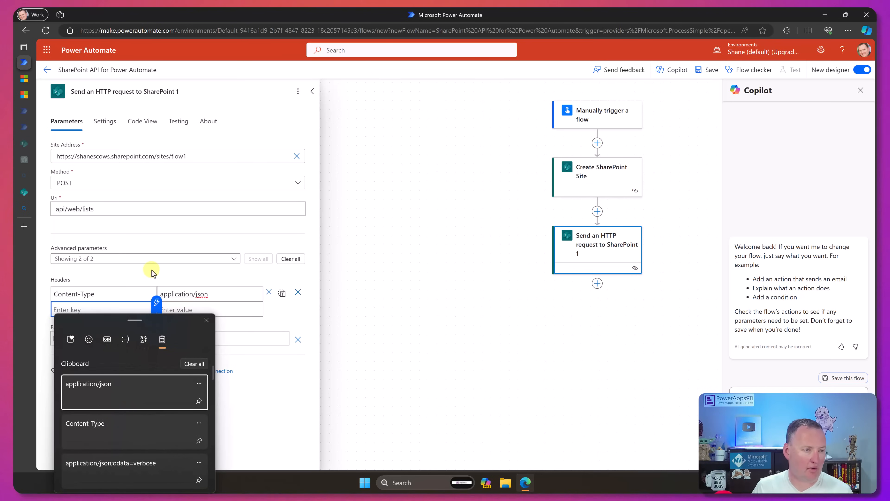
{"action": "left_click", "coordinate": [24, 79]}
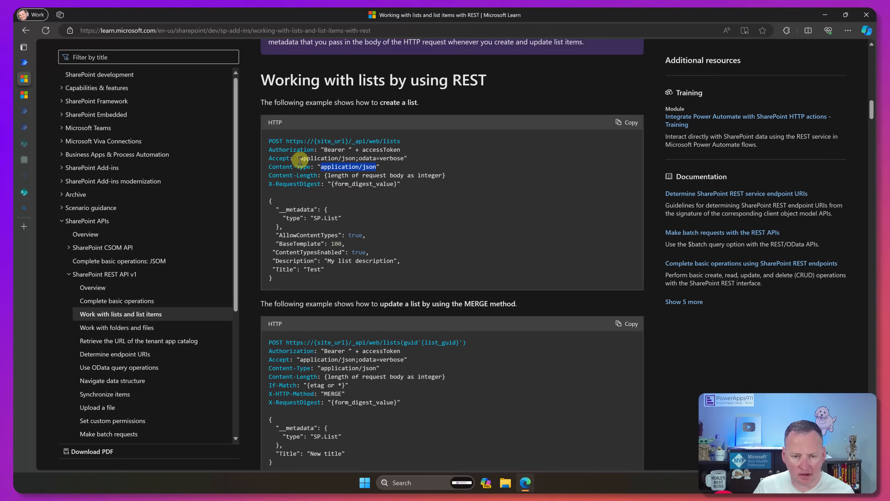
{"action": "double_click", "coordinate": [279, 158]}
{"action": "key", "text": "super+c"}
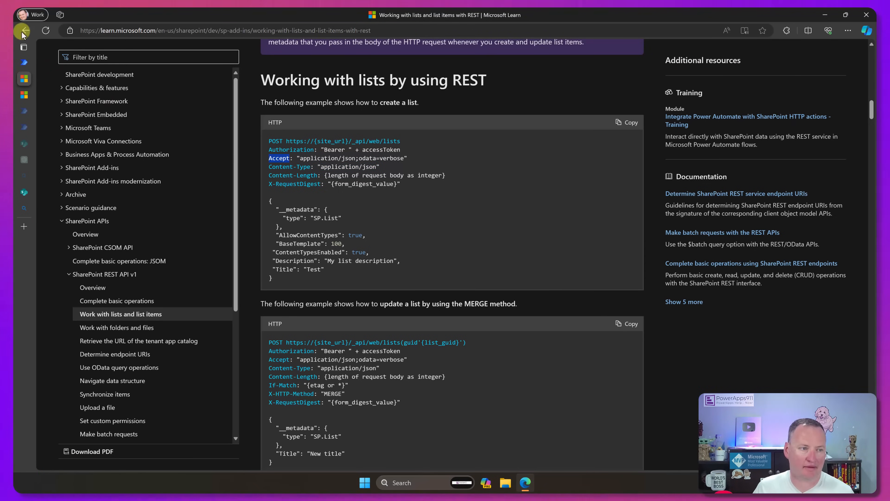
- Add a second header to the flow's new request with the key Accept and the value application/json;odata=verbose
{"action": "left_click", "coordinate": [24, 62]}
{"action": "key", "text": "super+v"}
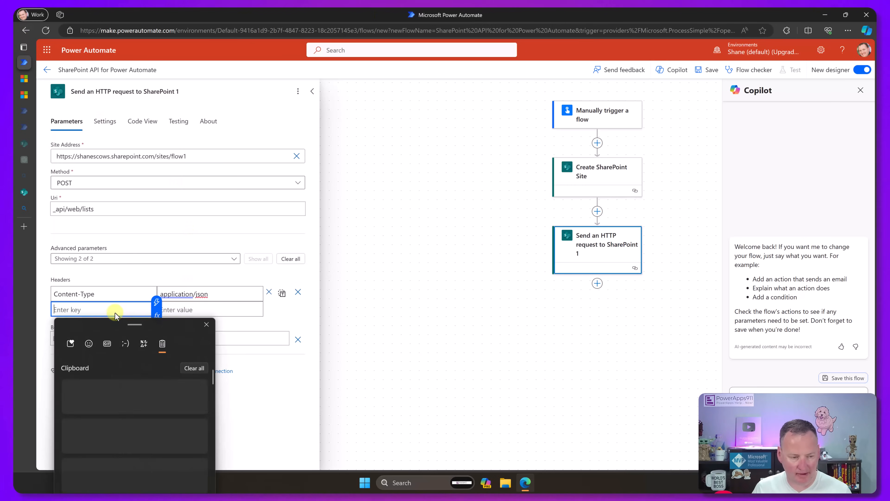
{"action": "left_click", "coordinate": [105, 384]}
{"action": "left_click", "coordinate": [202, 313]}
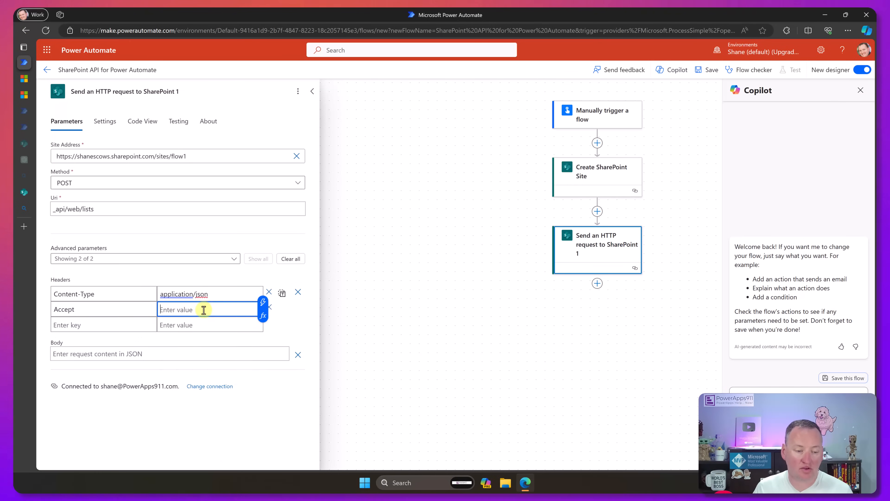
{"action": "key", "text": "super+v"}
{"action": "scroll", "coordinate": [250, 407], "scroll_direction": "down", "scroll_amount": 3}
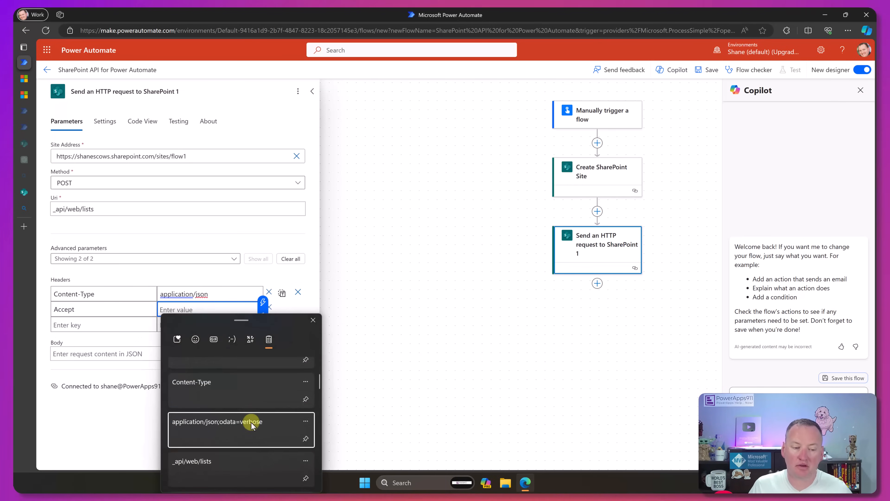
{"action": "left_click", "coordinate": [251, 422]}
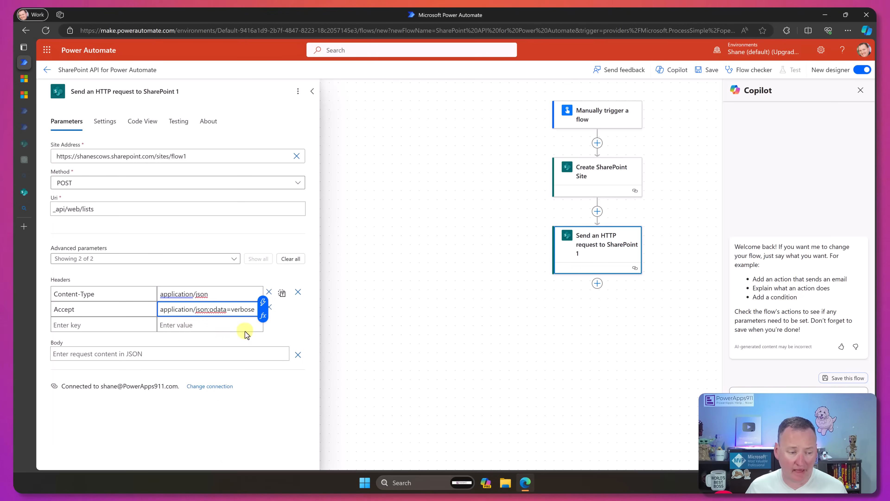
- Copy the JSON request body from the article's create-a-list example into the Body of the flow's new SharePoint request
{"action": "left_click", "coordinate": [24, 78]}
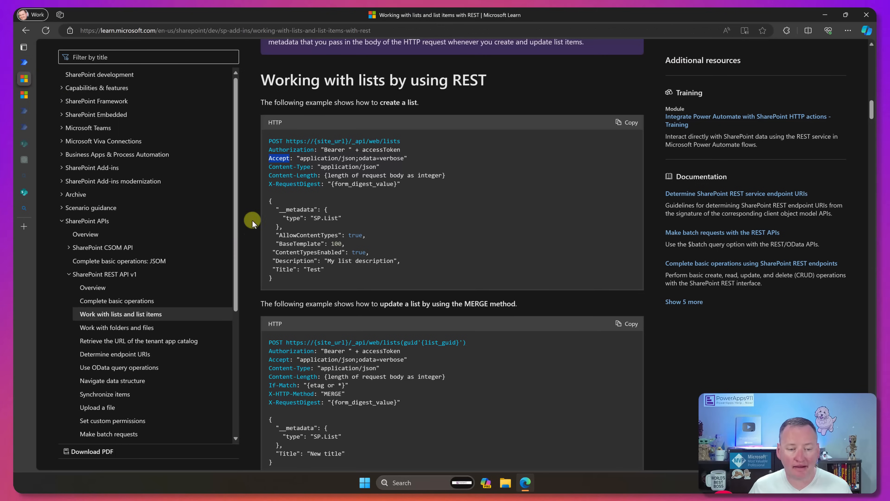
{"action": "left_click_drag", "start_coordinate": [274, 278], "coordinate": [259, 201]}
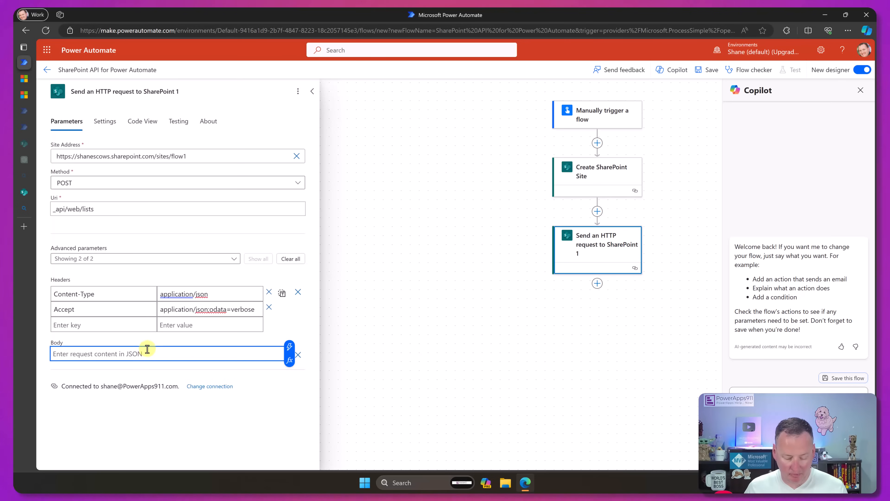
{"action": "type", "text": "{   \"__metadata\": {     \"type\": \"SP.List\"   },   \"AllowContentTypes\": true,   \"BaseTemplate\": 100,  \"ContentTypesEnabled\": true,  \"Description\": \"My list description\",  \"Title\": \"Test\" }"}
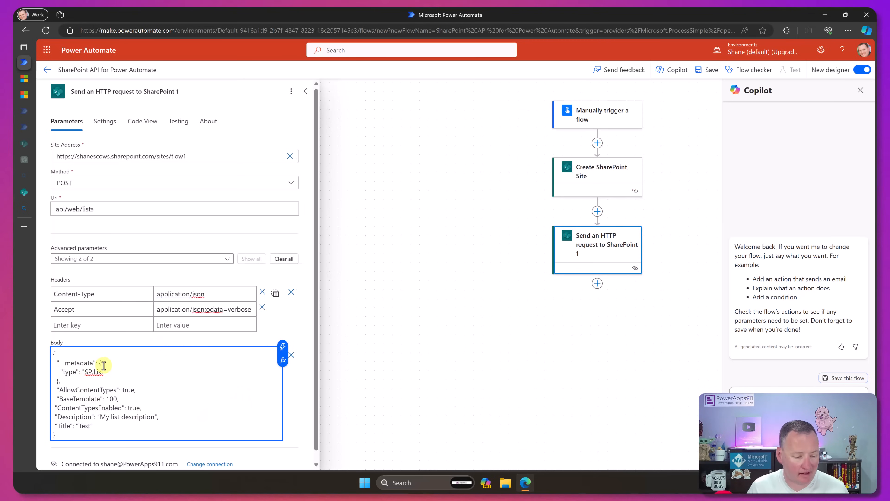
{"action": "scroll", "coordinate": [156, 390], "scroll_direction": "down", "scroll_amount": 1}
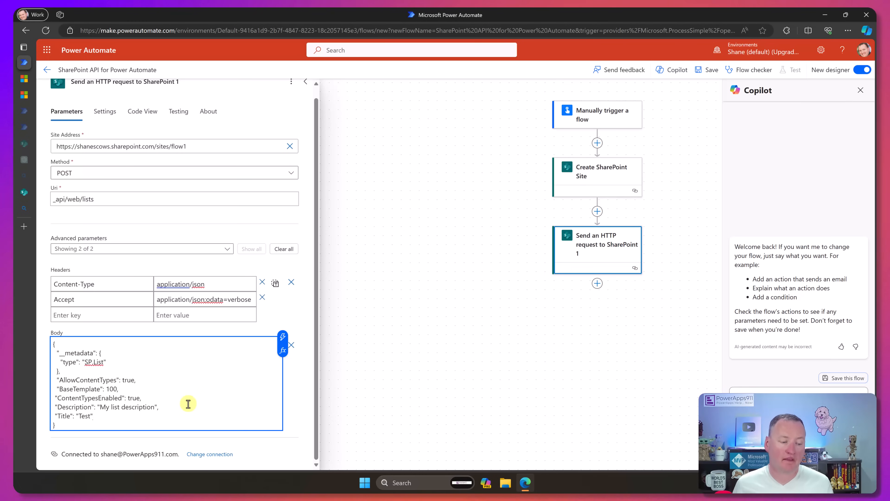
- Take the property name BaseTemplate from the request body and review its possible values in the ChatGPT conversation about SharePoint HTTP automation
{"action": "double_click", "coordinate": [99, 392]}
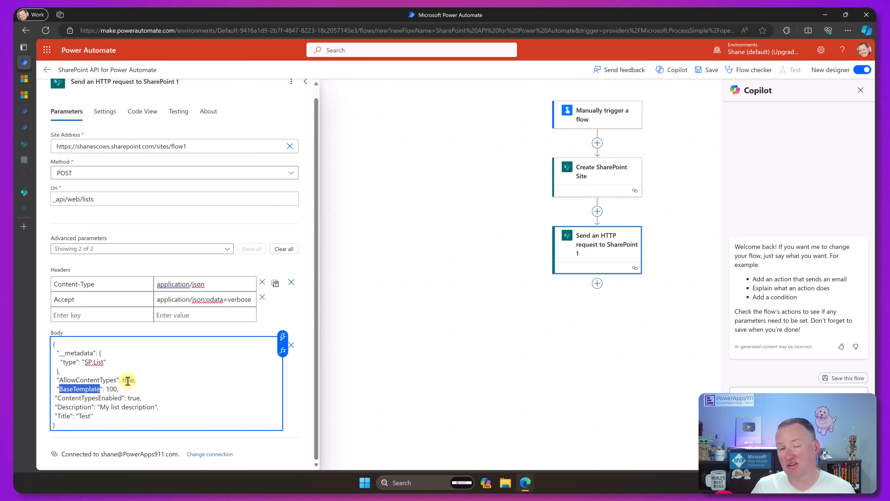
{"action": "left_click", "coordinate": [24, 160]}
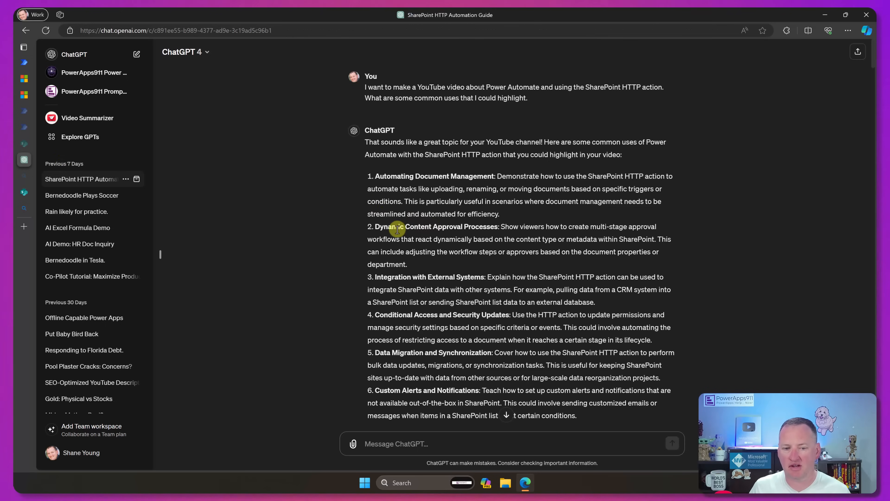
{"action": "scroll", "coordinate": [397, 229], "scroll_direction": "down", "scroll_amount": 15}
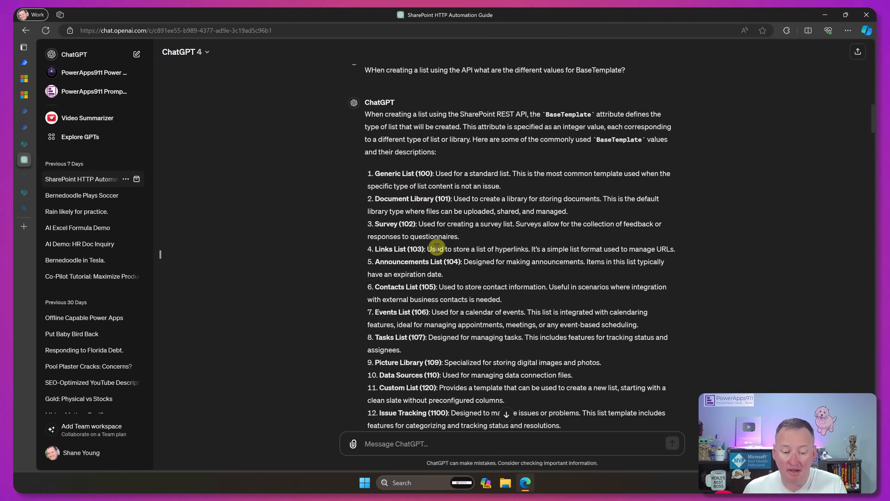
{"action": "scroll", "coordinate": [436, 248], "scroll_direction": "down", "scroll_amount": 2}
{"action": "scroll", "coordinate": [445, 234], "scroll_direction": "up", "scroll_amount": 2}
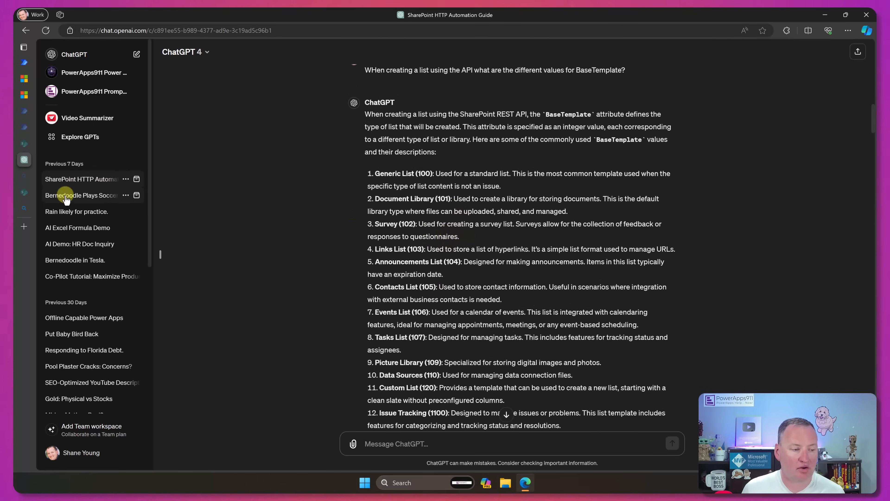
- Search Bing for "sharepoint api create list BaseTemplate types" and open the Microsoft Learn result on the ListTemplateType enumeration
{"action": "left_click", "coordinate": [24, 209]}
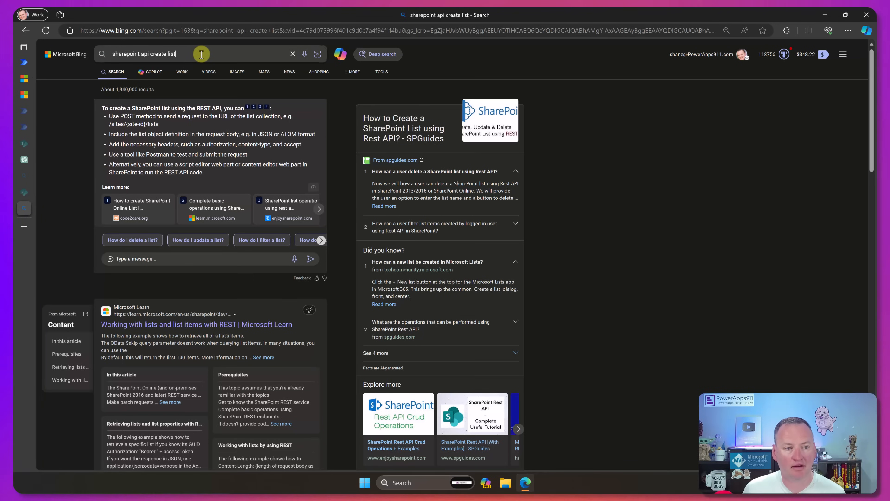
{"action": "left_click", "coordinate": [164, 53]}
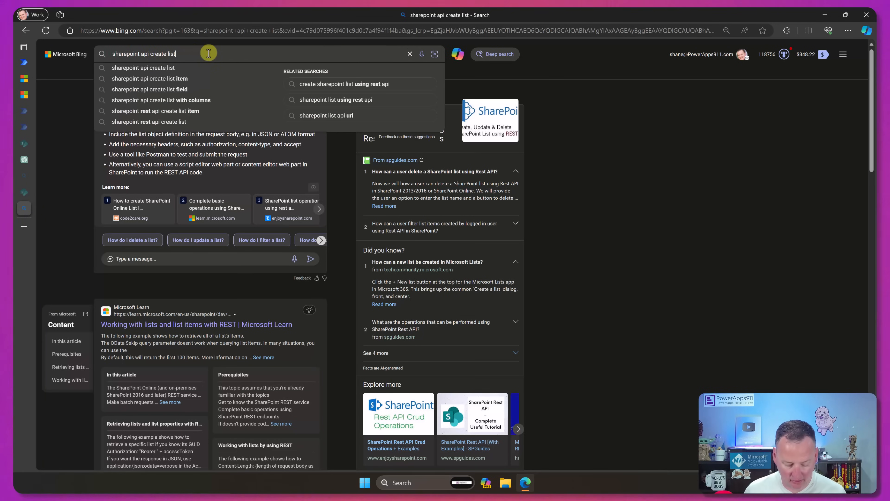
{"action": "type", "text": "BaseTemplate types"}
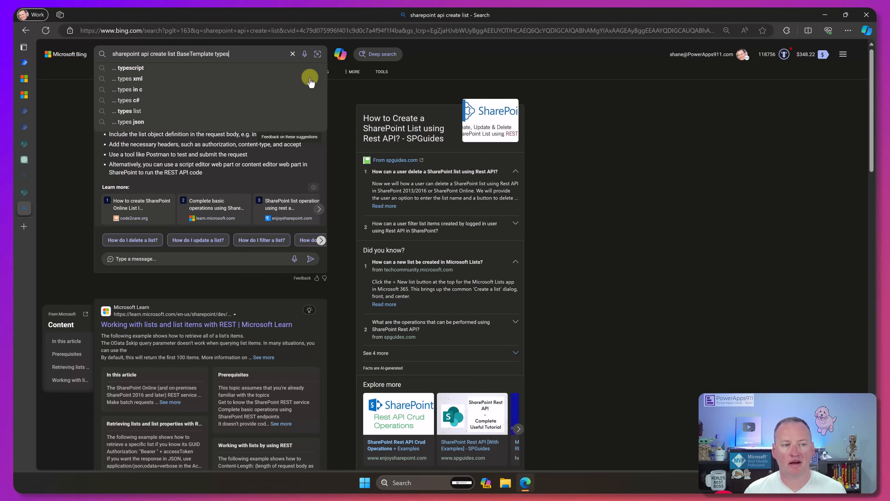
{"action": "key", "text": "Return"}
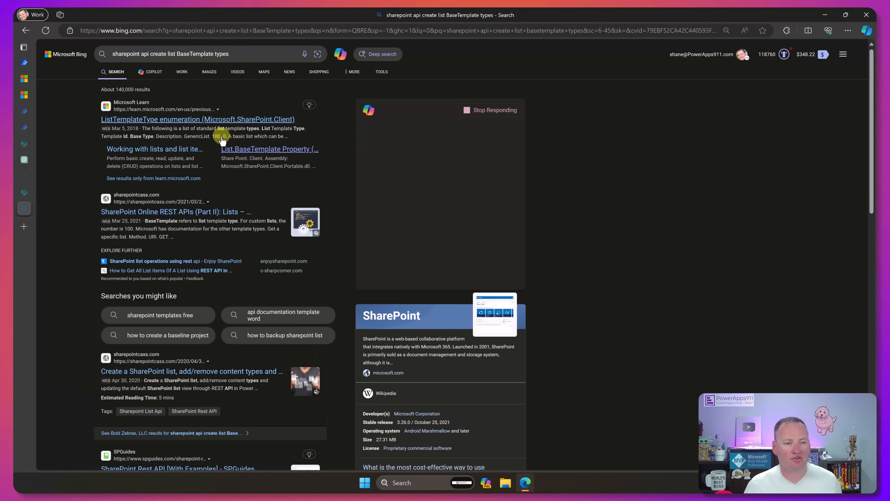
{"action": "left_click", "coordinate": [189, 120]}
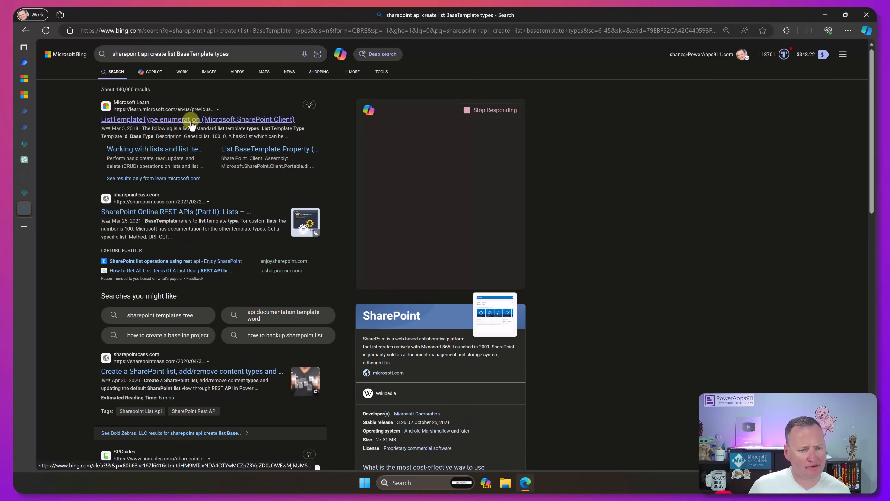
- Examine the list template values in the Members table of the ListTemplateType article and return to the search results
{"action": "scroll", "coordinate": [441, 318], "scroll_direction": "down", "scroll_amount": 2}
{"action": "scroll", "coordinate": [441, 319], "scroll_direction": "down", "scroll_amount": 5}
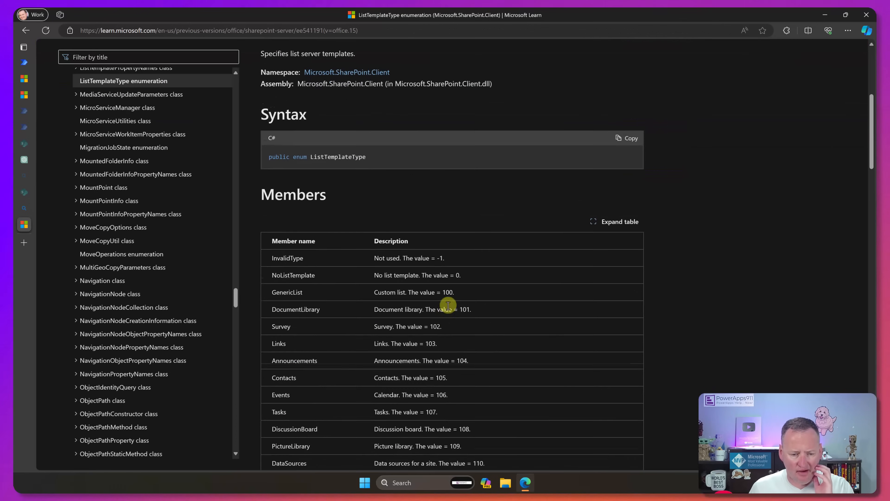
{"action": "scroll", "coordinate": [316, 229], "scroll_direction": "down", "scroll_amount": 2}
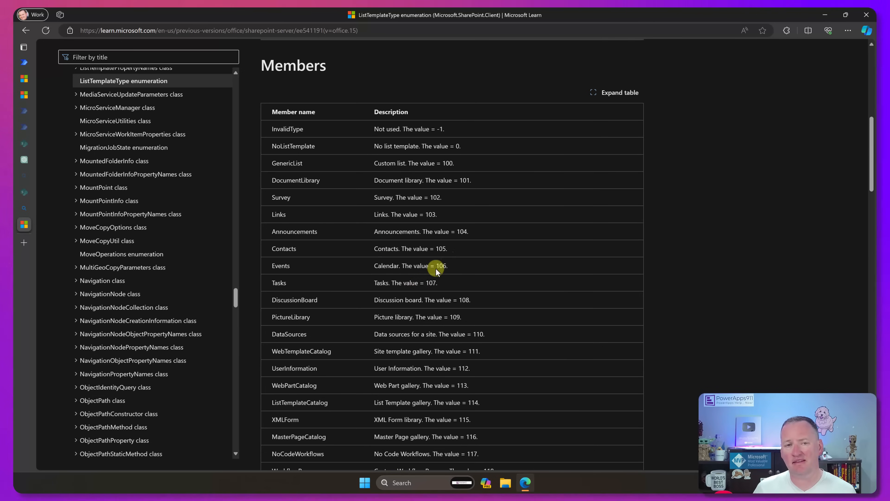
{"action": "scroll", "coordinate": [487, 246], "scroll_direction": "up", "scroll_amount": 10}
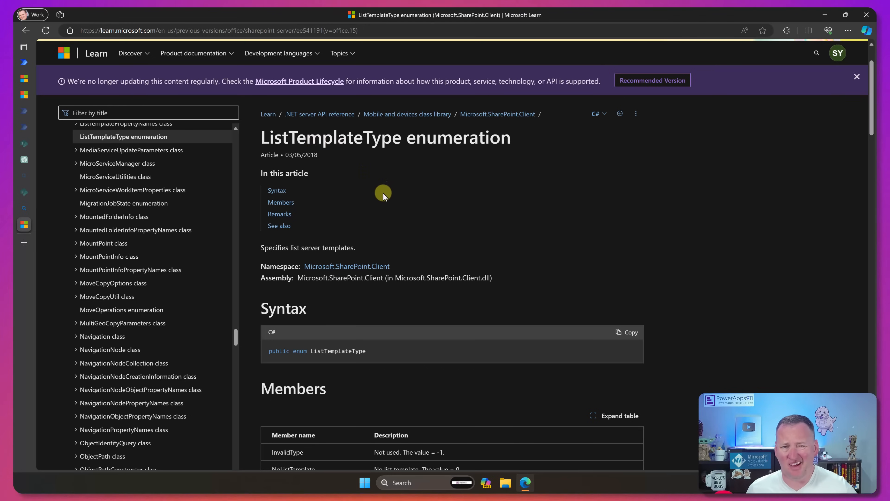
{"action": "scroll", "coordinate": [391, 214], "scroll_direction": "down", "scroll_amount": 8}
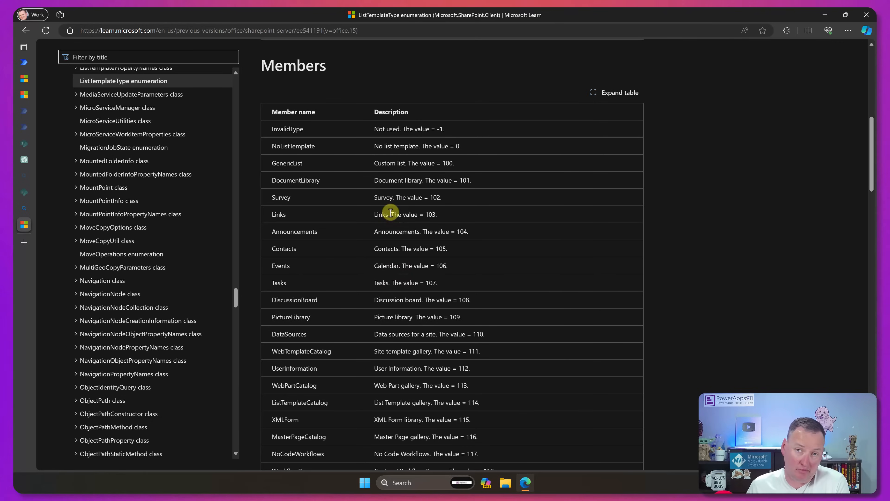
{"action": "left_click", "coordinate": [28, 30]}
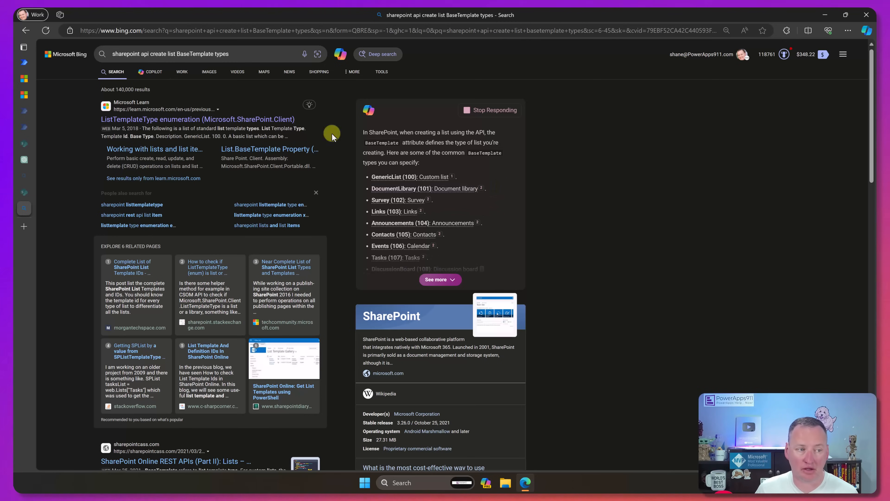
- Switch back to Power Automate, rename the new HTTP request action to Create SharePoint list with API, and save the flow
{"action": "left_click", "coordinate": [24, 63]}
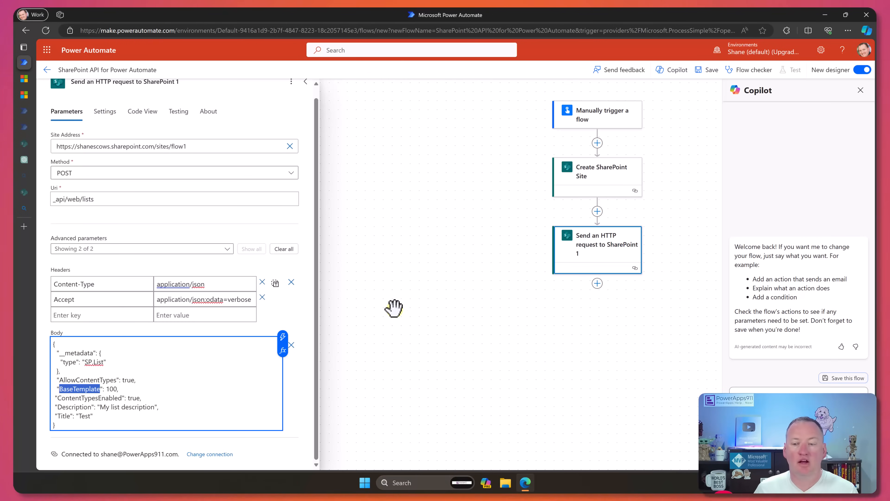
{"action": "left_click", "coordinate": [154, 83]}
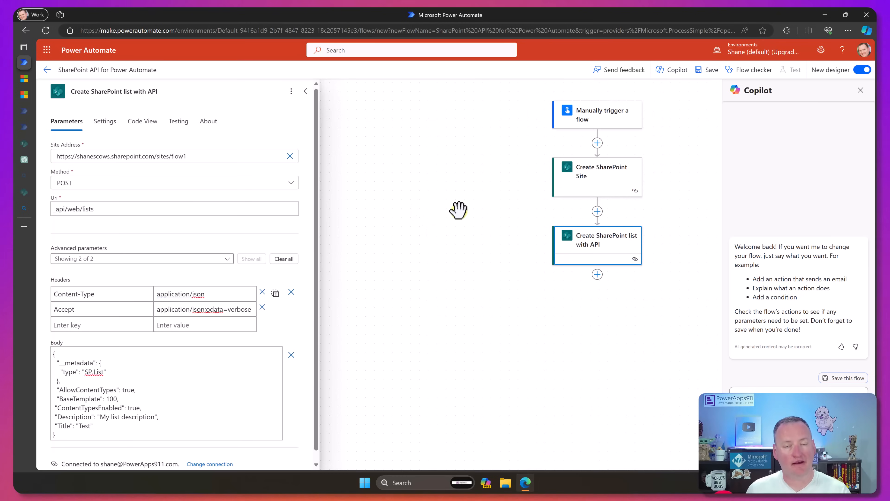
{"action": "left_click", "coordinate": [708, 69]}
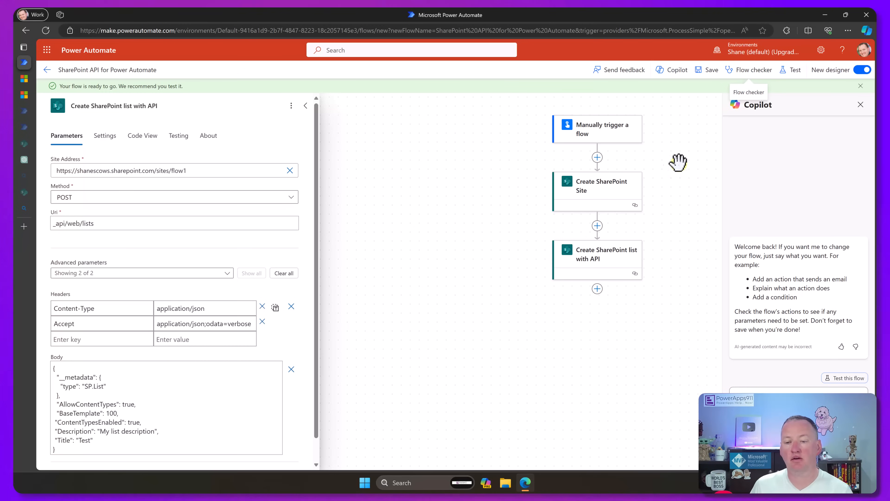
- Add a Terminate action after Create SharePoint list with API and set its status to Succeeded
{"action": "left_click", "coordinate": [596, 184]}
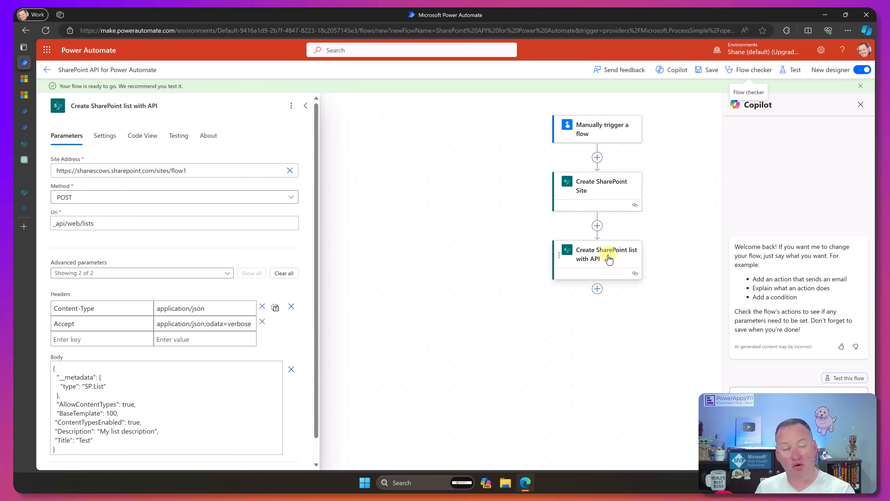
{"action": "left_click", "coordinate": [597, 288]}
{"action": "left_click", "coordinate": [629, 280]}
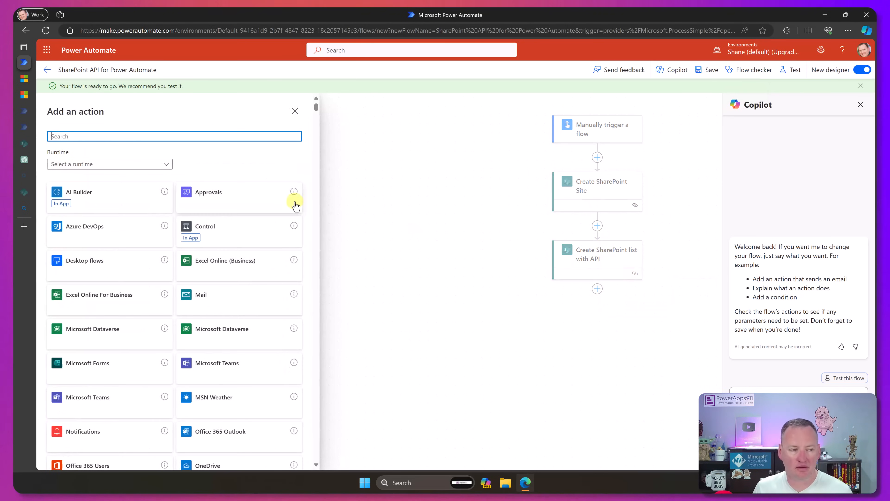
{"action": "type", "text": "terminate"}
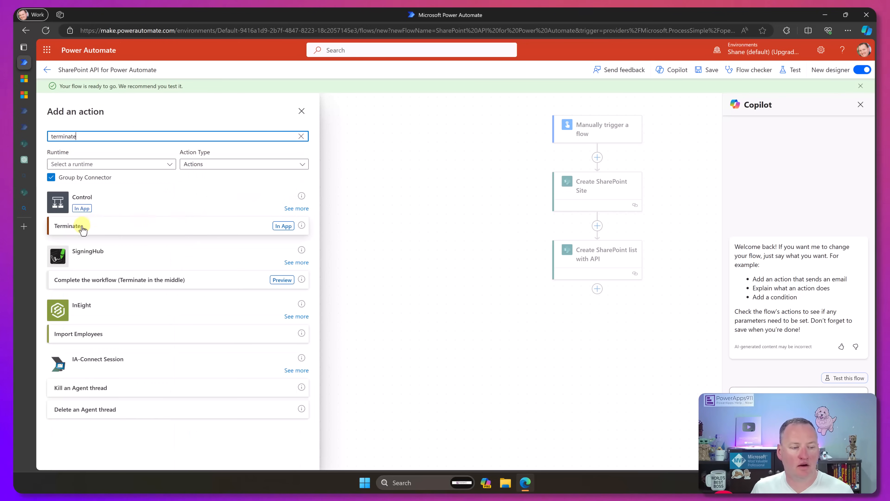
{"action": "left_click", "coordinate": [81, 227]}
{"action": "left_click", "coordinate": [153, 170]}
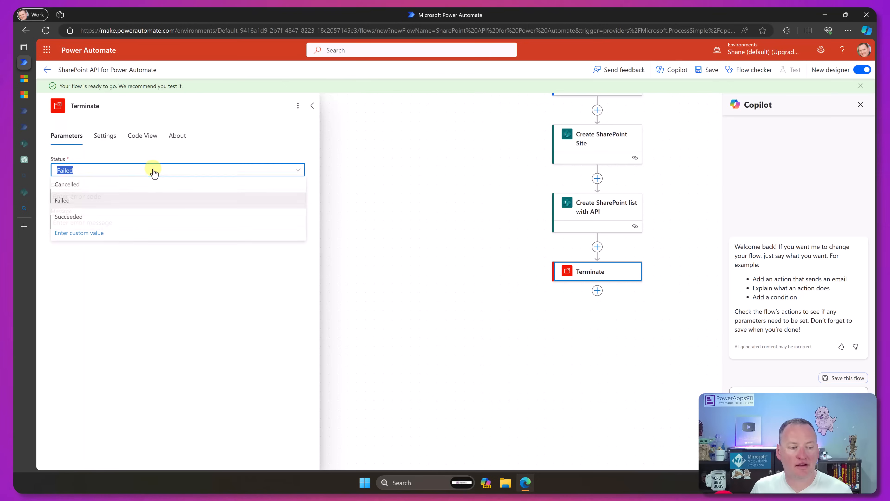
{"action": "left_click", "coordinate": [92, 217]}
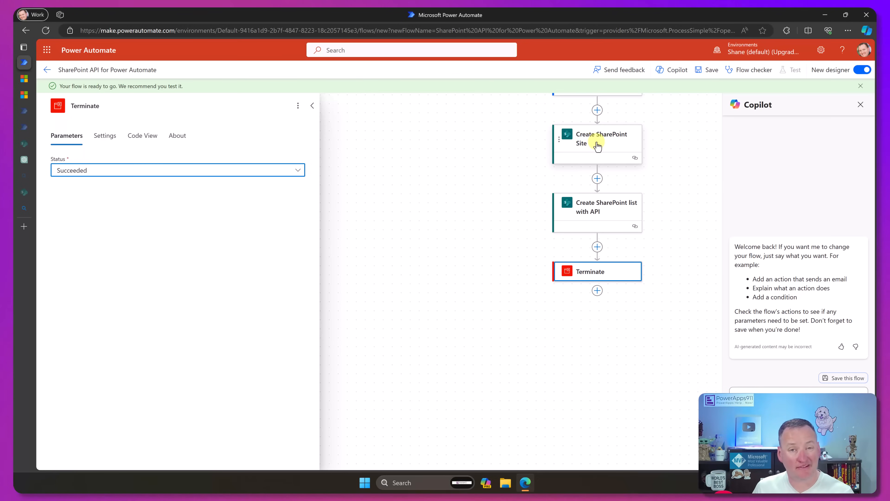
- Move the Create SharePoint Site action below Terminate and save the flow
{"action": "left_click", "coordinate": [558, 139]}
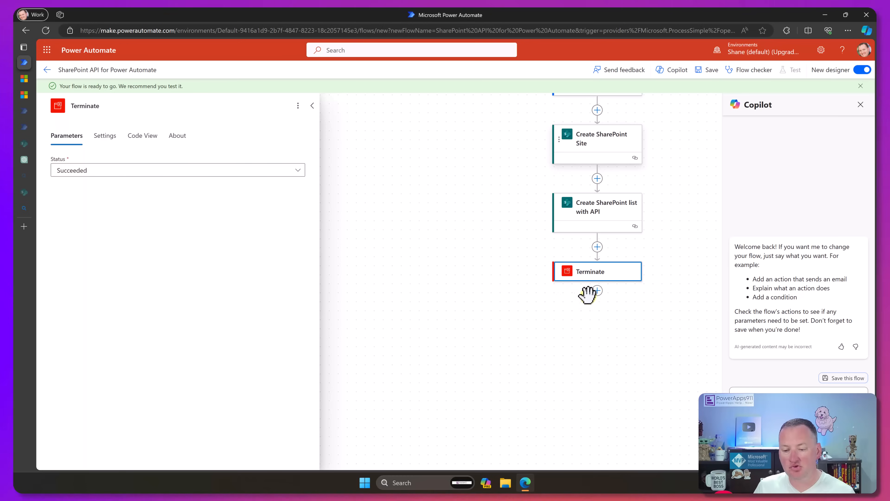
{"action": "left_click", "coordinate": [597, 296]}
{"action": "left_click_drag", "start_coordinate": [578, 140], "coordinate": [597, 290]}
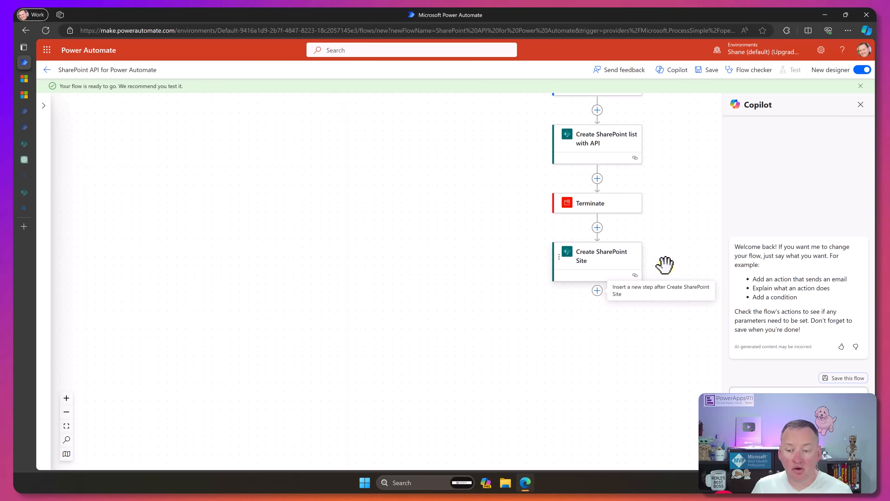
{"action": "scroll", "coordinate": [665, 264], "scroll_direction": "up", "scroll_amount": 3}
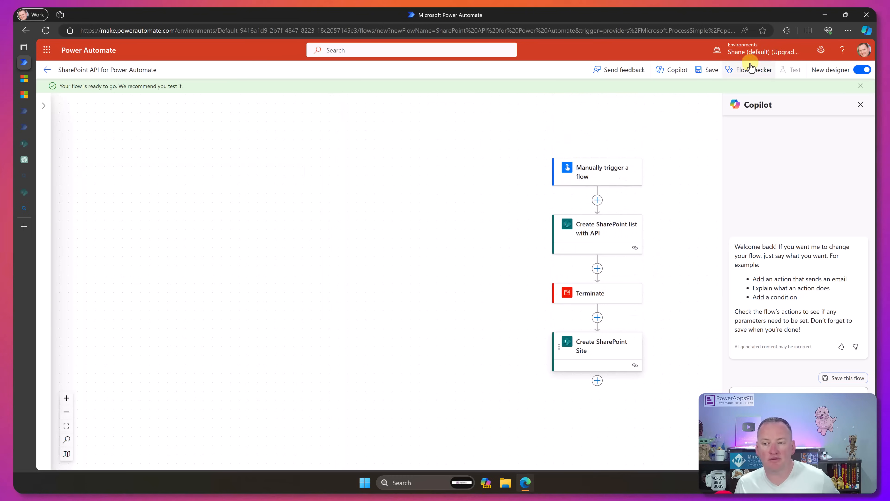
{"action": "left_click", "coordinate": [709, 70]}
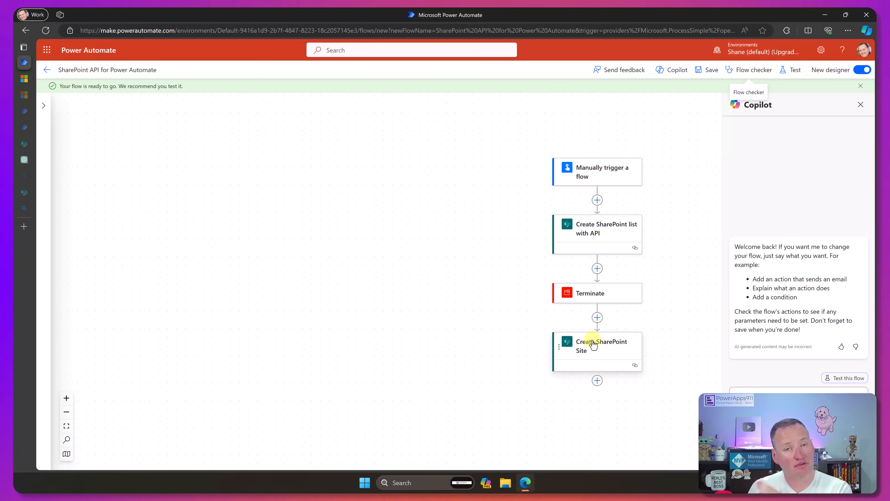
- Test the flow automatically with a recently used trigger, reusing a previous run
{"action": "left_click", "coordinate": [794, 74]}
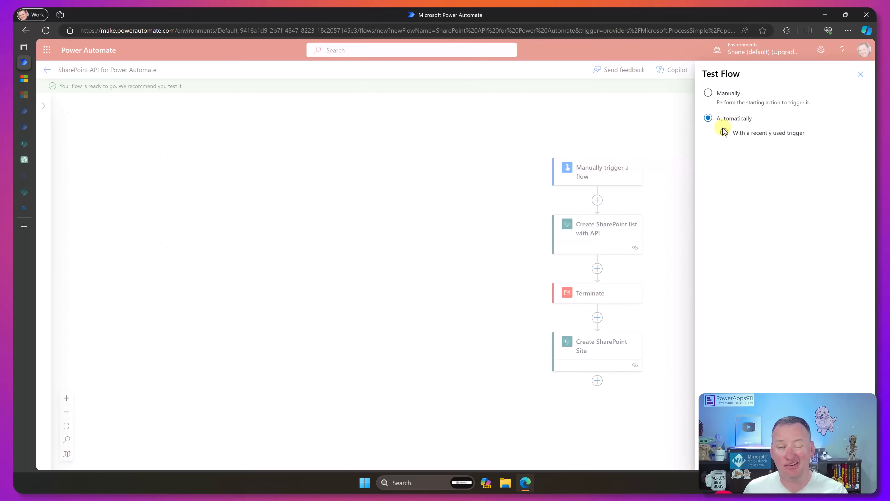
{"action": "left_click", "coordinate": [724, 133]}
{"action": "left_click", "coordinate": [714, 150]}
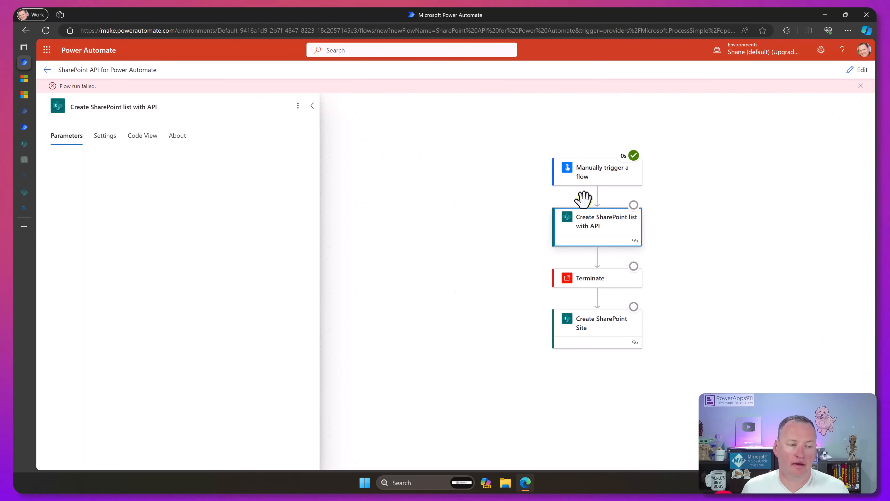
- Inspect the Create SharePoint list with API action in the latest run from the flow's history, and reopen the flow for editing
{"action": "left_click", "coordinate": [47, 70]}
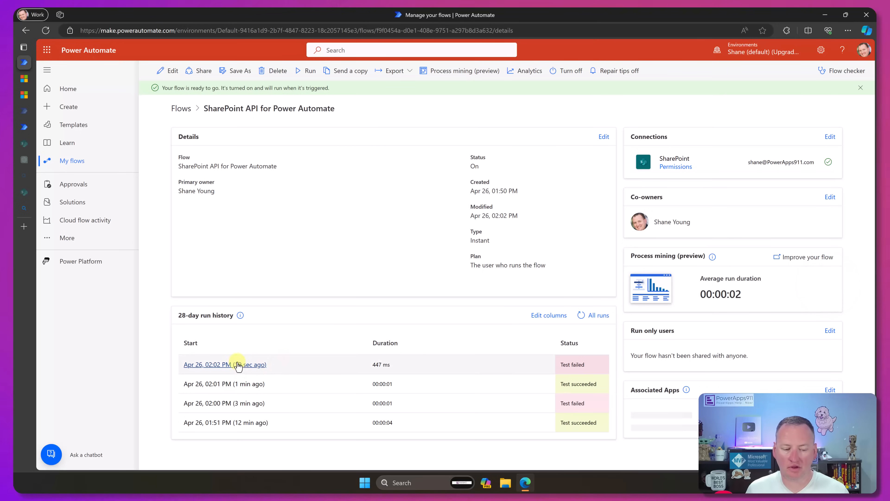
{"action": "left_click", "coordinate": [237, 365]}
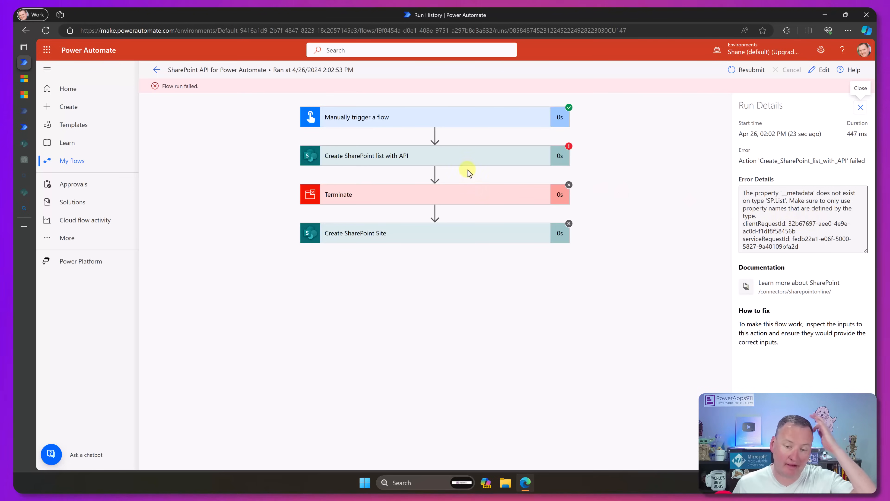
{"action": "left_click", "coordinate": [436, 158]}
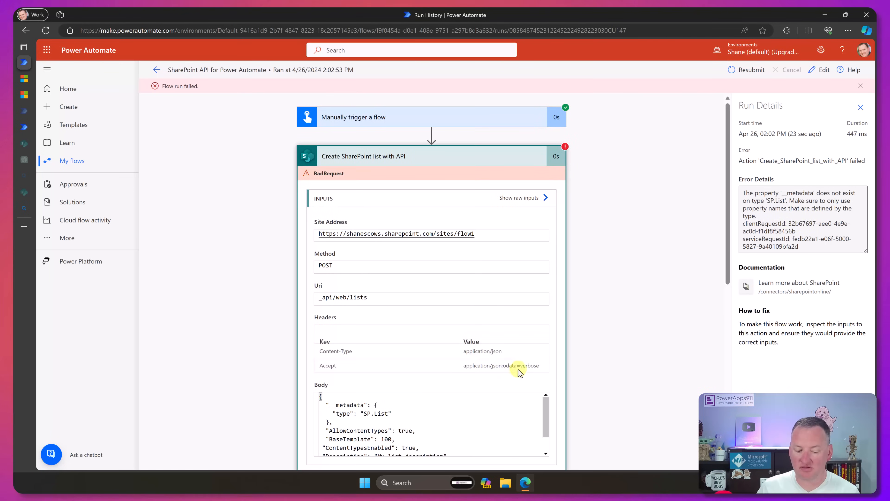
{"action": "left_click", "coordinate": [819, 69]}
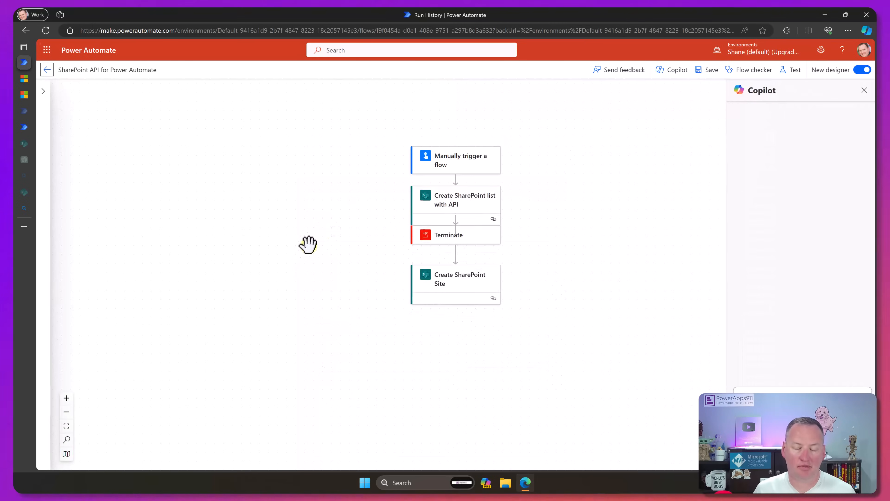
- Compare the headers of the Create SharePoint list with API action with the create-a-list example in the Microsoft Learn REST article
{"action": "left_click", "coordinate": [483, 215]}
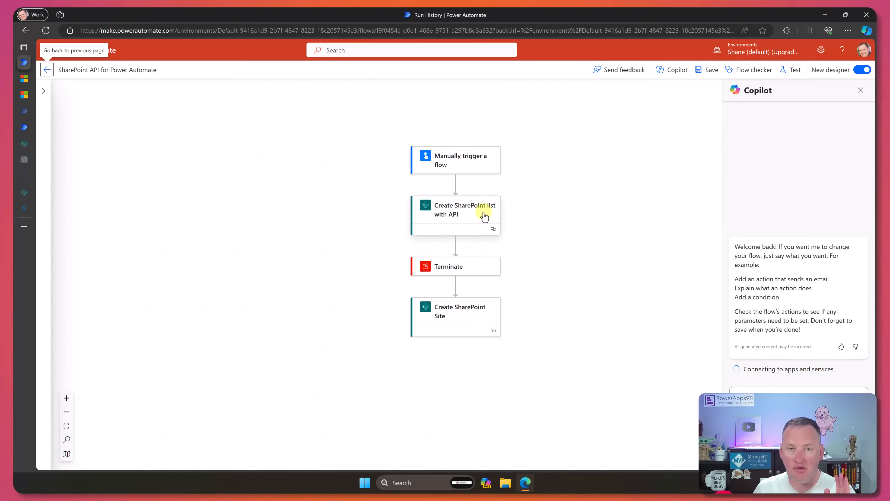
{"action": "left_click", "coordinate": [471, 213]}
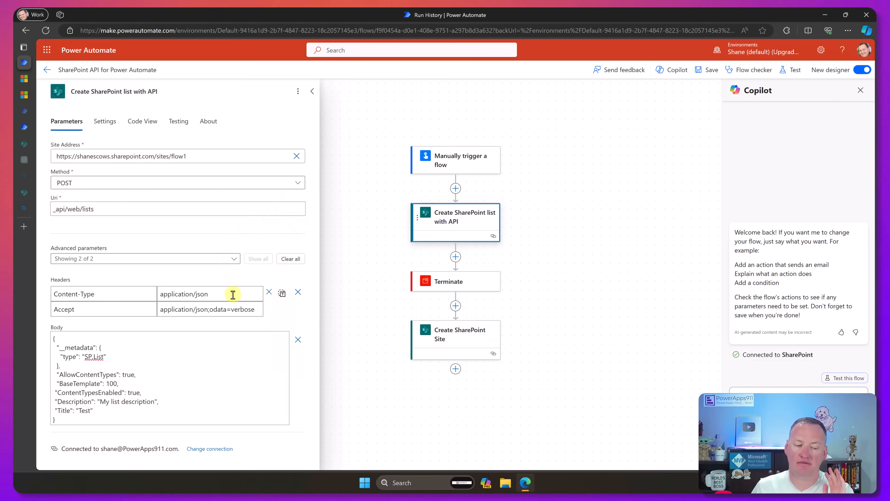
{"action": "left_click", "coordinate": [232, 293]}
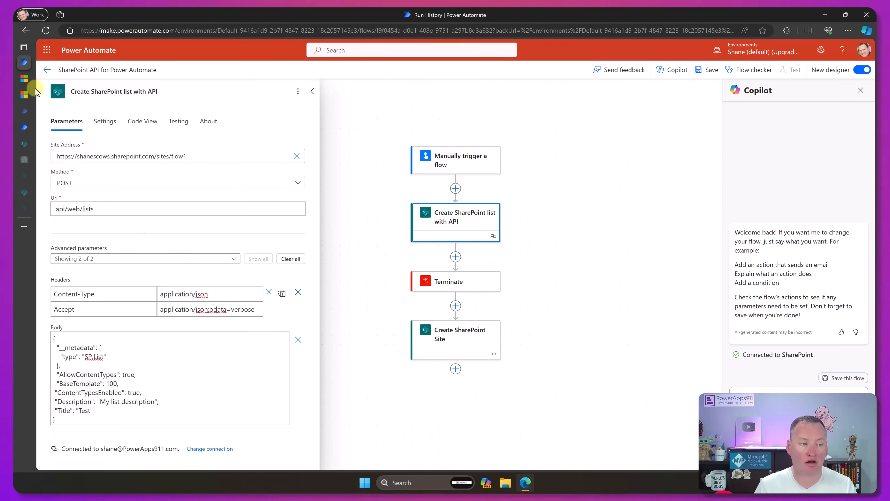
{"action": "left_click", "coordinate": [26, 81]}
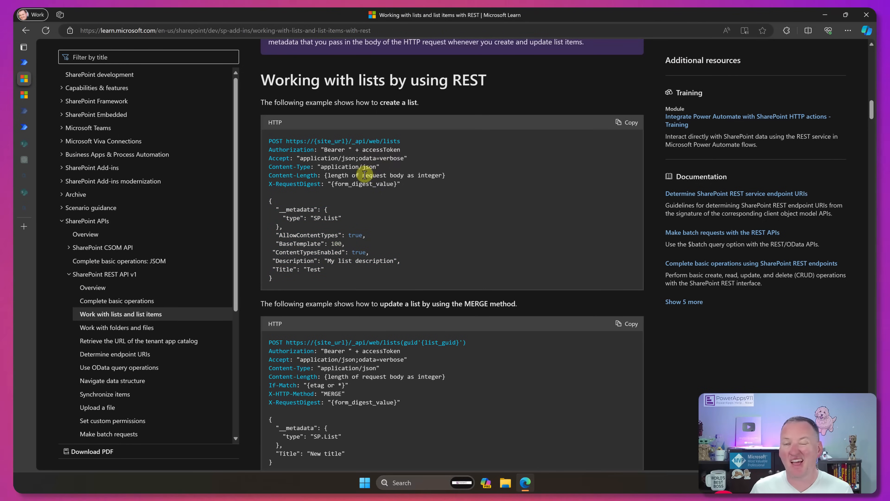
{"action": "left_click", "coordinate": [26, 63]}
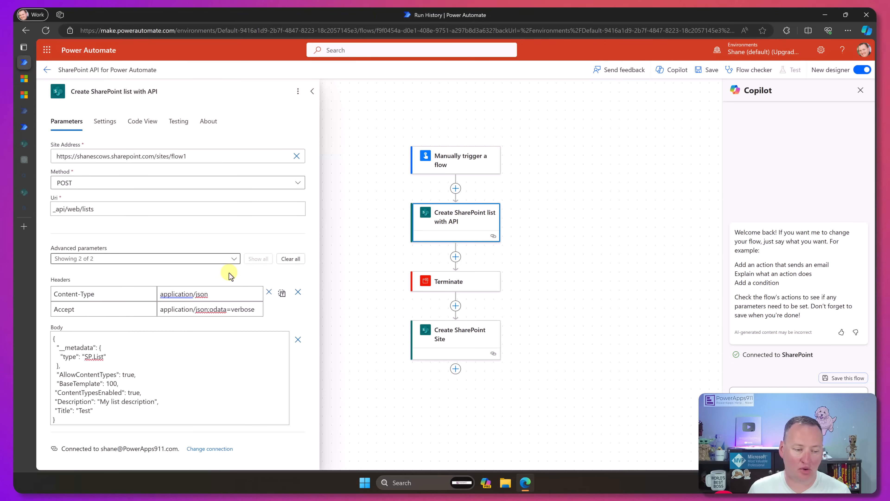
- Copy the Accept header's value into the Content-Type header, setting it to application/json;odata=verbose
{"action": "left_click", "coordinate": [206, 309]}
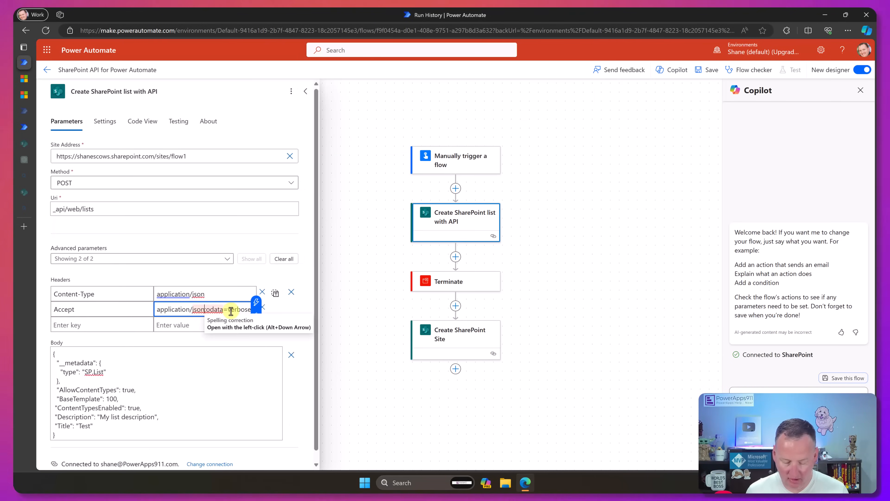
{"action": "key", "text": "shift+End"}
{"action": "key", "text": "ctrl+a"}
{"action": "key", "text": "ctrl+c"}
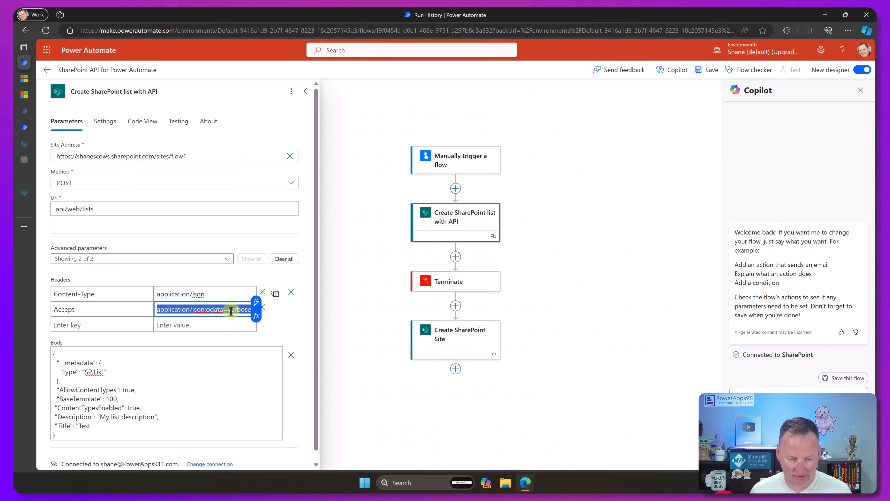
{"action": "left_click", "coordinate": [223, 298]}
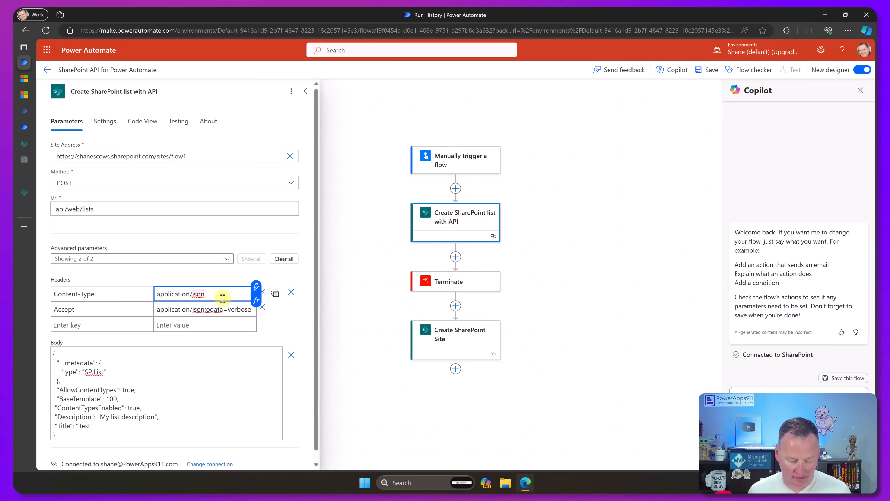
{"action": "key", "text": "ctrl+a"}
{"action": "key", "text": "ctrl+v"}
{"action": "left_click", "coordinate": [275, 327]}
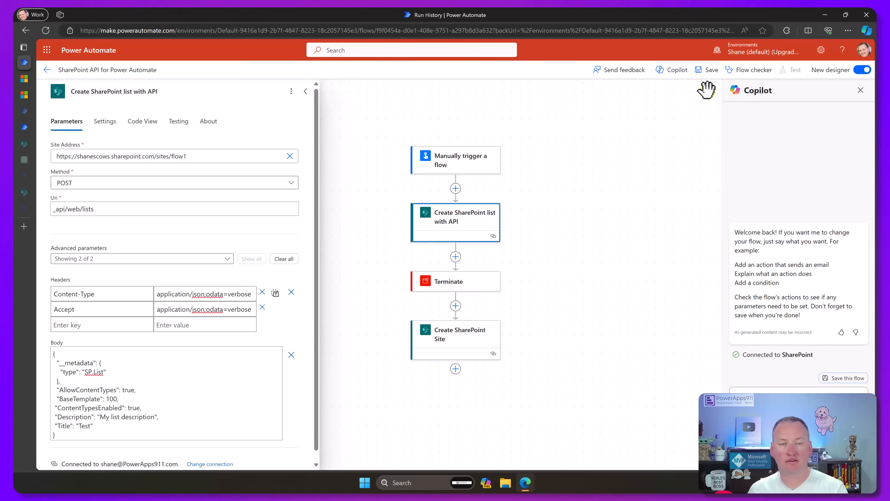
- Save the flow and test it automatically with a recently used trigger, reusing the most recent run
{"action": "left_click", "coordinate": [711, 70]}
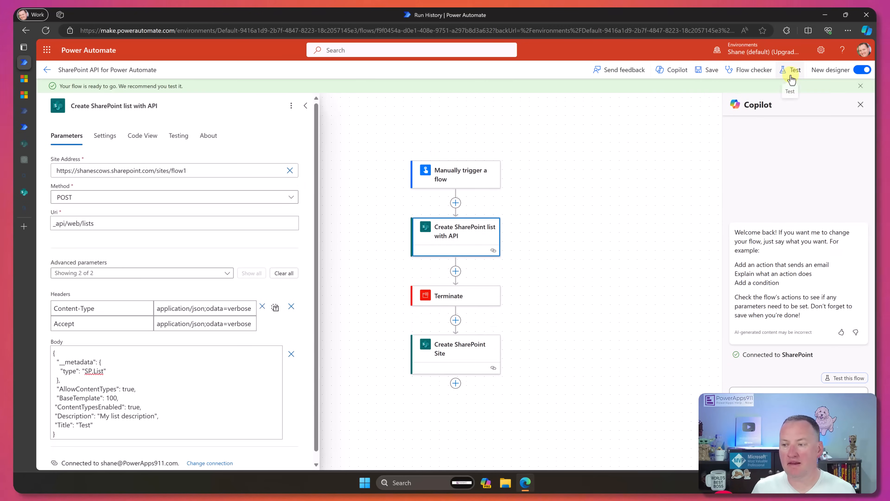
{"action": "left_click", "coordinate": [793, 70]}
{"action": "left_click", "coordinate": [721, 140]}
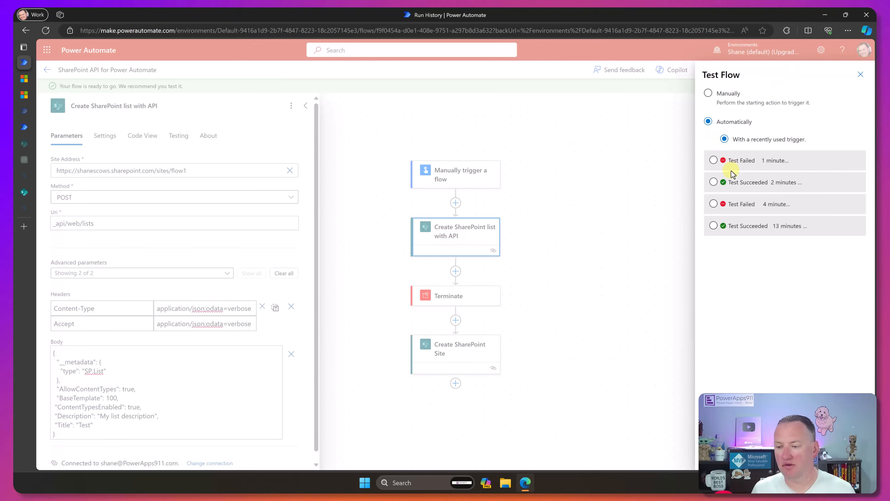
{"action": "left_click", "coordinate": [716, 160]}
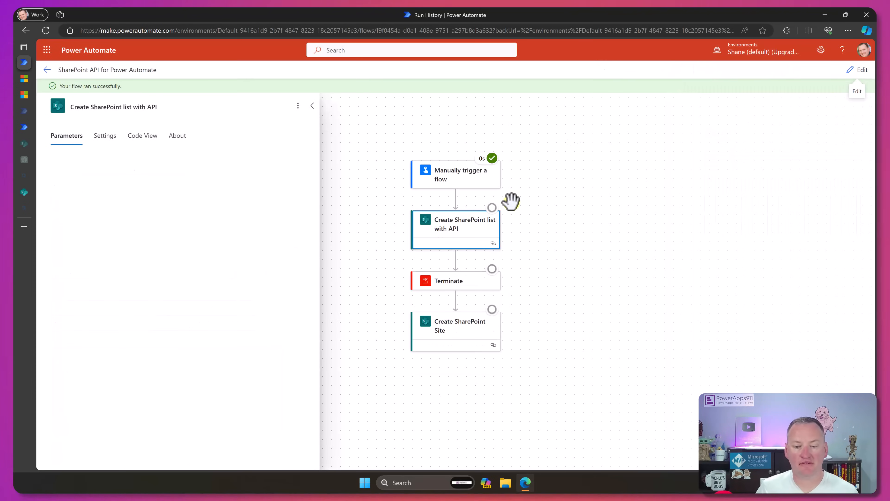
- Refresh the Site Contents page of My Flow Site and open the Test list
{"action": "mouse_move", "coordinate": [493, 209]}
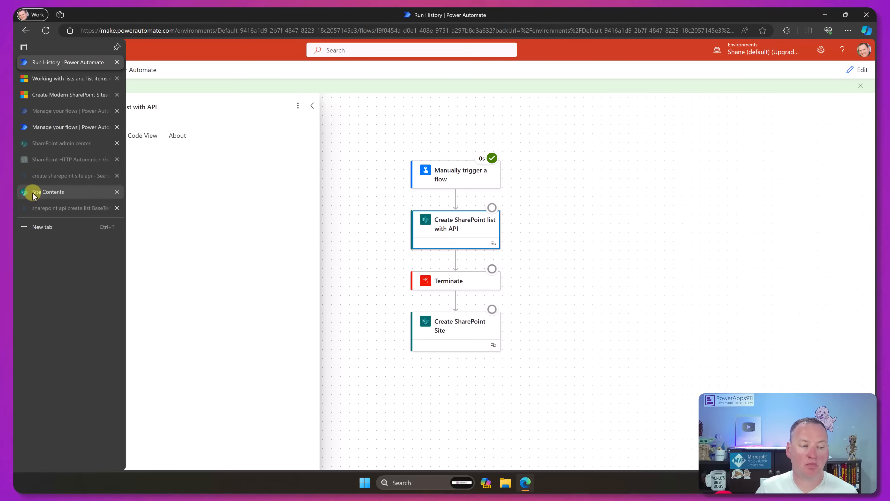
{"action": "left_click", "coordinate": [33, 192]}
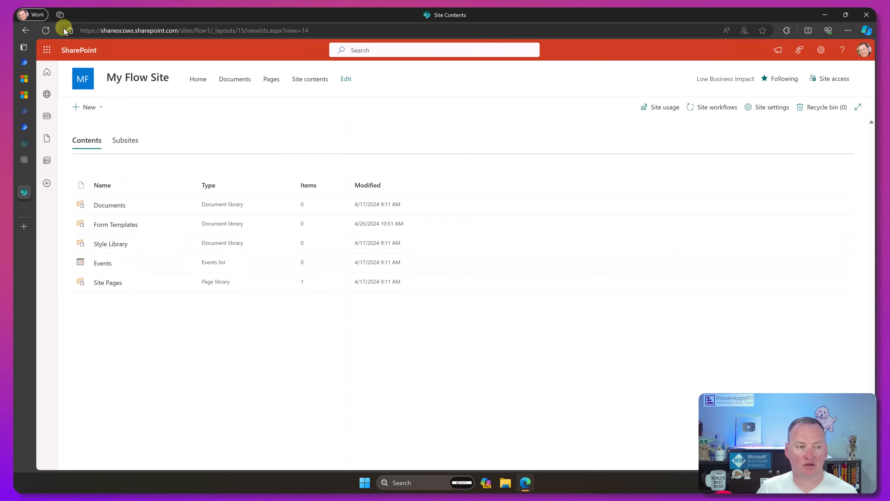
{"action": "left_click", "coordinate": [47, 29]}
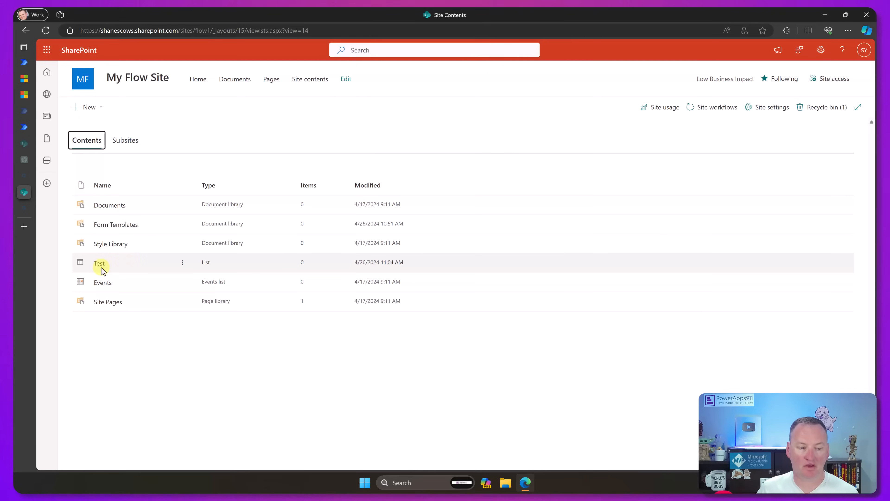
{"action": "left_click", "coordinate": [99, 264]}
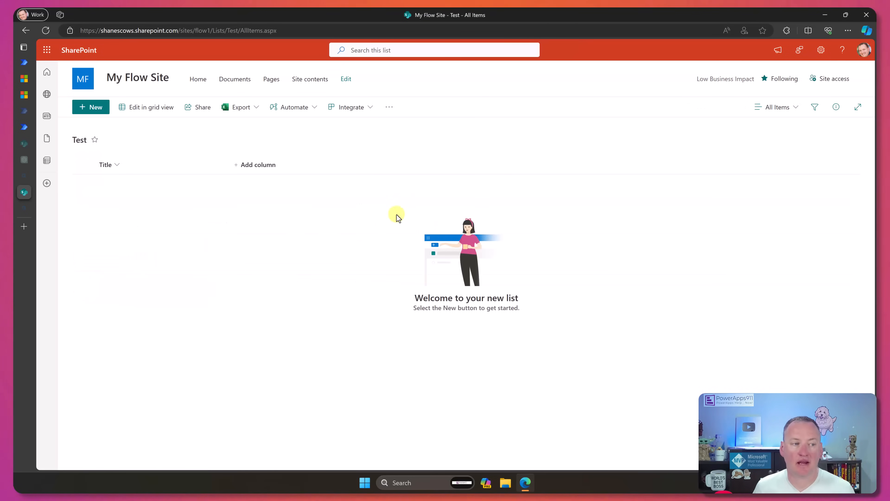
- Return to Power Automate, reopen the flow for editing, and move Create SharePoint list with API below Create SharePoint Site
{"action": "left_click", "coordinate": [24, 63]}
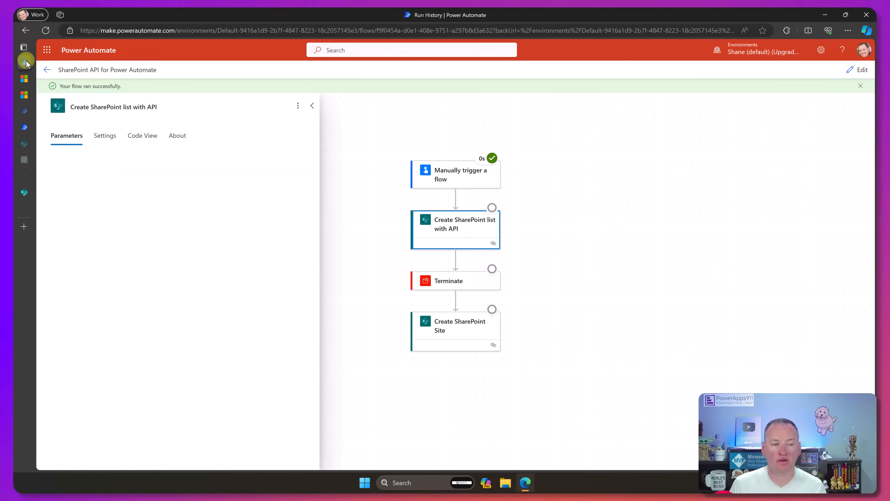
{"action": "left_click", "coordinate": [857, 70]}
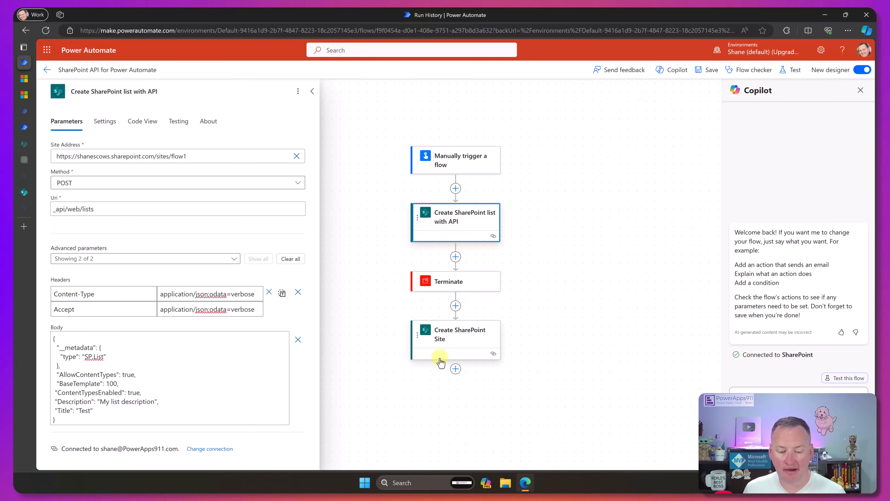
{"action": "left_click_drag", "start_coordinate": [425, 243], "coordinate": [455, 368]}
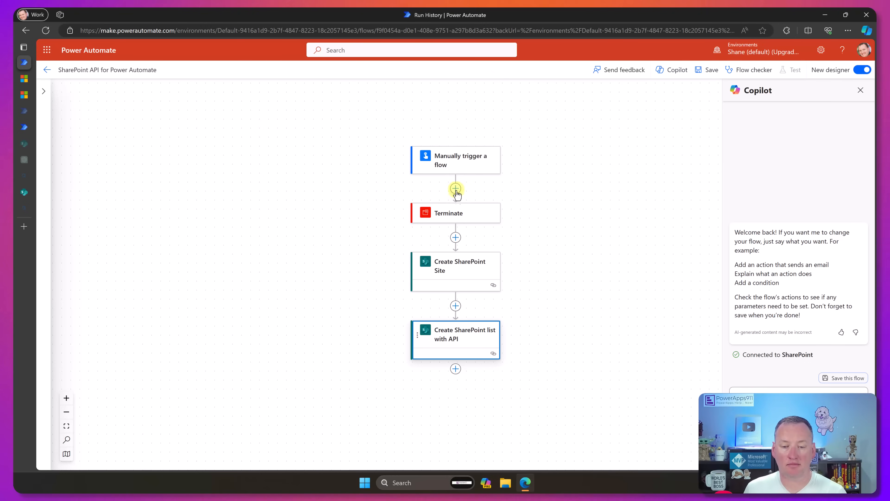
- Search the actions for "sharepoint http" and add Send an HTTP request to SharePoint between the manual trigger and Terminate
{"action": "left_click", "coordinate": [455, 188]}
{"action": "left_click", "coordinate": [489, 176]}
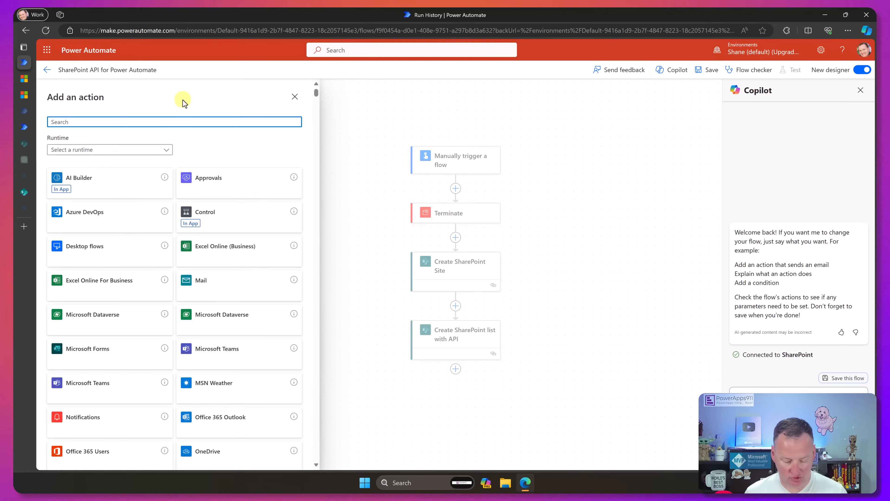
{"action": "type", "text": "sharepoint http"}
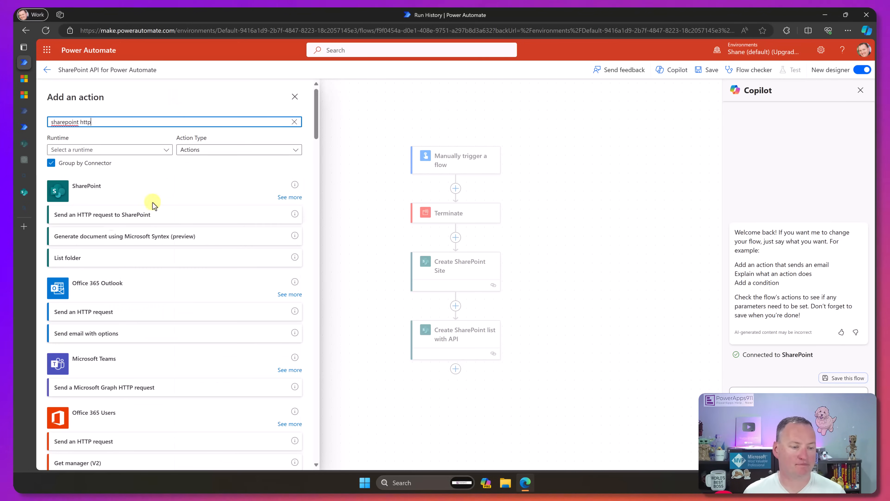
{"action": "left_click", "coordinate": [153, 214]}
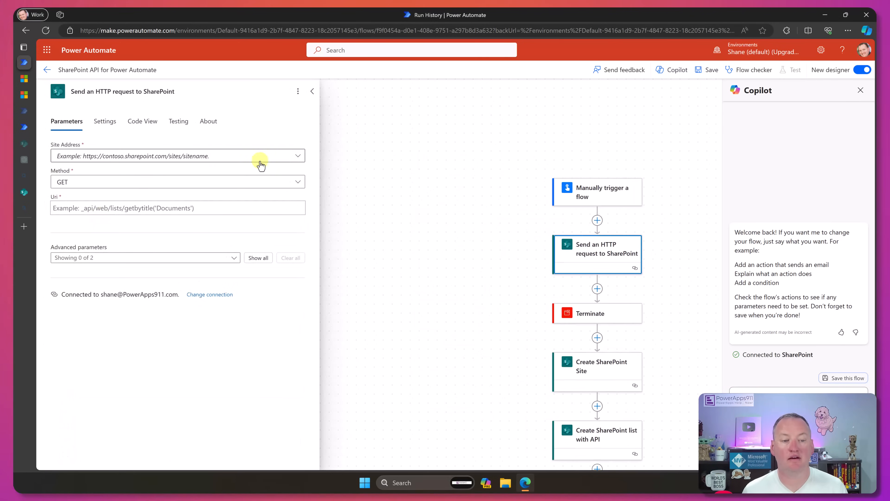
{"action": "left_click", "coordinate": [298, 155]}
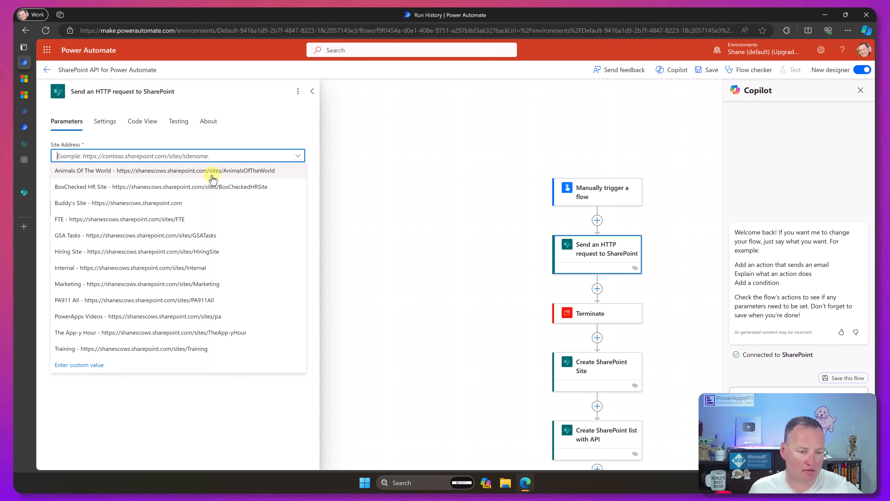
{"action": "left_click", "coordinate": [89, 365]}
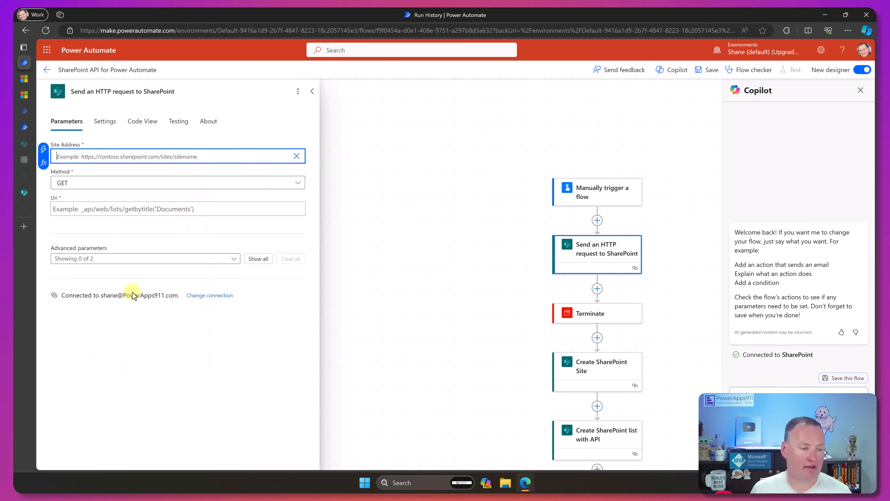
{"action": "key", "text": "super+v"}
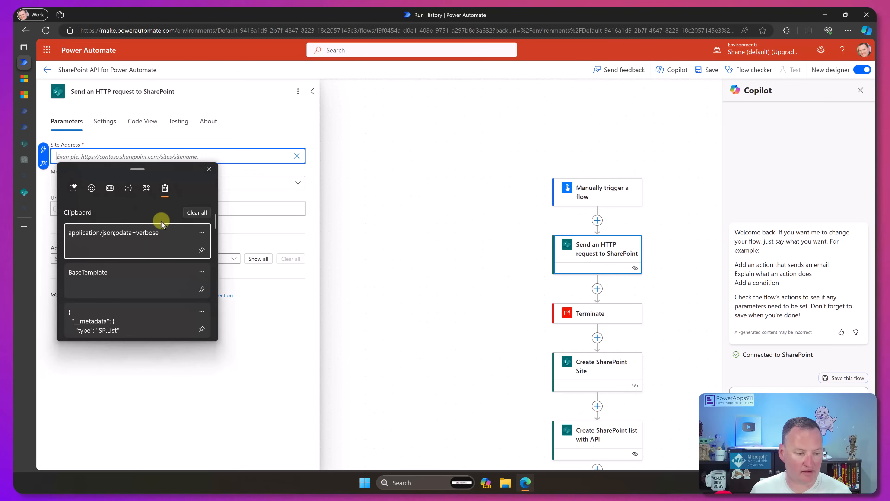
{"action": "scroll", "coordinate": [146, 265], "scroll_direction": "down", "scroll_amount": 3}
{"action": "scroll", "coordinate": [146, 265], "scroll_direction": "down", "scroll_amount": 5}
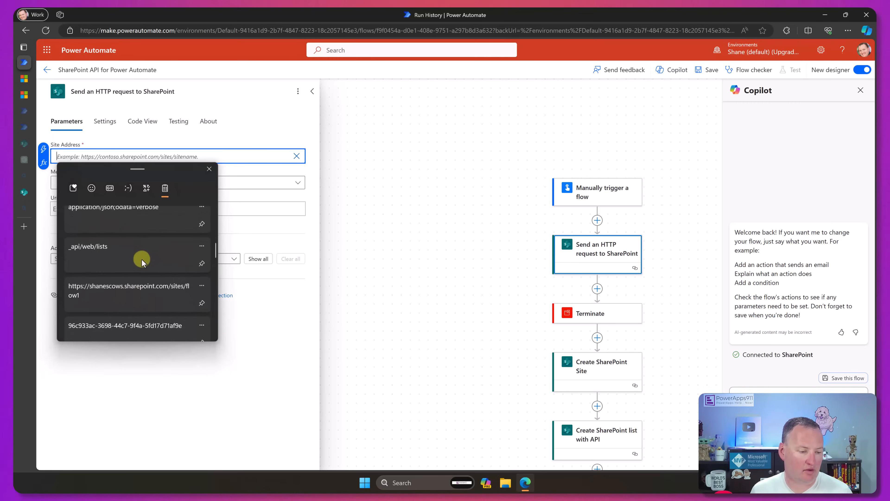
{"action": "left_click", "coordinate": [135, 286]}
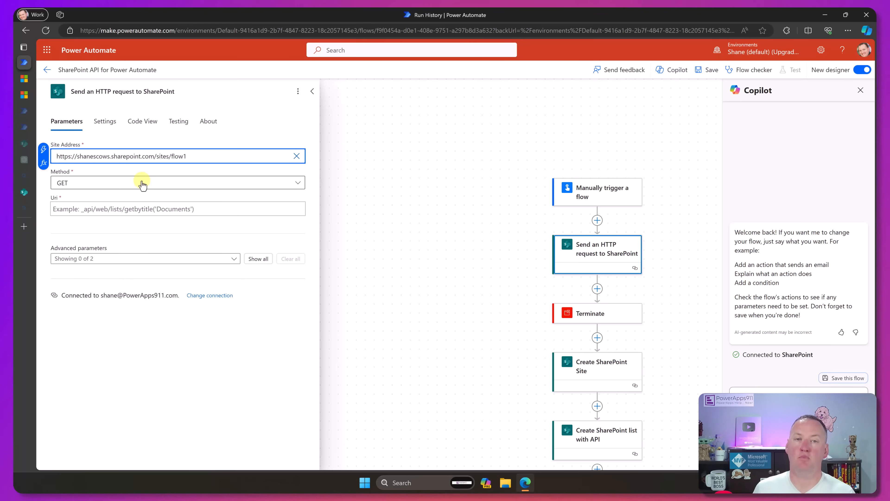
- Search the web for "sharepoint api add column to list" and locate Microsoft Learn's REST example for creating a custom field for a list
{"action": "mouse_move", "coordinate": [25, 224]}
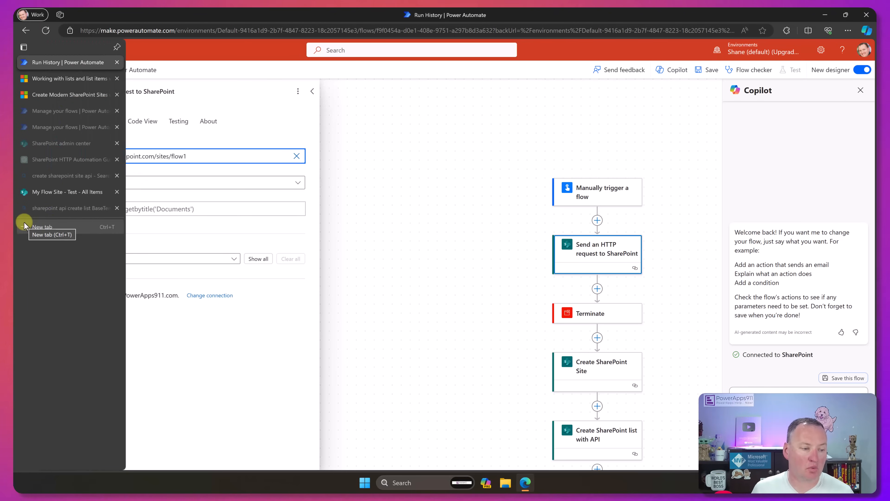
{"action": "left_click", "coordinate": [53, 206]}
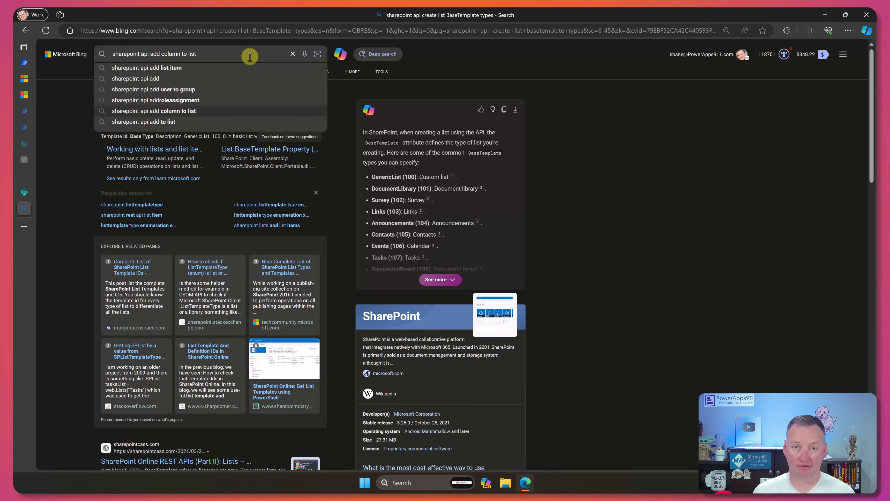
{"action": "key", "text": "Return"}
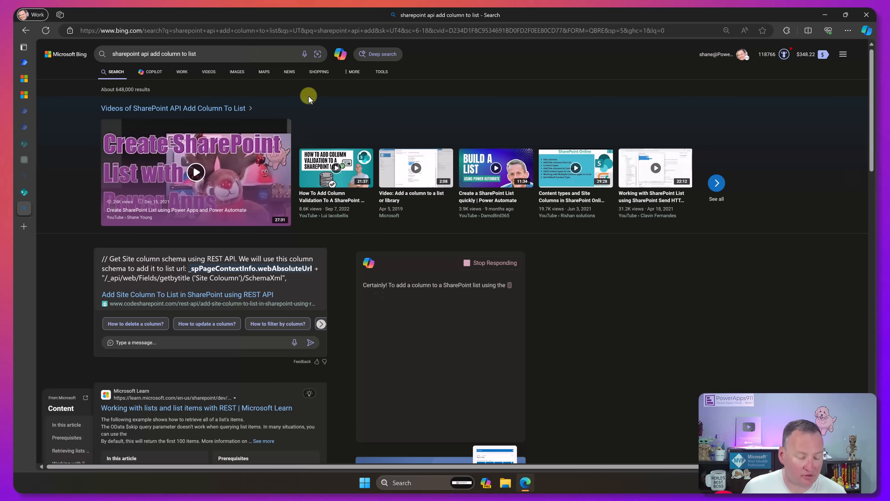
{"action": "scroll", "coordinate": [336, 317], "scroll_direction": "down", "scroll_amount": 3}
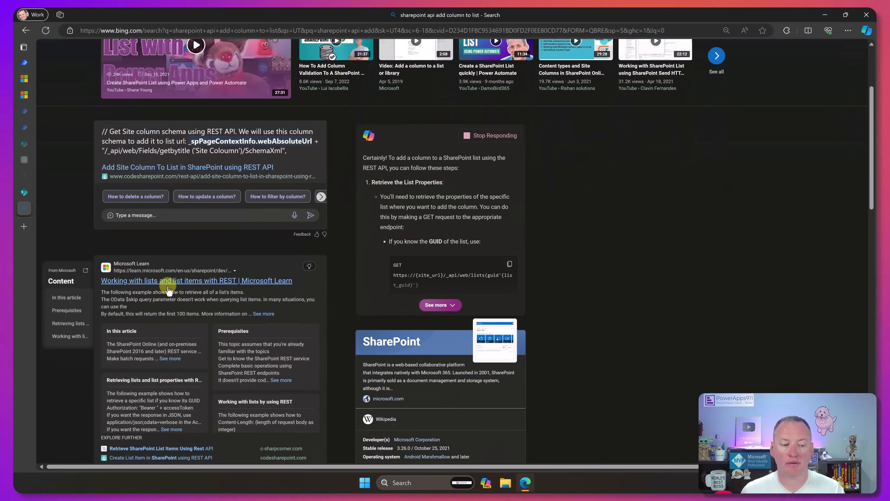
{"action": "left_click", "coordinate": [172, 284]}
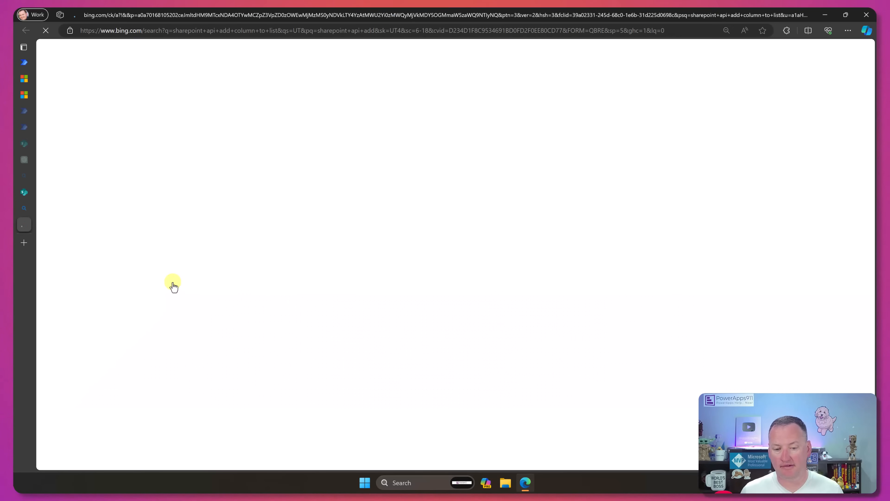
{"action": "scroll", "coordinate": [448, 258], "scroll_direction": "down", "scroll_amount": 15}
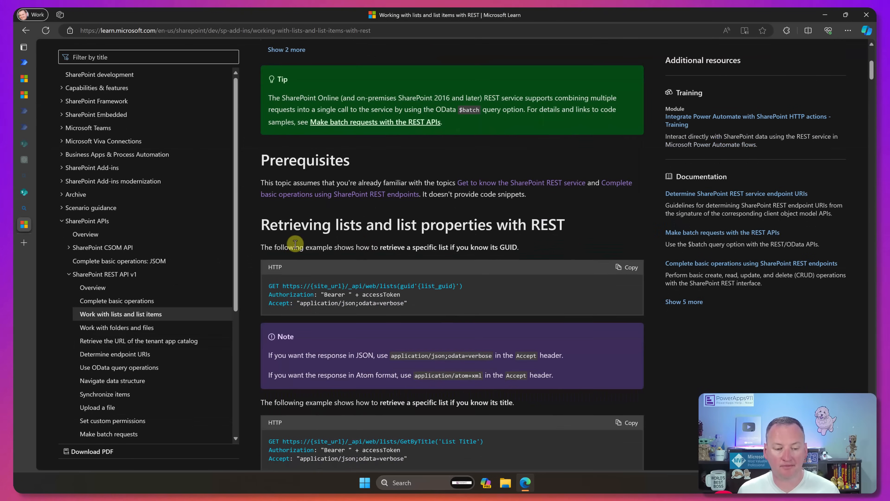
{"action": "scroll", "coordinate": [265, 245], "scroll_direction": "down", "scroll_amount": 10}
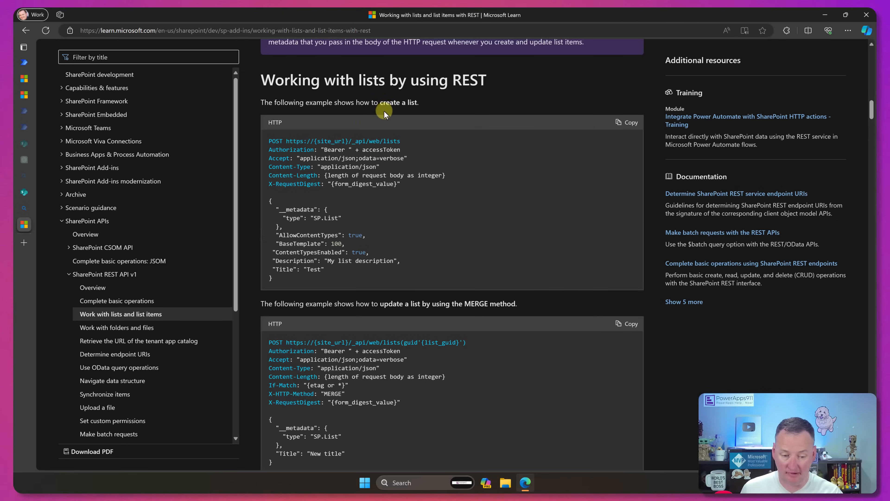
{"action": "scroll", "coordinate": [416, 223], "scroll_direction": "down", "scroll_amount": 8}
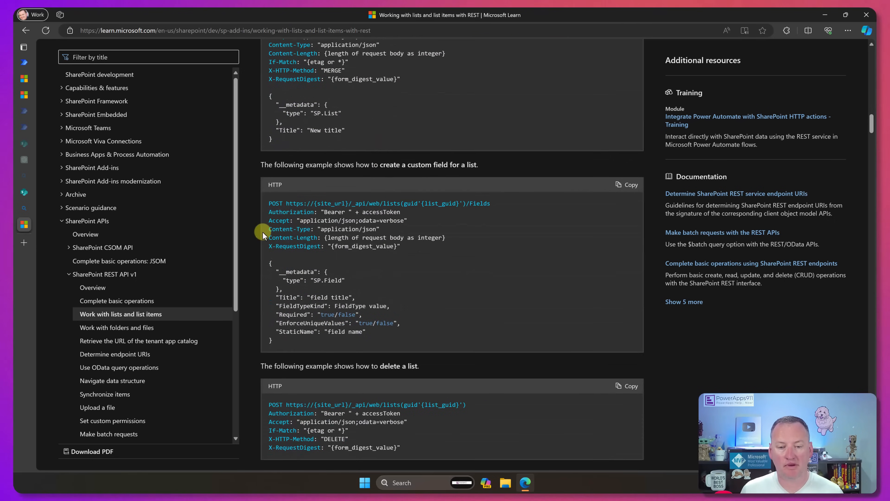
- Set the HTTP request's method to POST and its Uri to _api/web/lists(guid'{list_guid}')/Fields, copied from Microsoft Learn's custom field example
{"action": "scroll", "coordinate": [269, 229], "scroll_direction": "up", "scroll_amount": 4}
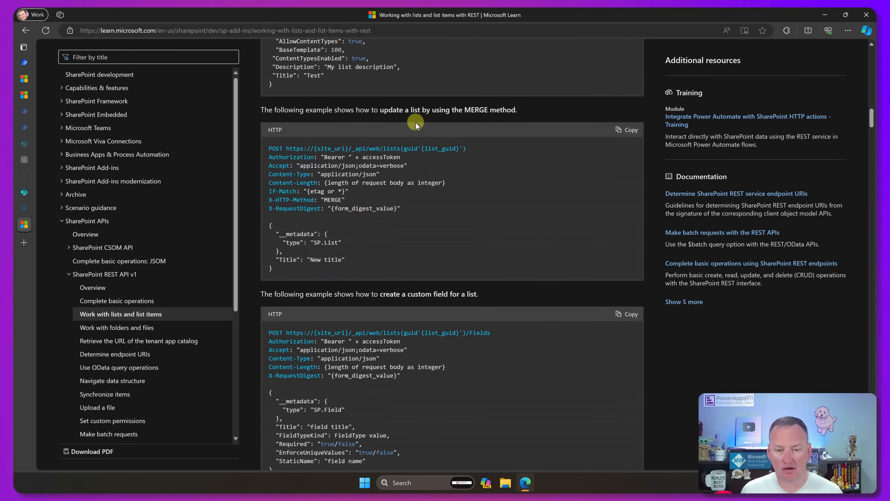
{"action": "scroll", "coordinate": [455, 210], "scroll_direction": "up", "scroll_amount": 2}
{"action": "scroll", "coordinate": [430, 265], "scroll_direction": "down", "scroll_amount": 5}
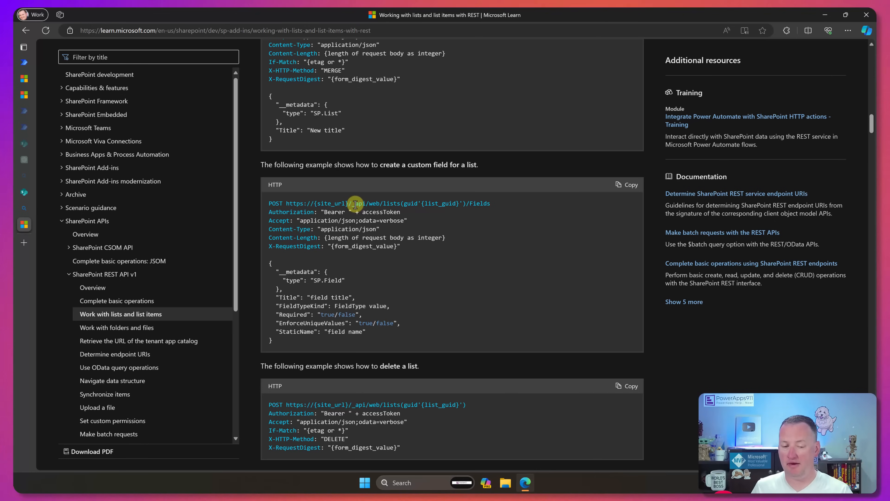
{"action": "left_click_drag", "start_coordinate": [352, 204], "coordinate": [482, 200]}
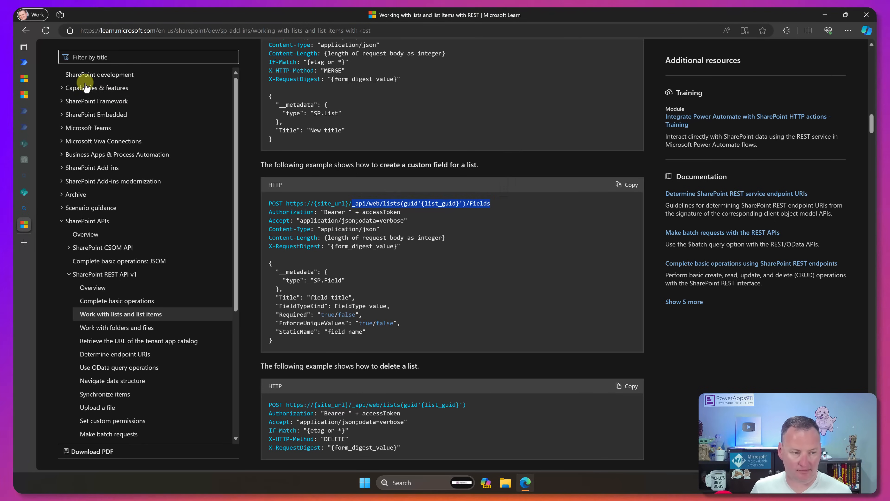
{"action": "left_click", "coordinate": [24, 62]}
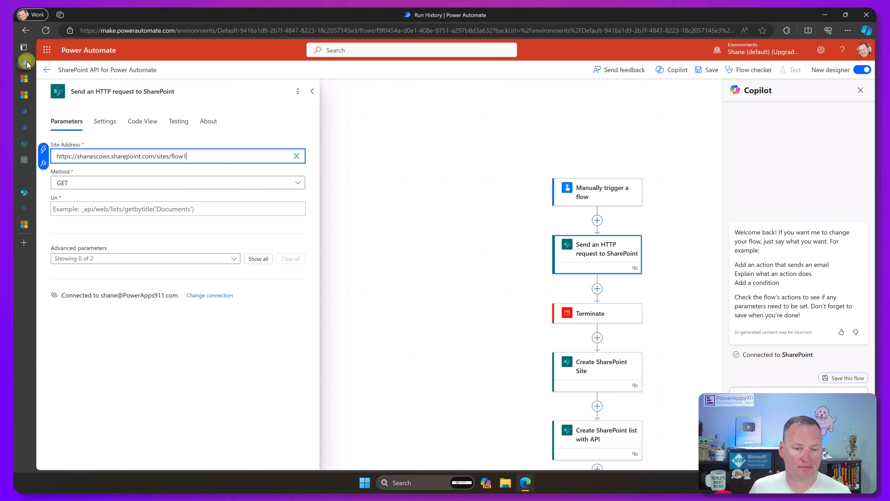
{"action": "left_click", "coordinate": [109, 185]}
{"action": "left_click", "coordinate": [78, 247]}
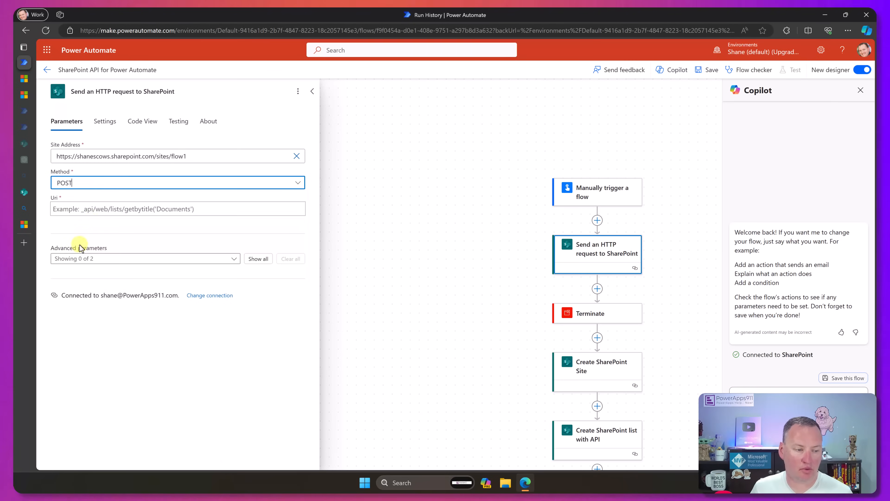
{"action": "left_click", "coordinate": [124, 209]}
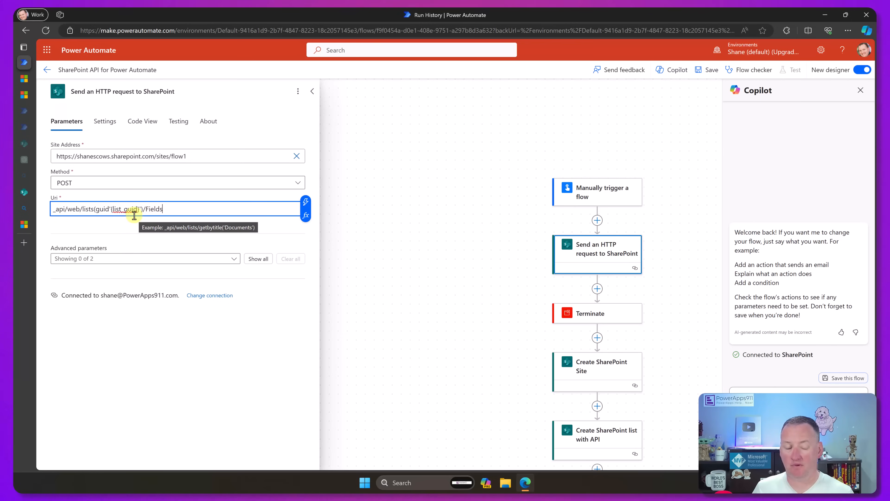
- Locate the Test list's GUID in the web address of its list settings page in SharePoint, and return to the flow
{"action": "left_click", "coordinate": [24, 192]}
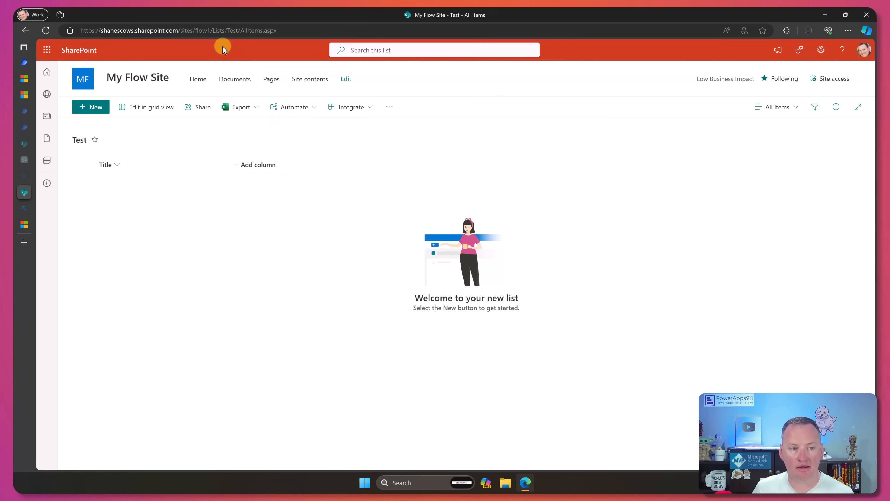
{"action": "left_click", "coordinate": [821, 51]}
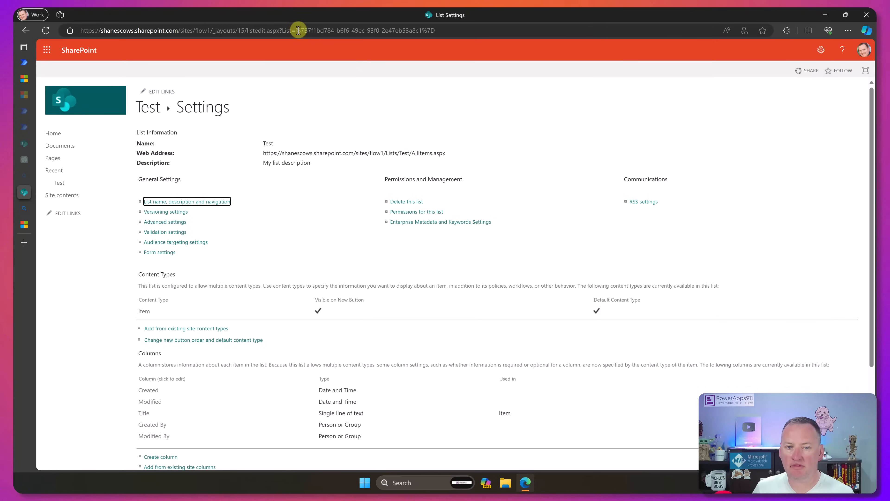
{"action": "left_click", "coordinate": [312, 30]}
{"action": "left_click_drag", "start_coordinate": [312, 30], "coordinate": [422, 30]}
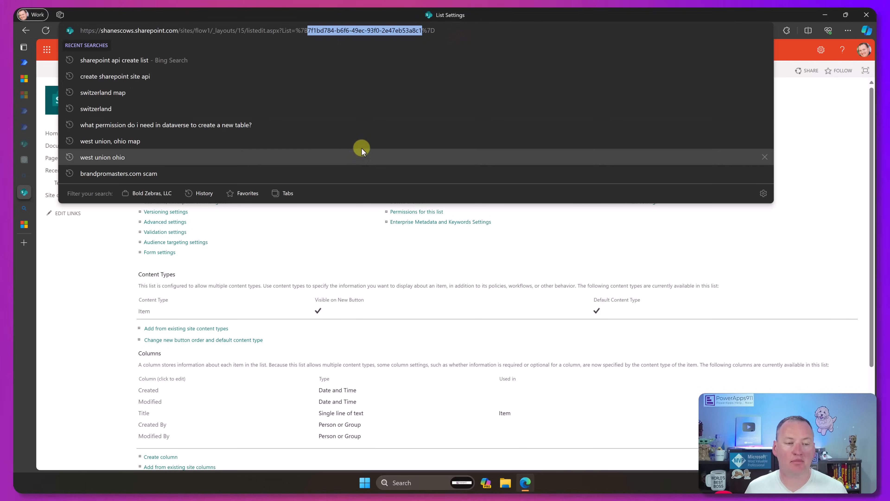
{"action": "left_click", "coordinate": [79, 268]}
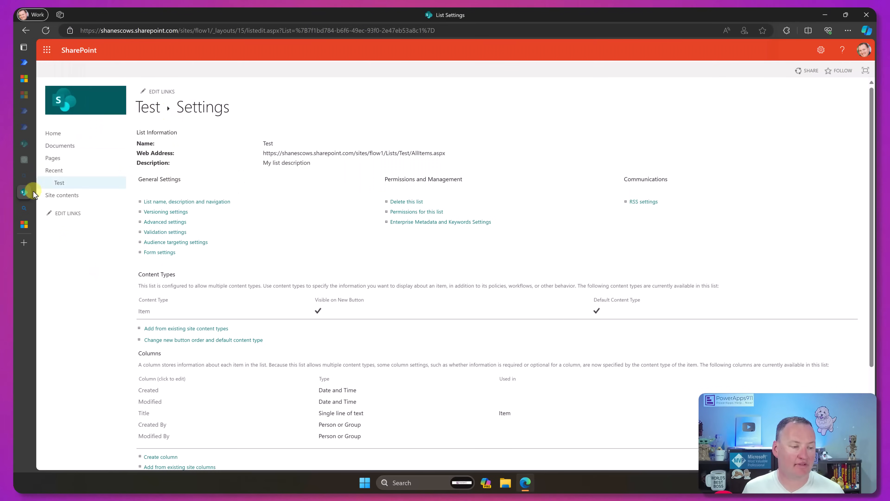
{"action": "left_click", "coordinate": [29, 62]}
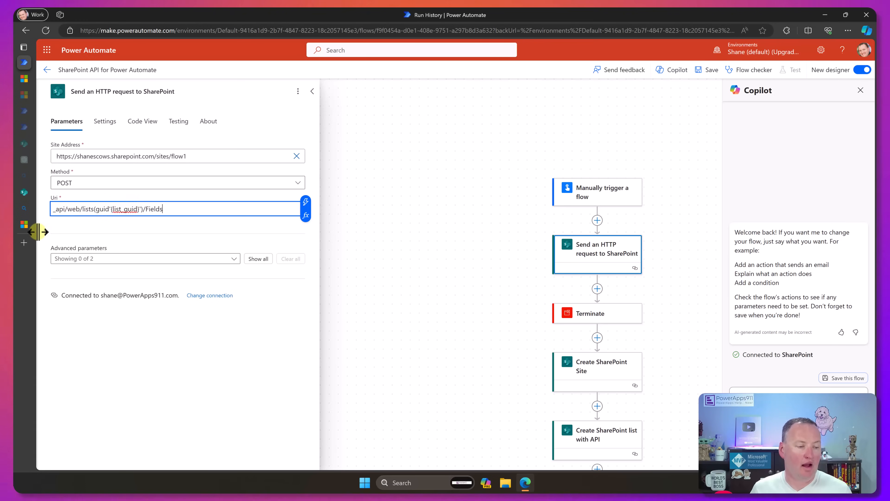
- Ask ChatGPT how to get a list by title with the SharePoint REST API to create a column, and copy getbytitle('{list_title}') from its answer
{"action": "mouse_move", "coordinate": [27, 160]}
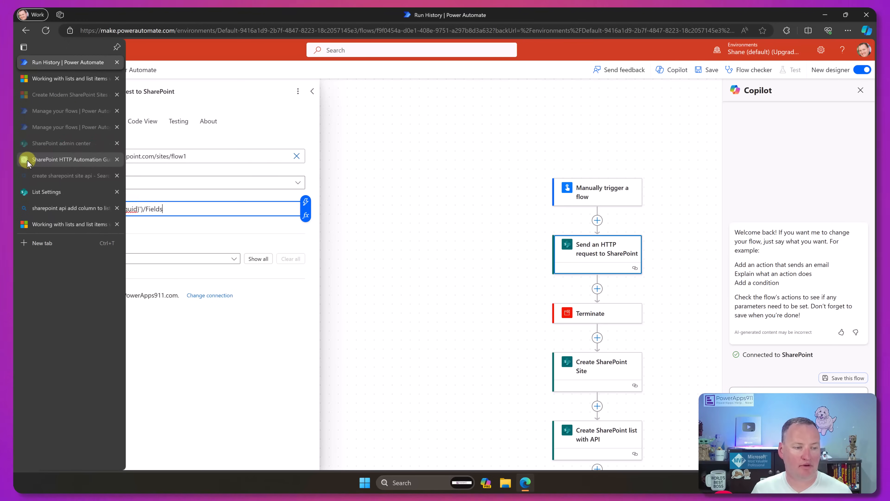
{"action": "left_click", "coordinate": [27, 160]}
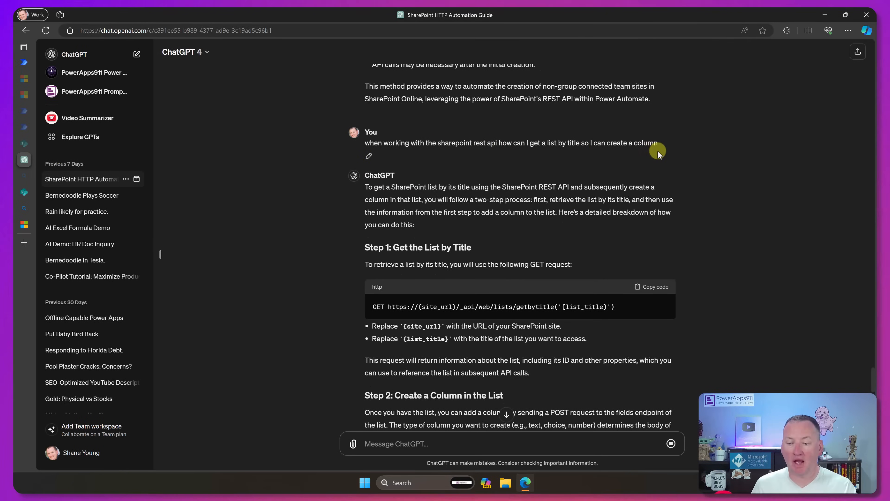
{"action": "scroll", "coordinate": [673, 151], "scroll_direction": "down", "scroll_amount": 3}
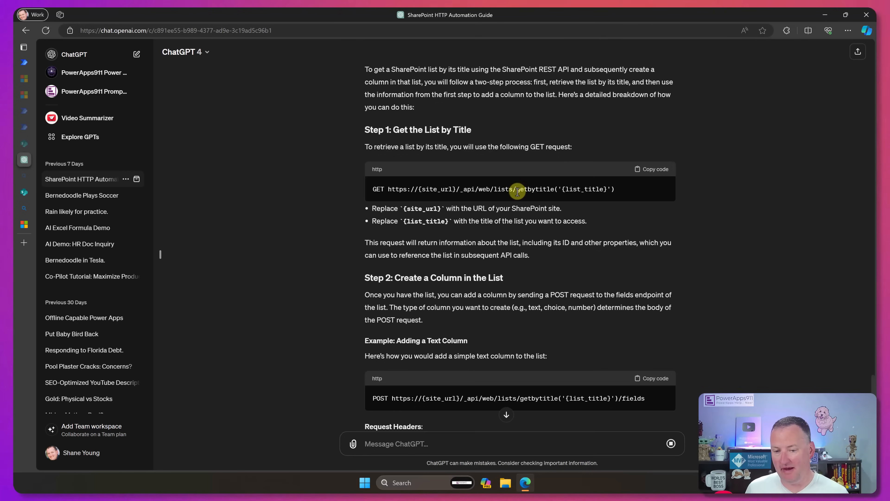
{"action": "left_click_drag", "start_coordinate": [517, 190], "coordinate": [616, 188]}
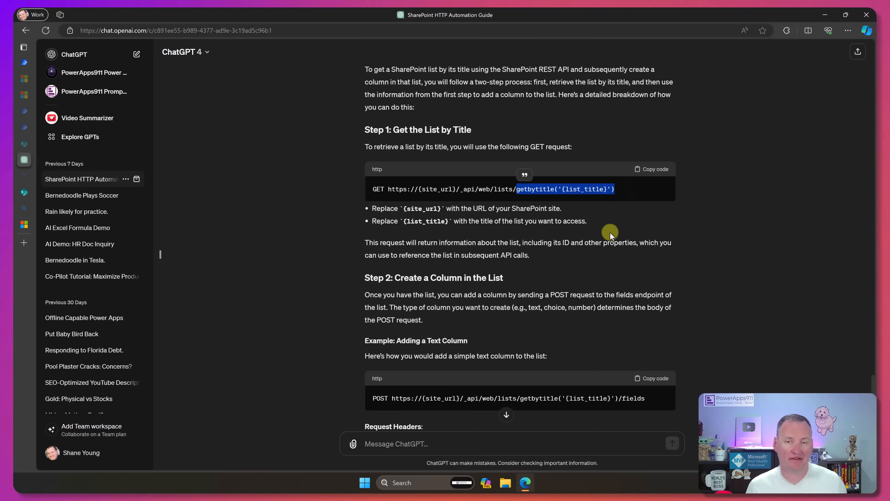
{"action": "scroll", "coordinate": [610, 233], "scroll_direction": "down", "scroll_amount": 4}
{"action": "scroll", "coordinate": [579, 228], "scroll_direction": "down", "scroll_amount": 1}
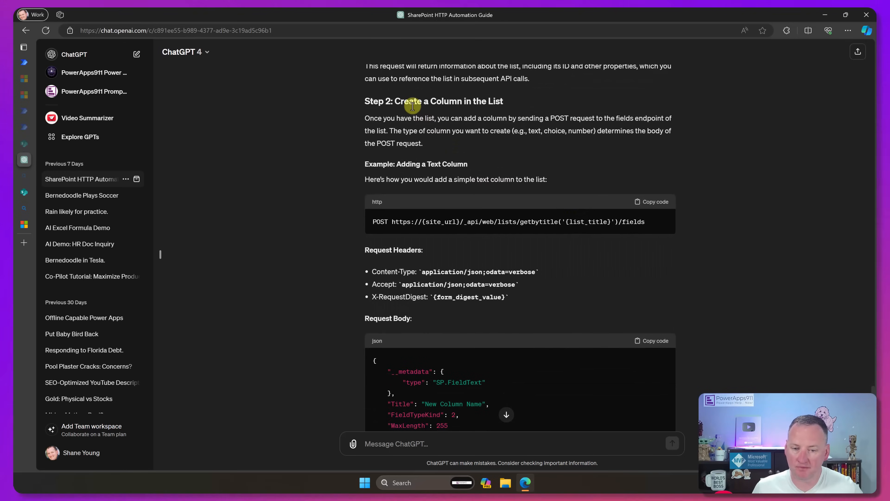
{"action": "scroll", "coordinate": [454, 137], "scroll_direction": "down", "scroll_amount": 2}
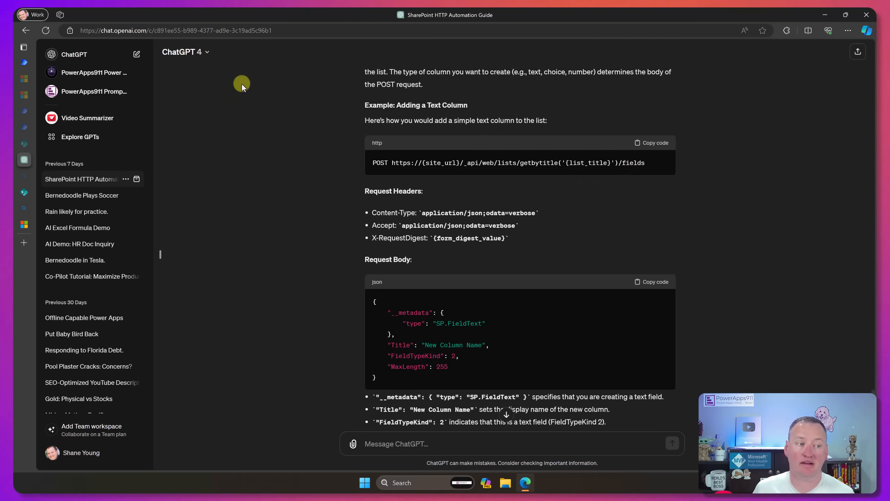
- Return to the flow and change the HTTP request's Uri to _api/web/getbytitle('Test')/Fields
{"action": "left_click", "coordinate": [24, 60]}
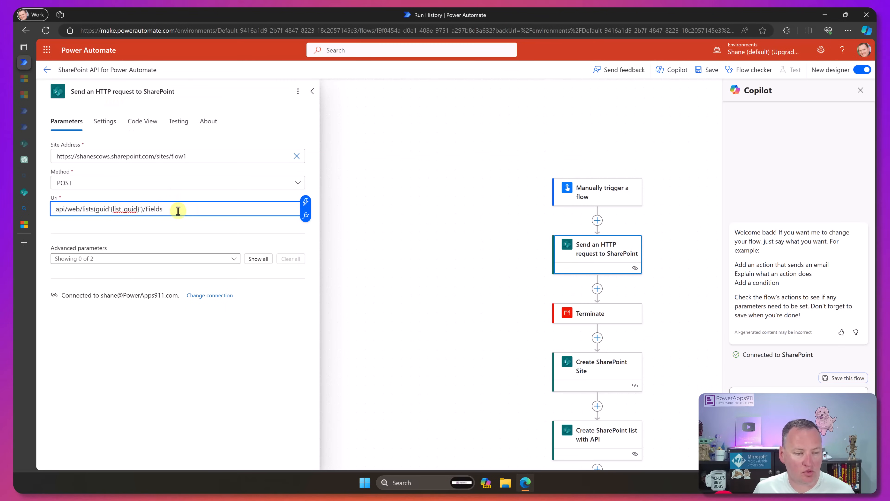
{"action": "left_click", "coordinate": [82, 209]}
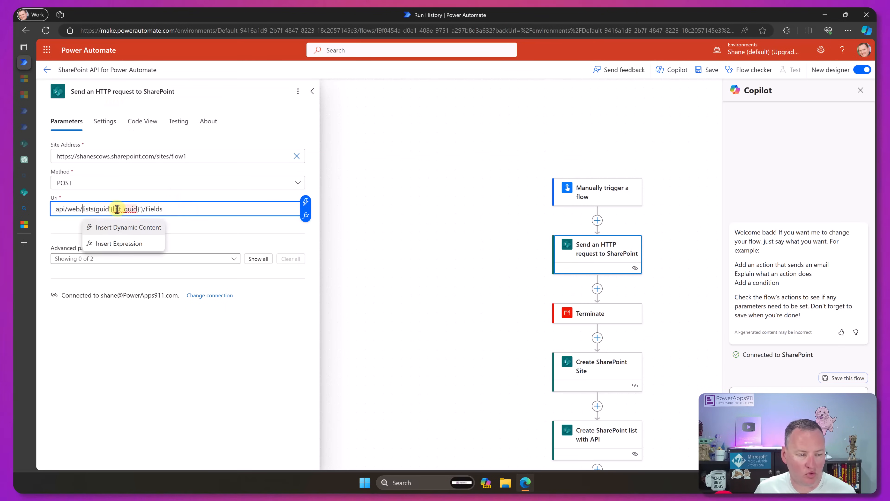
{"action": "key", "text": "ctrl+a"}
{"action": "type", "text": "_api/web/getbytitle('{list_title}')/Fields"}
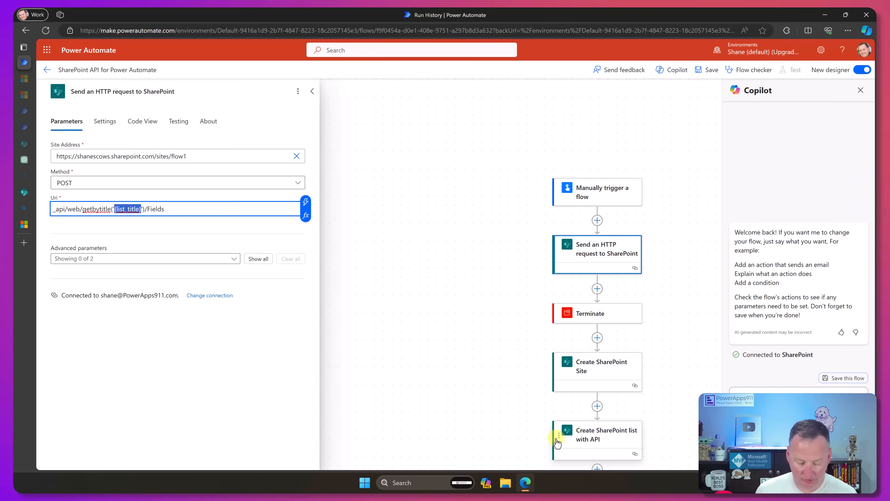
{"action": "type", "text": "est"}
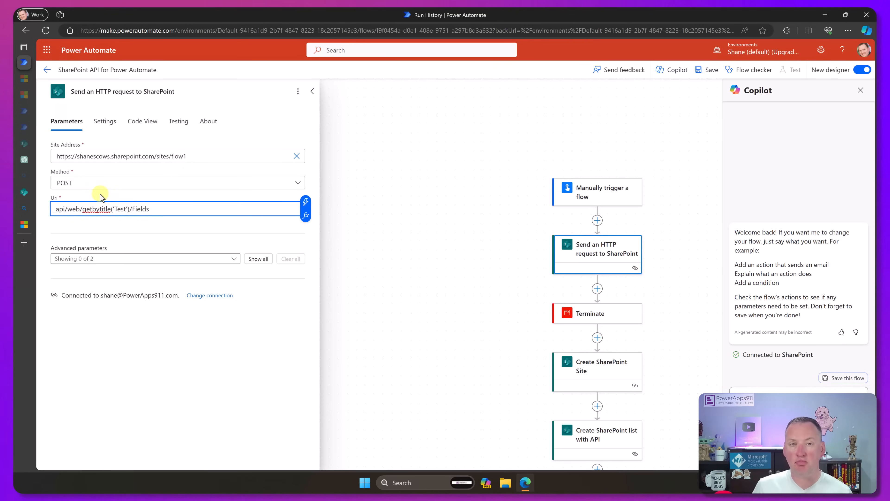
{"action": "left_click", "coordinate": [126, 209]}
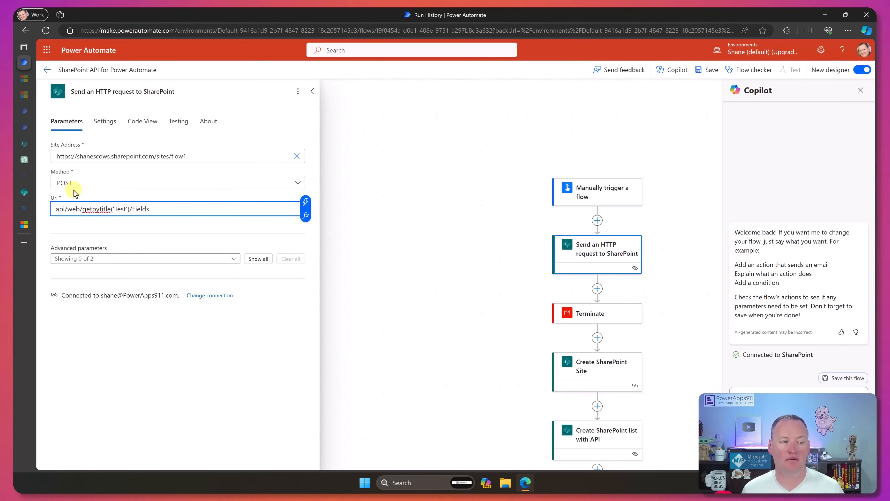
- Copy the header names Accept and Content-Type and the value application/json;odata=verbose from Microsoft Learn's custom field example
{"action": "left_click", "coordinate": [24, 224]}
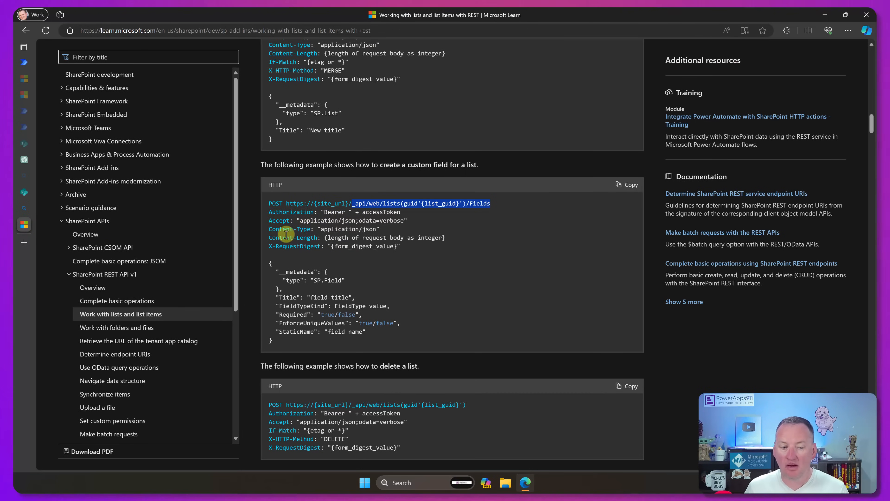
{"action": "left_click", "coordinate": [279, 221]}
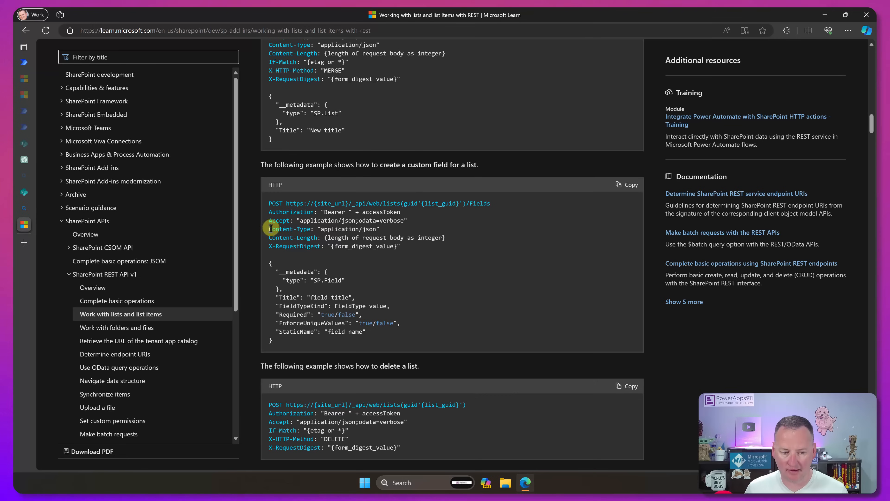
{"action": "left_click_drag", "start_coordinate": [269, 228], "coordinate": [308, 230]}
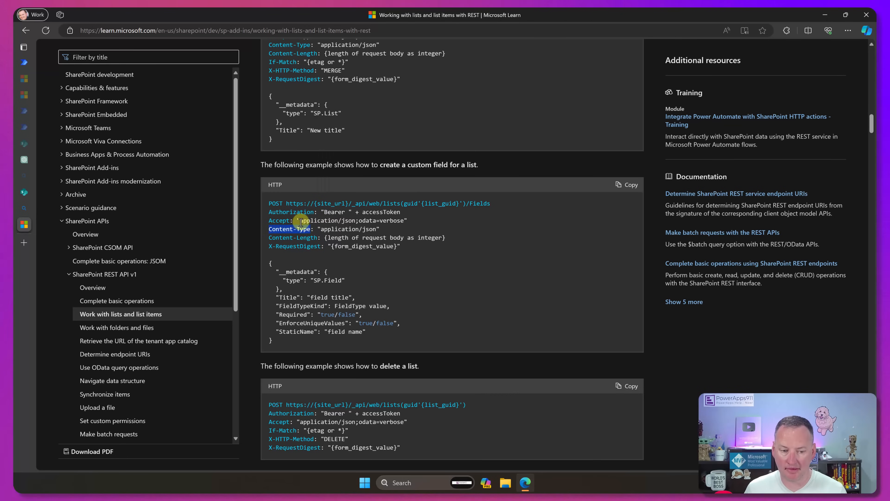
{"action": "left_click_drag", "start_coordinate": [300, 221], "coordinate": [404, 221]}
{"action": "key", "text": "ctrl+c"}
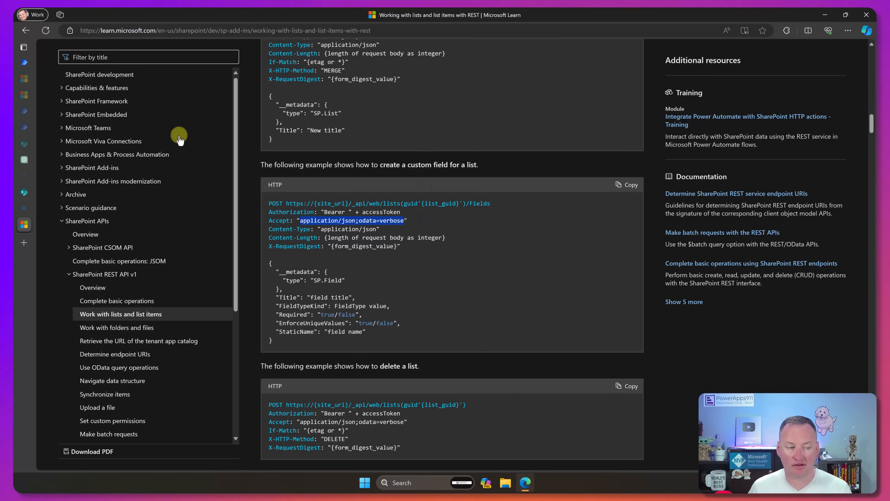
- Return to the flow, show all advanced parameters of the HTTP request, and enter application/json;odata=verbose as the value of two headers
{"action": "left_click", "coordinate": [23, 62]}
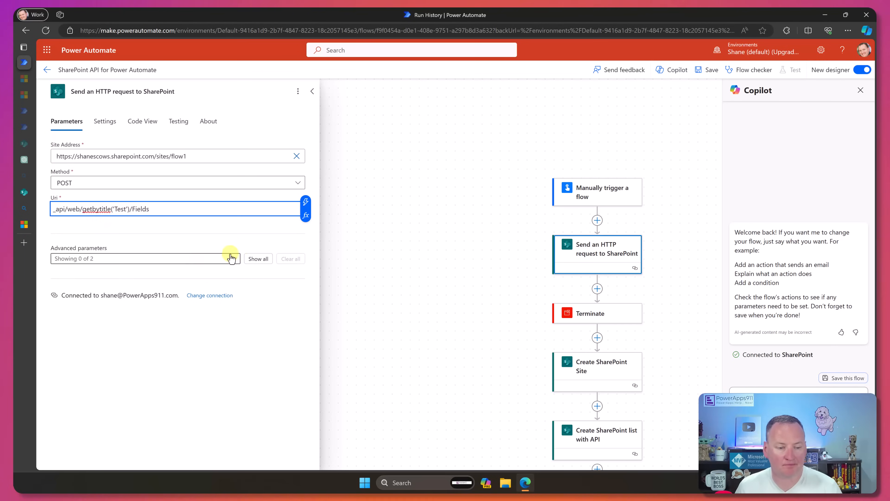
{"action": "left_click", "coordinate": [255, 259]}
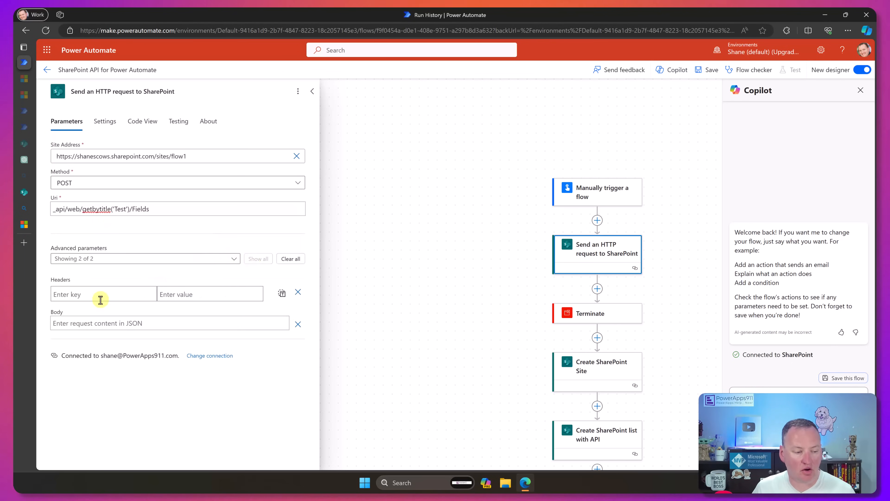
{"action": "left_click", "coordinate": [109, 294]}
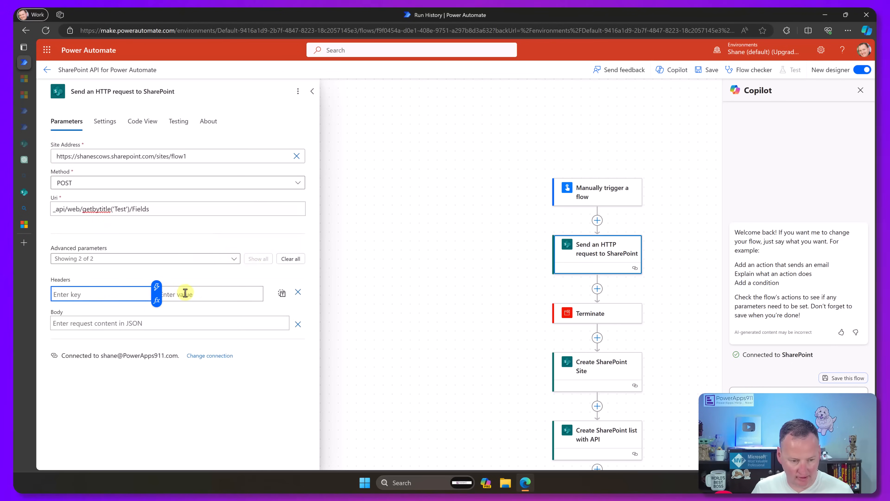
{"action": "left_click", "coordinate": [192, 294]}
{"action": "key", "text": "ctrl+v"}
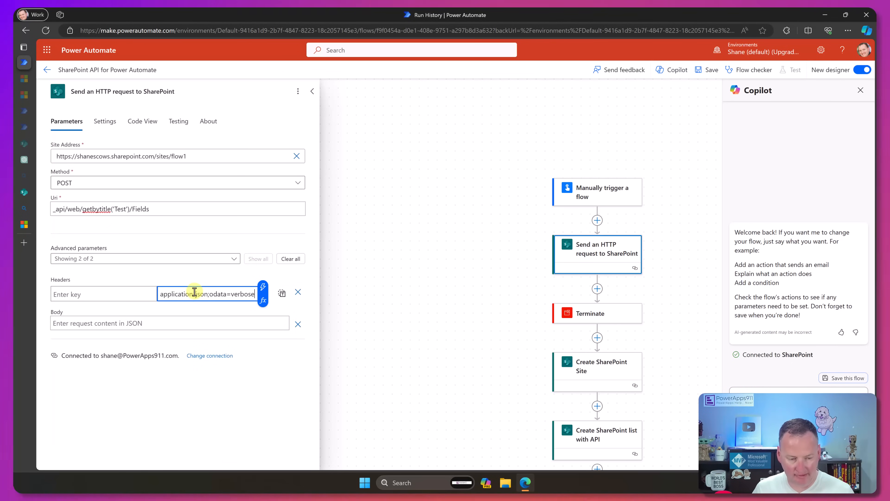
{"action": "left_click", "coordinate": [128, 294]}
{"action": "left_click", "coordinate": [223, 306]}
- Fill in the two header keys as Accept and Content-Type from the clipboard history
{"action": "left_click", "coordinate": [117, 295]}
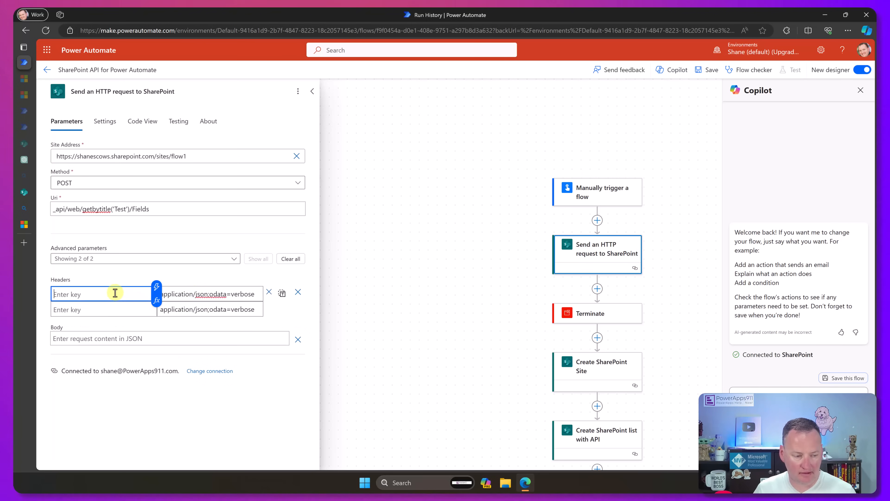
{"action": "key", "text": "super+v"}
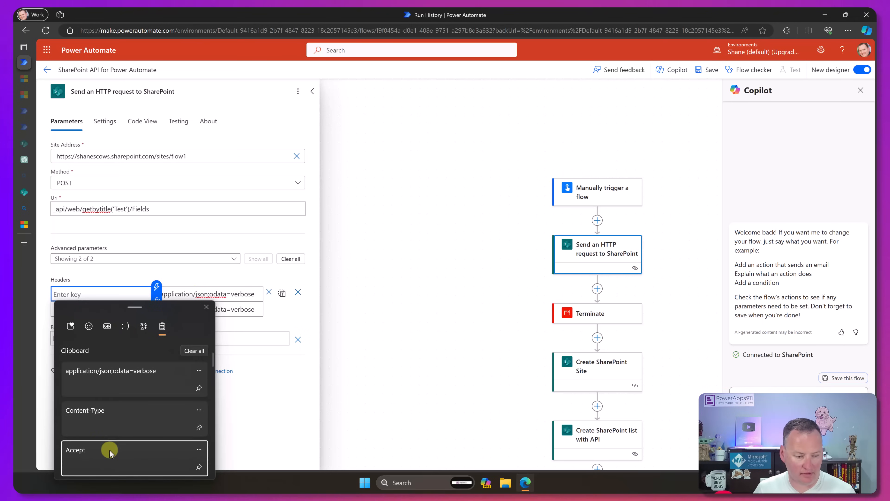
{"action": "left_click", "coordinate": [109, 449]}
{"action": "left_click", "coordinate": [80, 309]}
{"action": "key", "text": "super+v"}
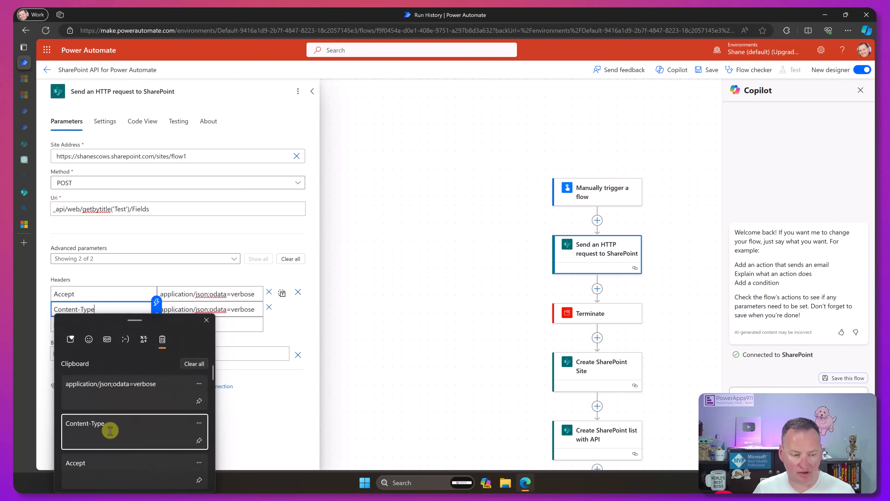
{"action": "left_click", "coordinate": [109, 432]}
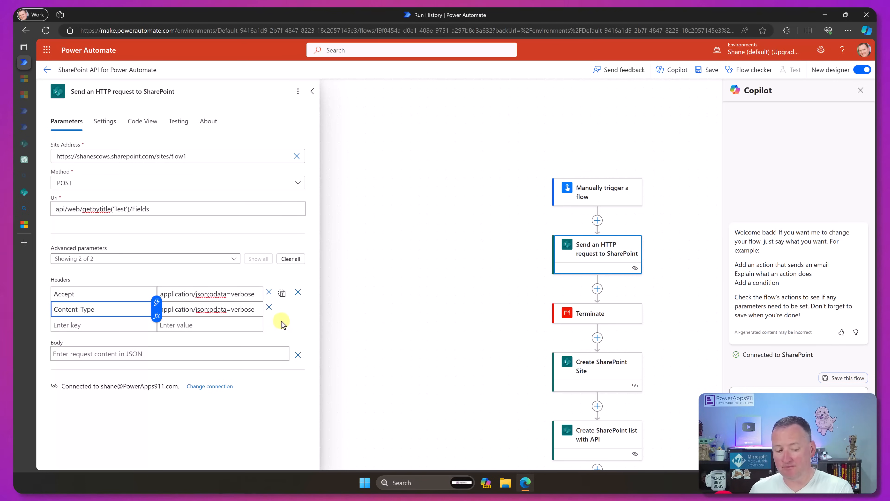
- Switch the Create SharePoint list with API action's headers to text mode and copy the whole JSON block
{"action": "left_click", "coordinate": [605, 436]}
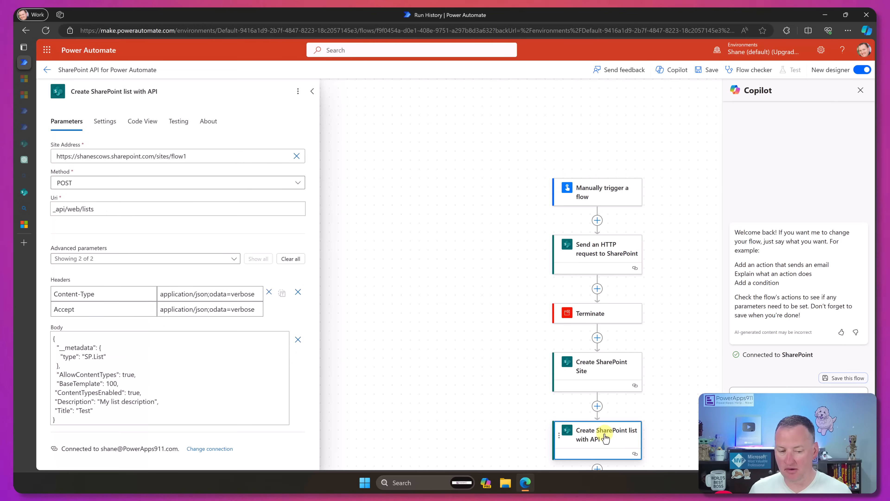
{"action": "left_click", "coordinate": [281, 293]}
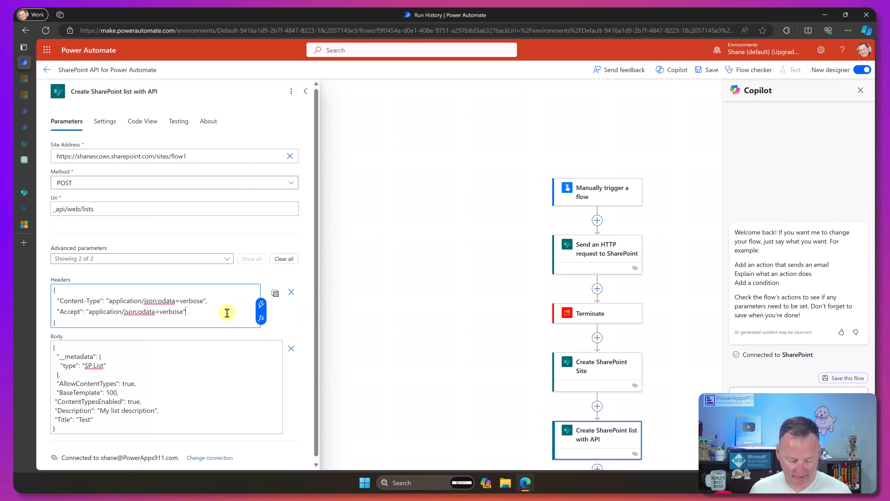
{"action": "key", "text": "ctrl+a"}
{"action": "key", "text": "ctrl+c"}
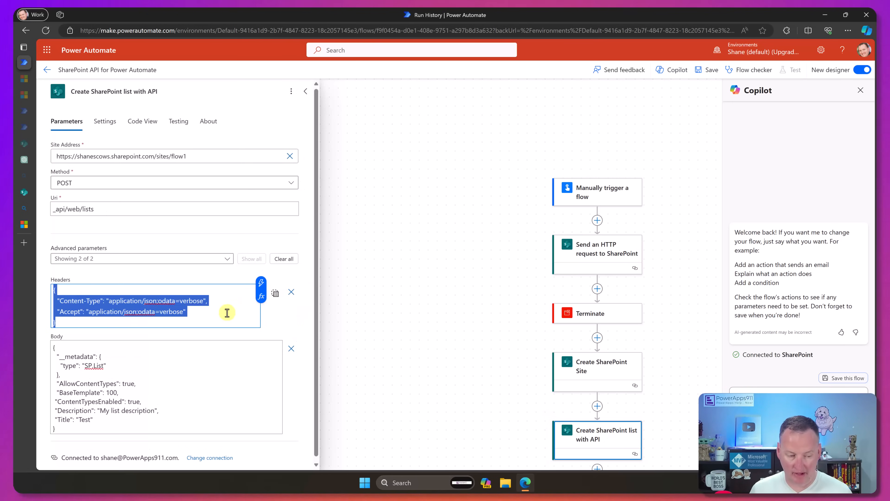
- Replace the header rows of the Send an HTTP request to SharePoint action with the copied JSON headers in text mode
{"action": "left_click", "coordinate": [597, 247]}
{"action": "left_click", "coordinate": [269, 292]}
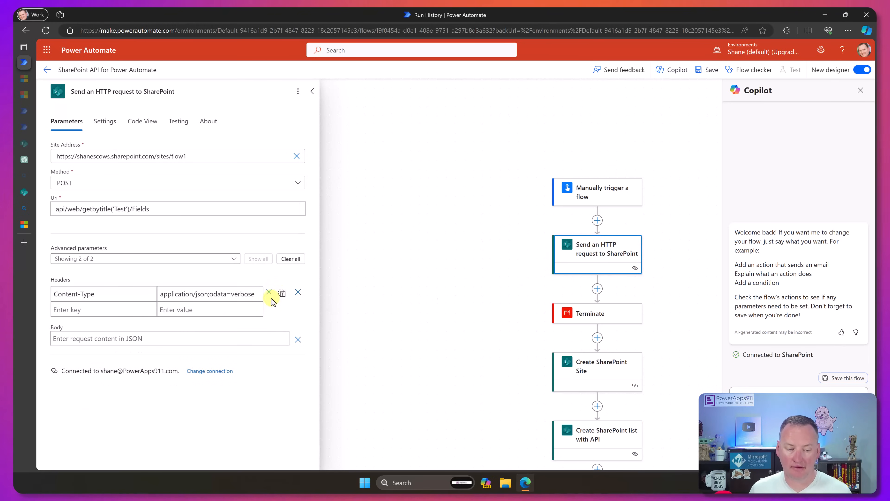
{"action": "left_click", "coordinate": [269, 292]}
{"action": "left_click", "coordinate": [282, 293]}
{"action": "left_click", "coordinate": [182, 296]}
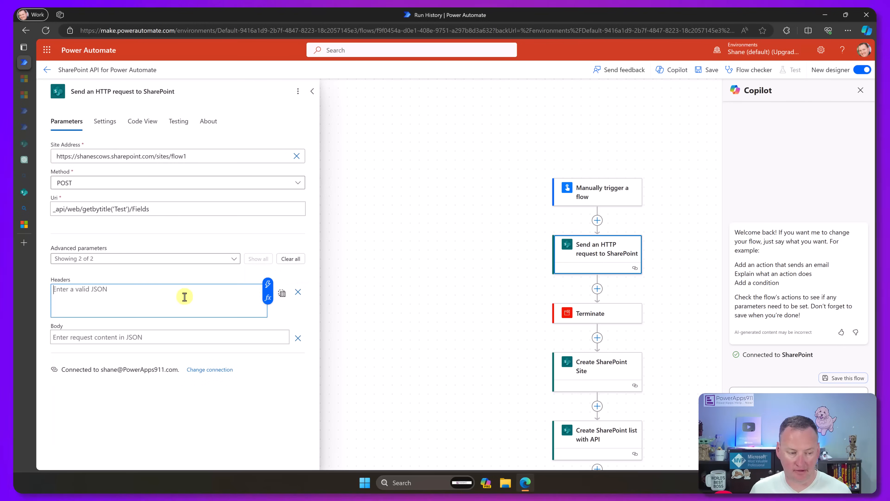
{"action": "key", "text": "ctrl+v"}
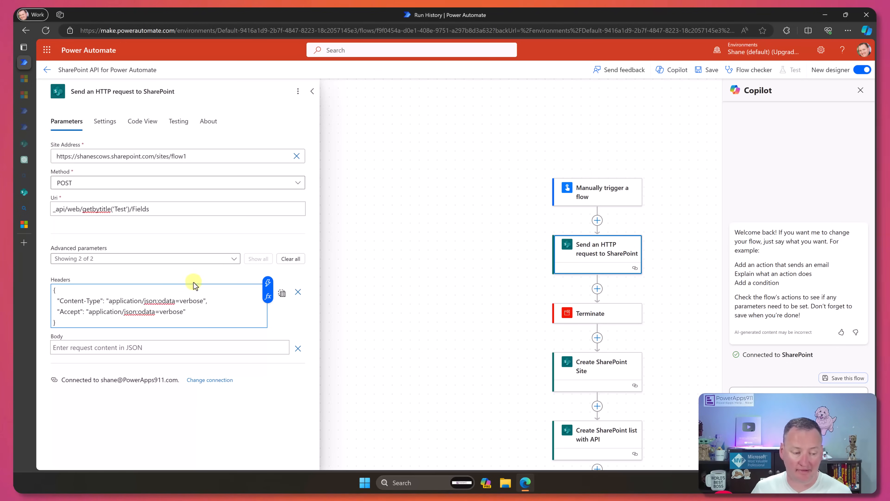
- Copy the JSON request body of the example for creating a custom list field from the Microsoft Learn page
{"action": "left_click", "coordinate": [24, 78]}
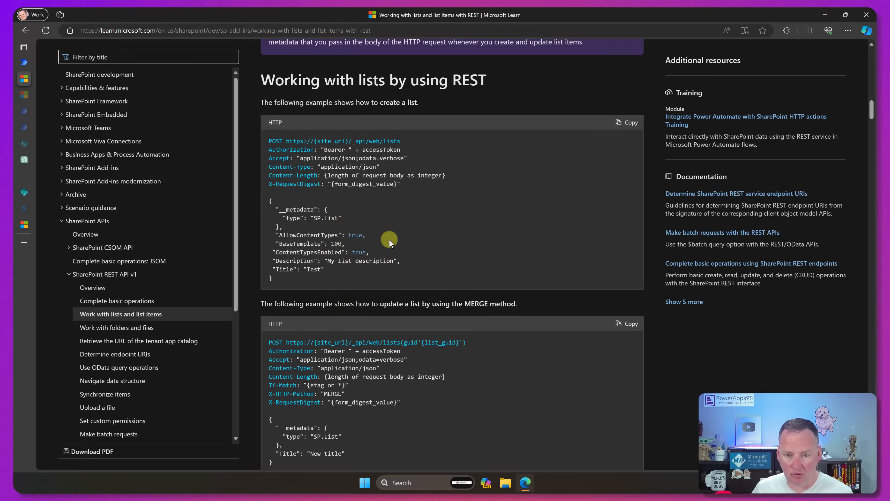
{"action": "scroll", "coordinate": [384, 211], "scroll_direction": "down", "scroll_amount": 5}
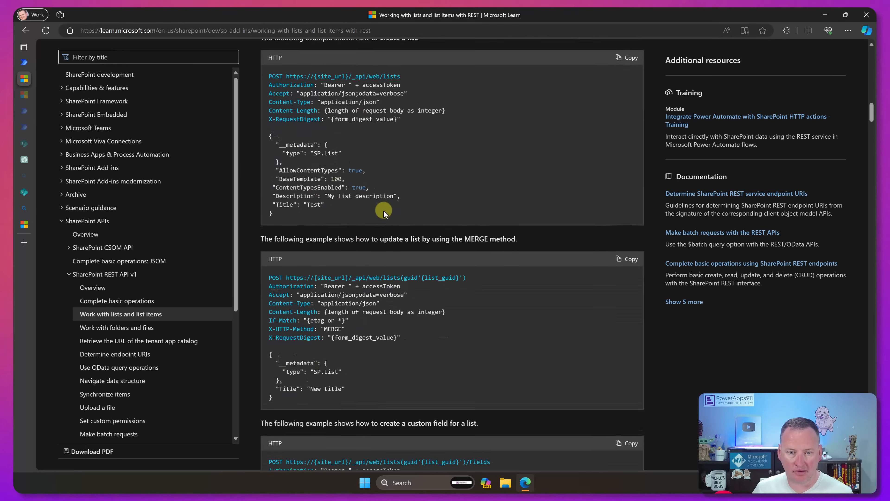
{"action": "scroll", "coordinate": [406, 270], "scroll_direction": "down", "scroll_amount": 4}
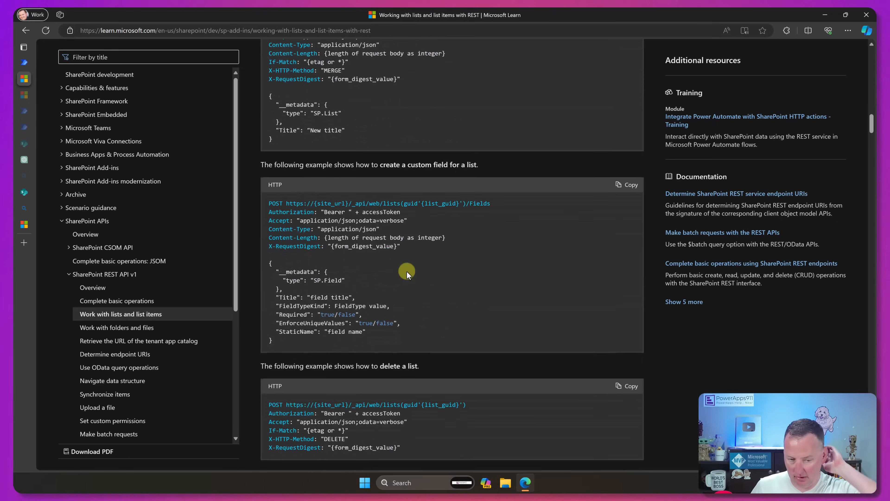
{"action": "scroll", "coordinate": [361, 268], "scroll_direction": "down", "scroll_amount": 2}
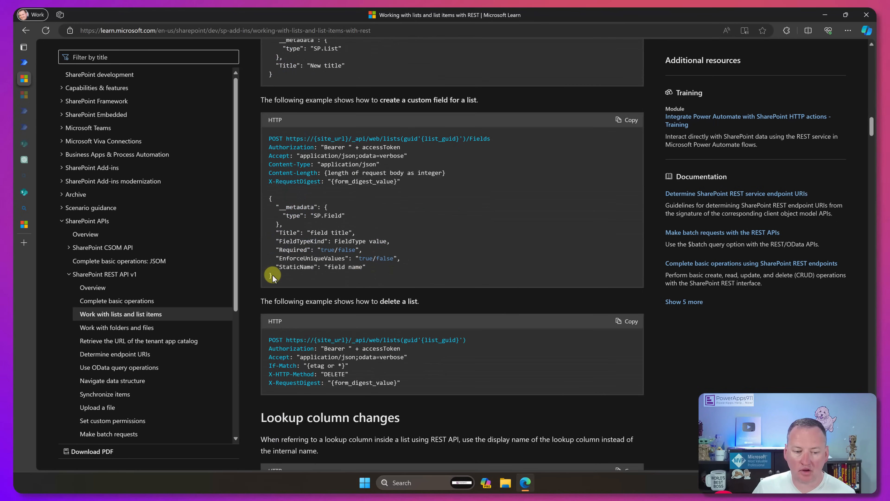
{"action": "left_click_drag", "start_coordinate": [271, 273], "coordinate": [268, 197]}
{"action": "key", "text": "ctrl+c"}
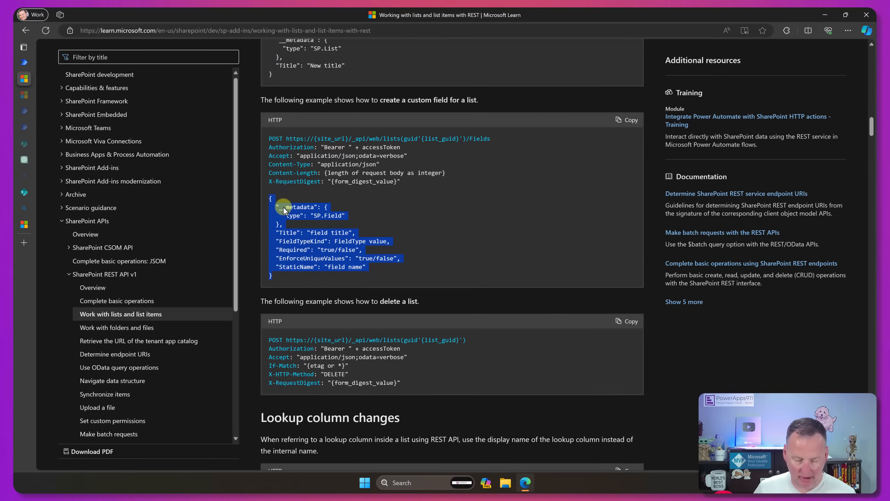
- Return to the flow, paste the copied JSON into the HTTP request's Body, and set its Title value to MyNumber
{"action": "left_click", "coordinate": [25, 62]}
{"action": "left_click", "coordinate": [154, 342]}
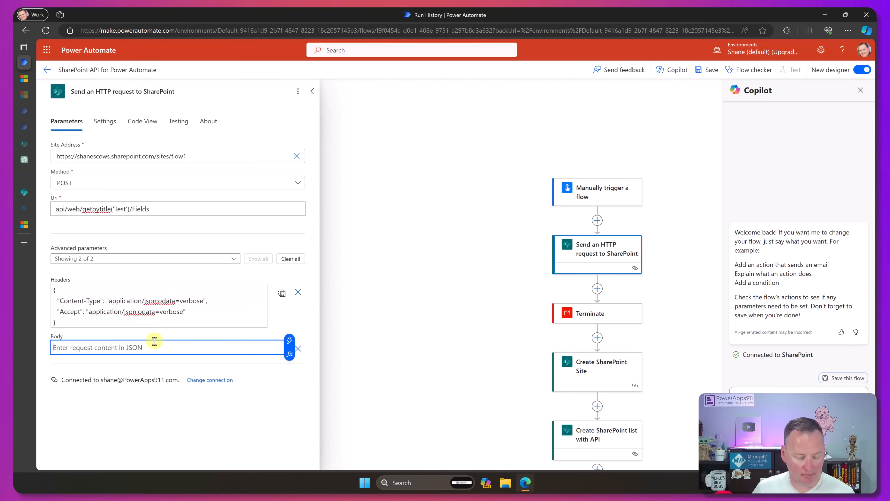
{"action": "key", "text": "ctrl+v"}
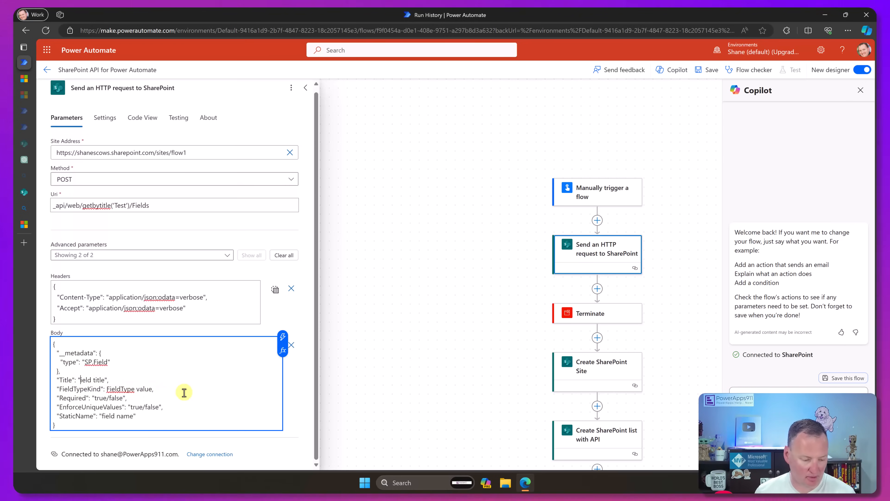
{"action": "key", "text": "ctrl+shift+Right"}
{"action": "key", "text": "ctrl+shift+Right"}
{"action": "type", "text": "MyNumber"}
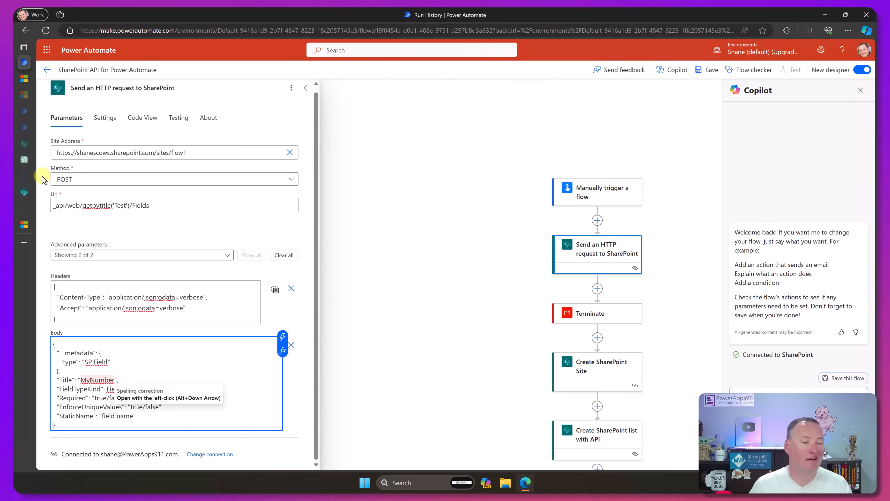
- Look up the FieldTypeKind values in the ChatGPT conversation and set FieldTypeKind to 1 in the flow's request body
{"action": "left_click", "coordinate": [24, 160]}
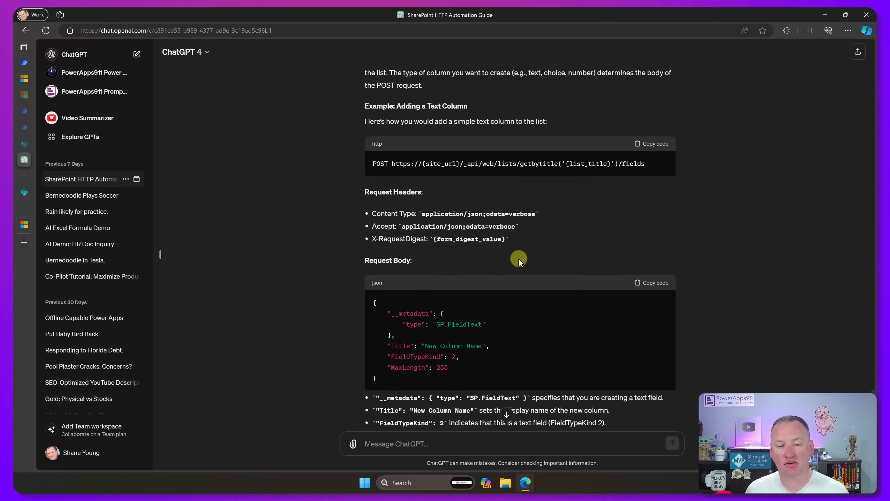
{"action": "scroll", "coordinate": [518, 259], "scroll_direction": "down", "scroll_amount": 10}
{"action": "scroll", "coordinate": [516, 260], "scroll_direction": "down", "scroll_amount": 20}
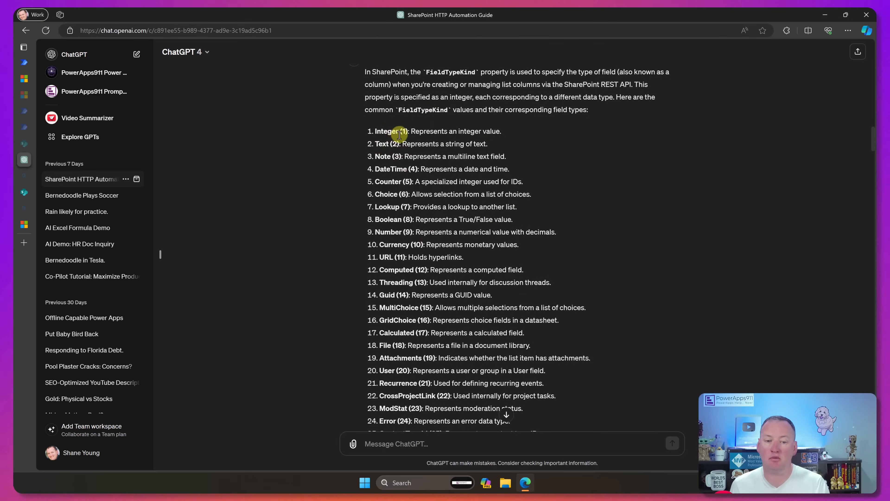
{"action": "left_click", "coordinate": [24, 62]}
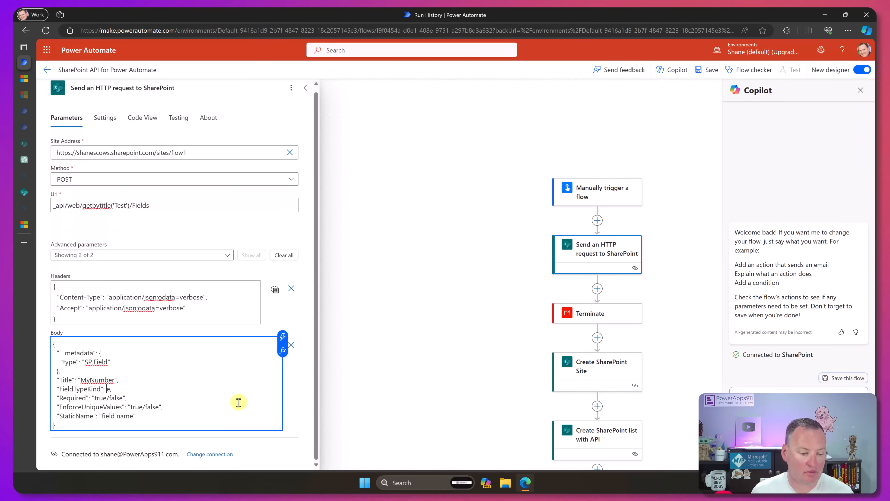
{"action": "type", "text": "1"}
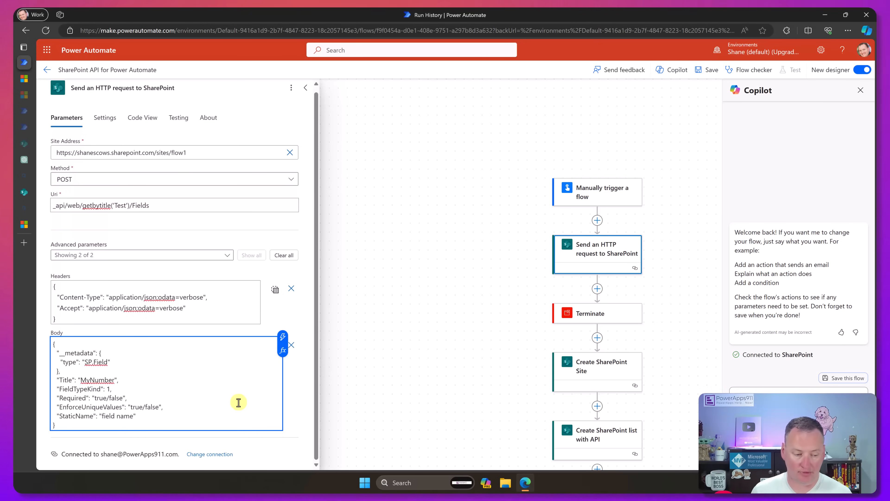
{"action": "key", "text": "shift+Left"}
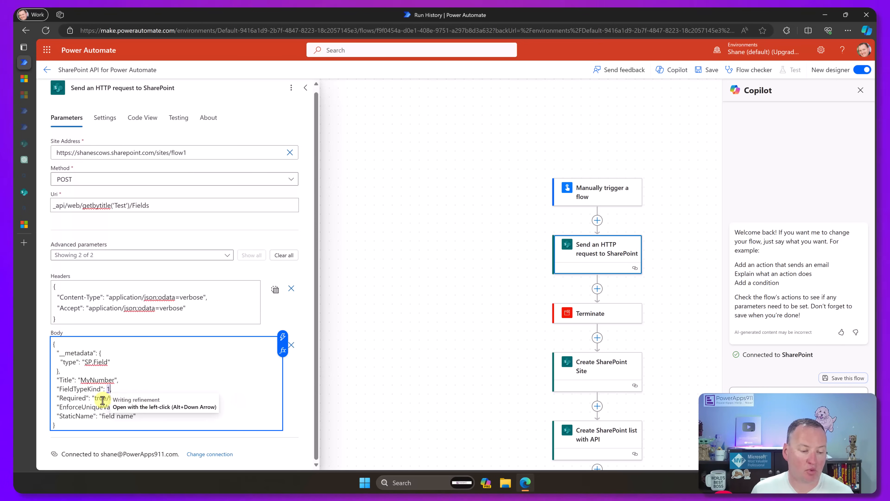
{"action": "left_click", "coordinate": [136, 388]}
- Set both Required and EnforceUniqueValues to "false" in the request body
{"action": "left_click", "coordinate": [107, 398]}
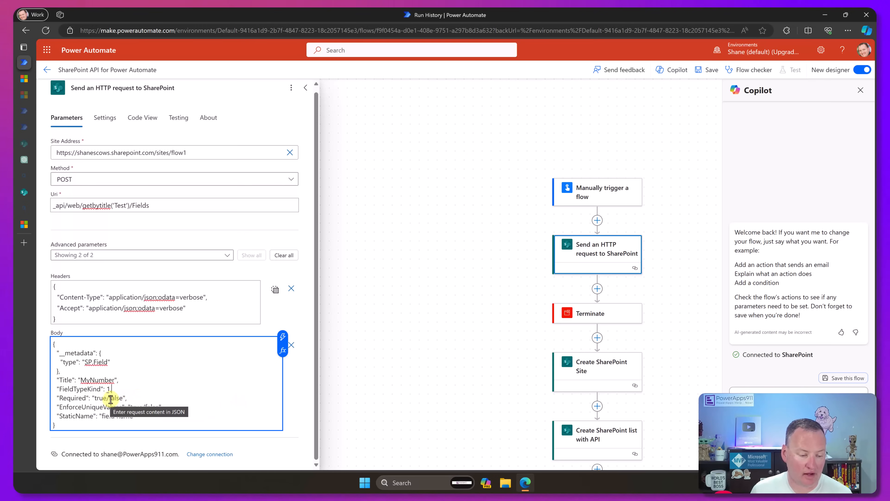
{"action": "key", "text": "BackSpace"}
{"action": "key", "text": "BackSpace"}
{"action": "key", "text": "BackSpace"}
{"action": "key", "text": "BackSpace"}
{"action": "key", "text": "BackSpace"}
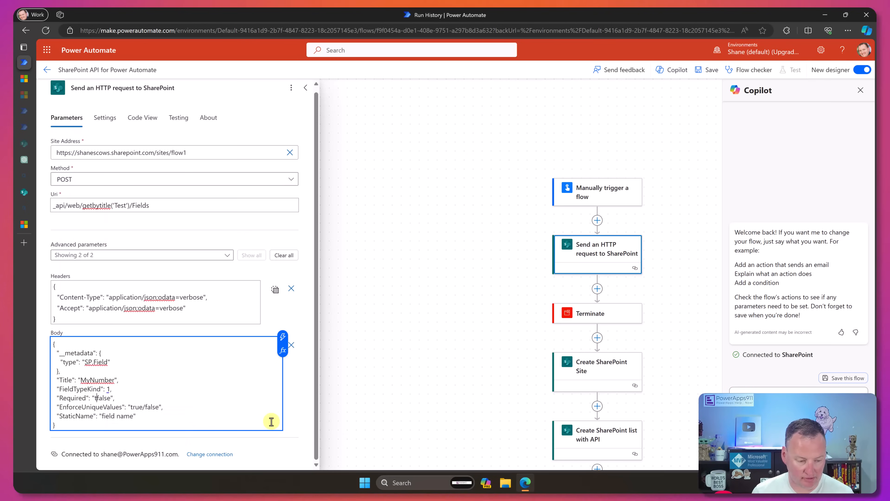
{"action": "left_click", "coordinate": [146, 406]}
{"action": "key", "text": "BackSpace"}
{"action": "key", "text": "BackSpace"}
{"action": "key", "text": "BackSpace"}
{"action": "key", "text": "BackSpace"}
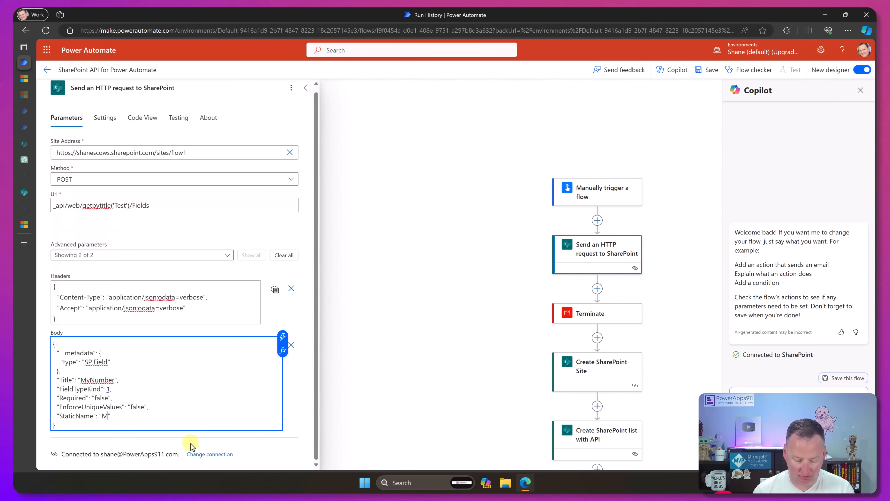
- Set StaticName to MyNumber and change the Title to My Number in the request body
{"action": "type", "text": "yNU"}
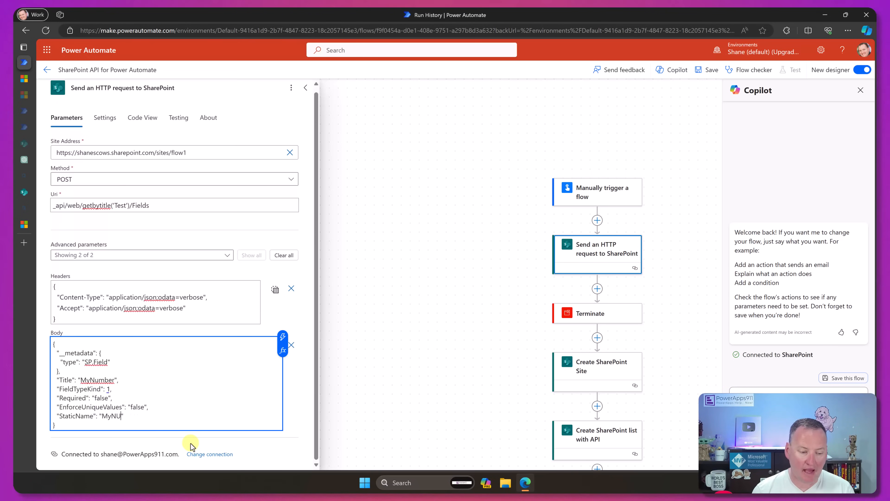
{"action": "key", "text": "BackSpace"}
{"action": "type", "text": "umber"}
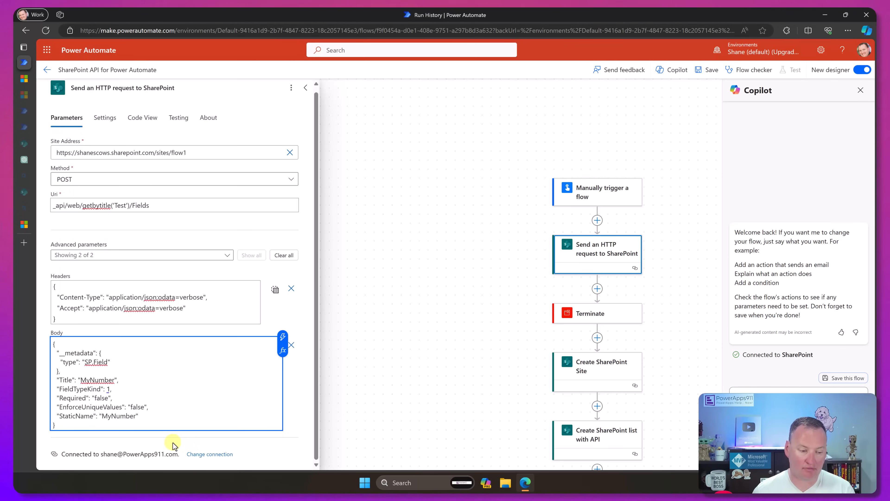
{"action": "left_click", "coordinate": [91, 381]}
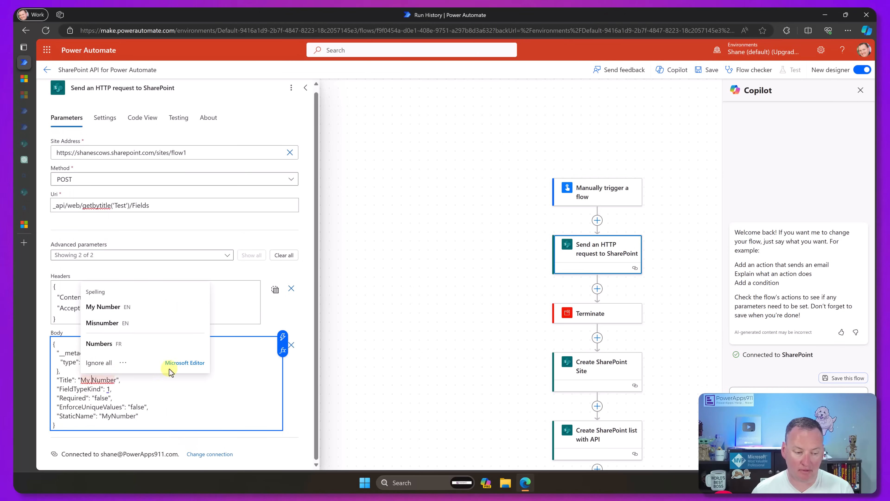
{"action": "left_click", "coordinate": [105, 308]}
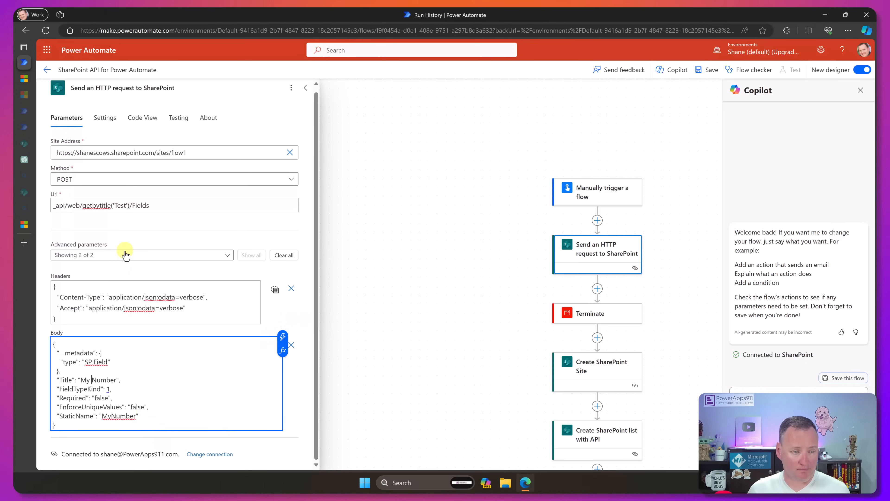
- Rename the HTTP request action as Add a number column and save the flow
{"action": "left_click", "coordinate": [189, 93]}
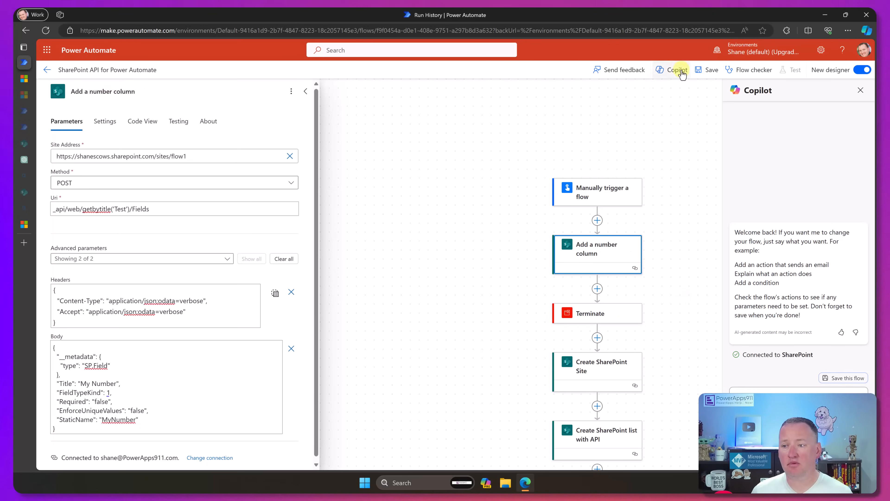
{"action": "left_click", "coordinate": [710, 69]}
- Run a test of the saved flow
{"action": "left_click", "coordinate": [793, 70]}
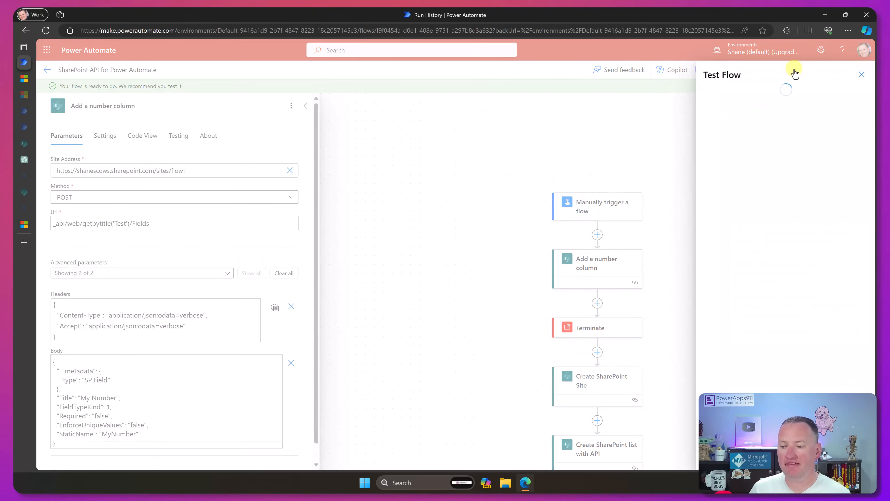
{"action": "left_click", "coordinate": [724, 139]}
{"action": "left_click", "coordinate": [725, 162]}
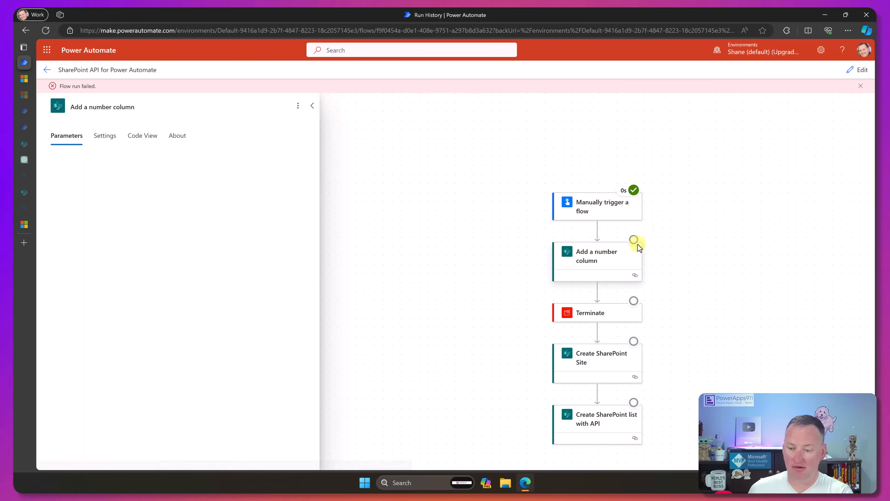
- Open the latest run from the flow's run history and examine the error and inputs of Add a number column
{"action": "left_click", "coordinate": [47, 71]}
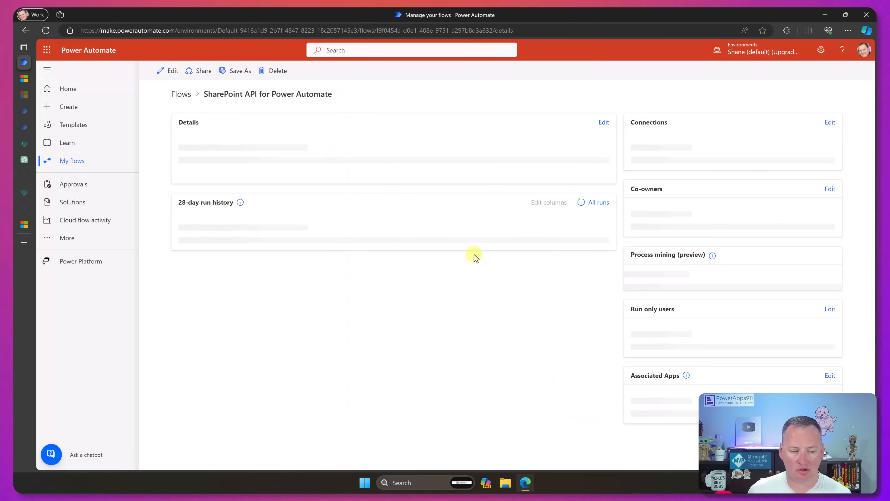
{"action": "left_click", "coordinate": [241, 364]}
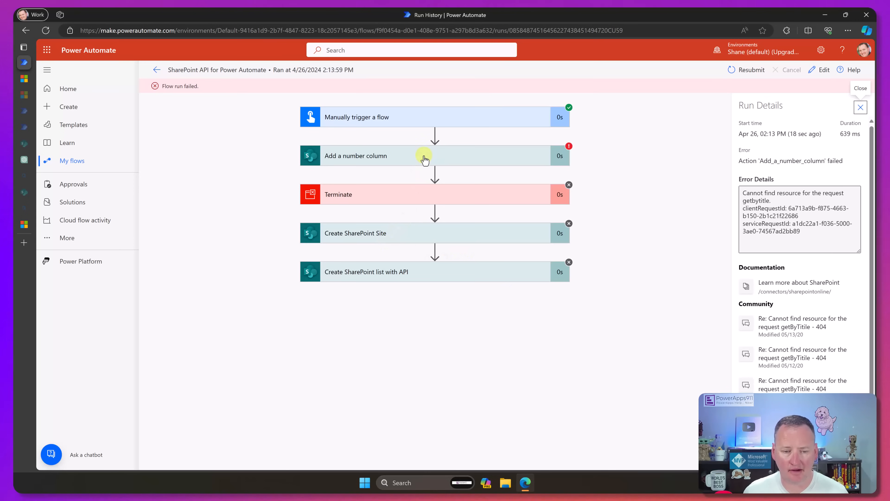
{"action": "left_click", "coordinate": [425, 157]}
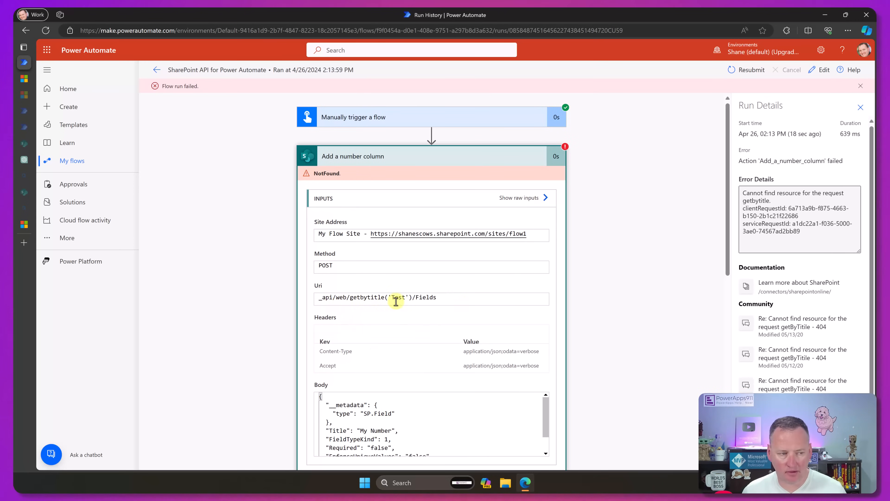
{"action": "mouse_move", "coordinate": [21, 202]}
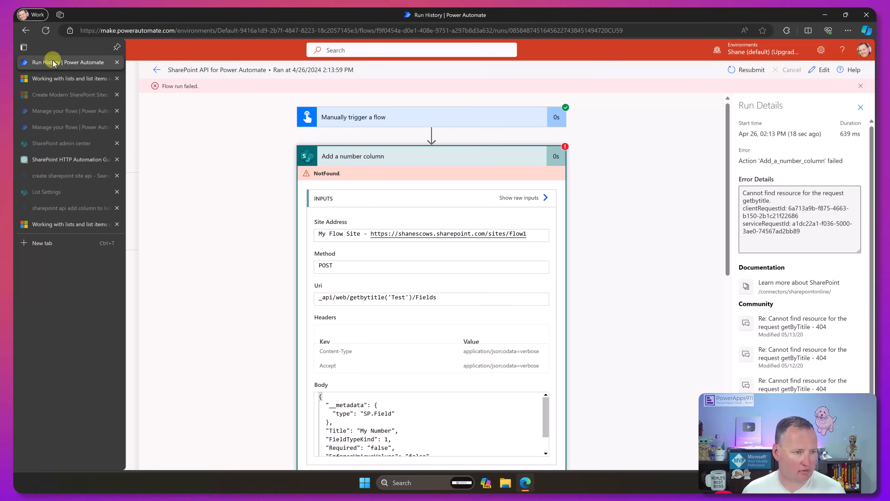
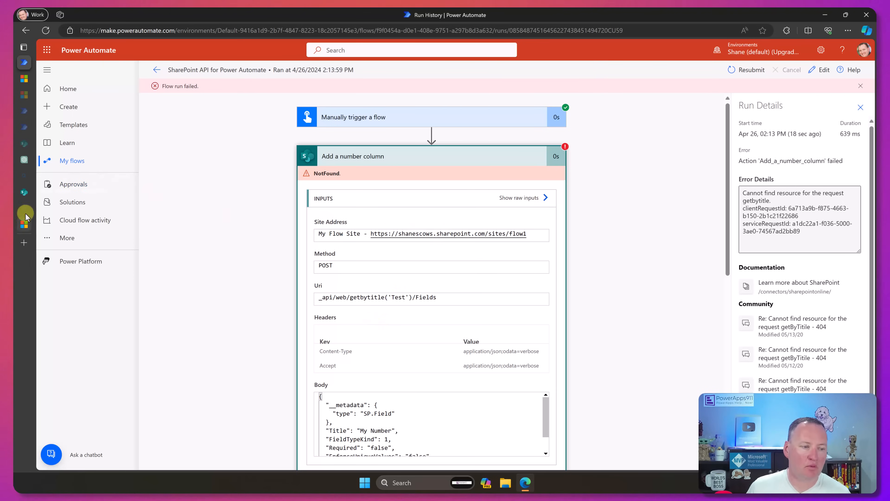
- Edit the flow and correct the Uri of Add a number column to _api/web/lists/getbytitle('Test')/Fields
{"action": "left_click", "coordinate": [31, 159]}
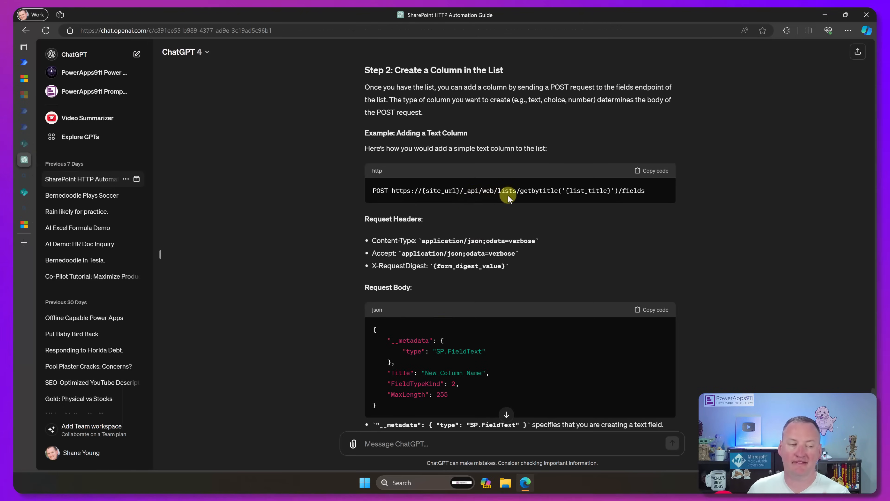
{"action": "left_click", "coordinate": [35, 63]}
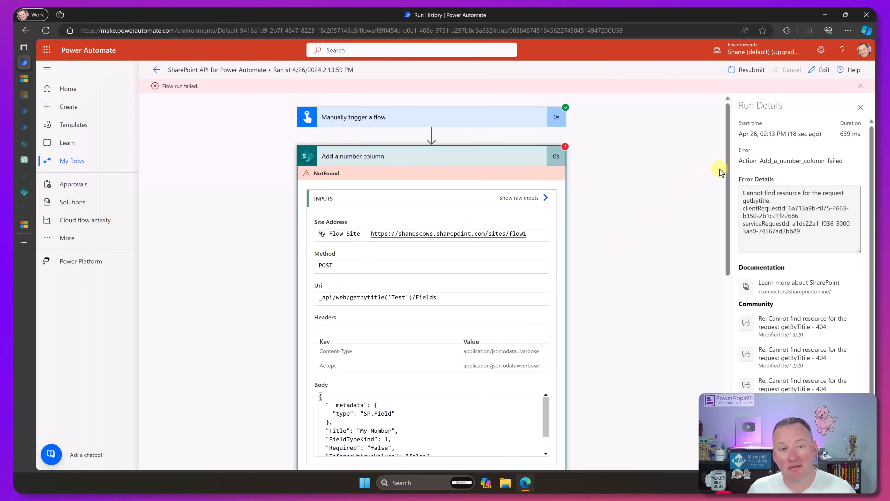
{"action": "left_click", "coordinate": [825, 71]}
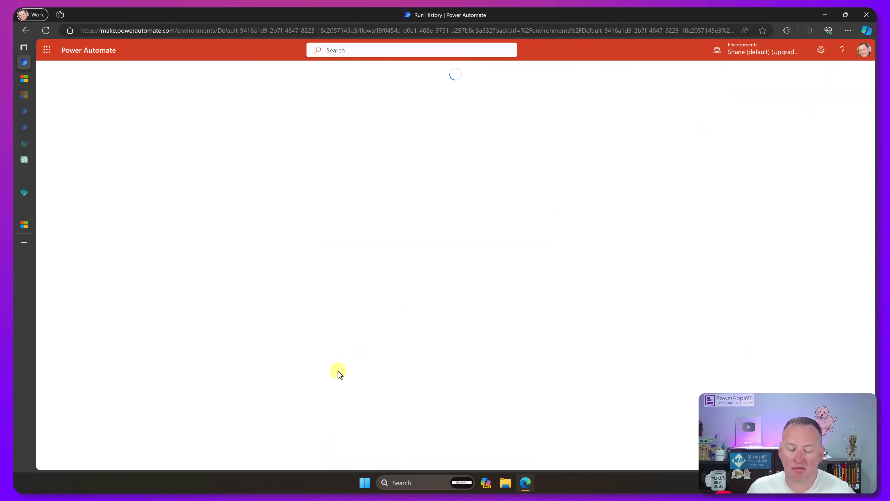
{"action": "left_click", "coordinate": [473, 215]}
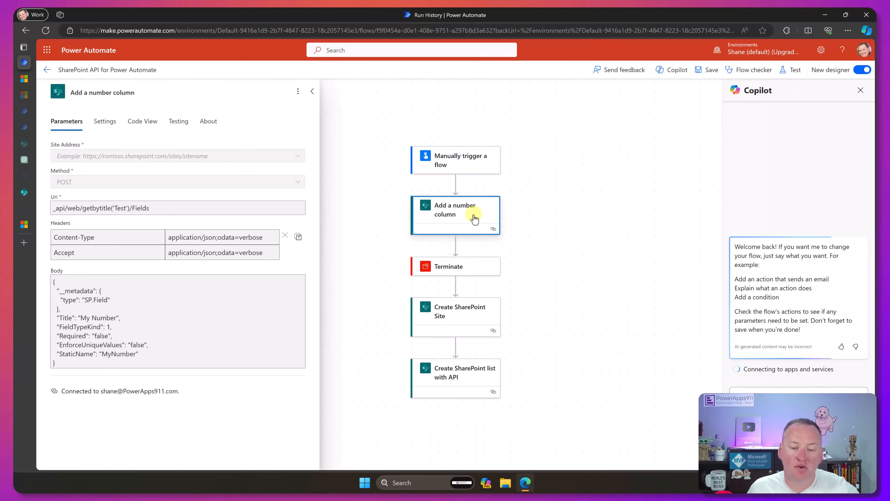
{"action": "left_click", "coordinate": [82, 208]}
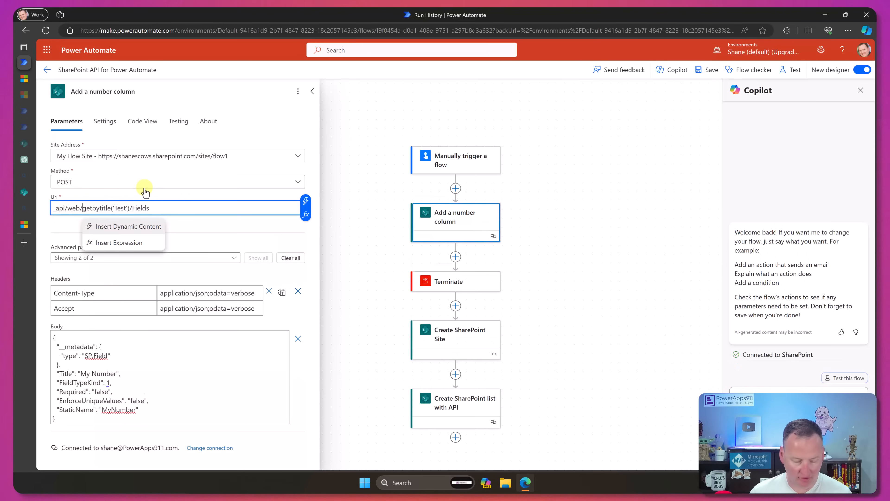
{"action": "type", "text": "lists/"}
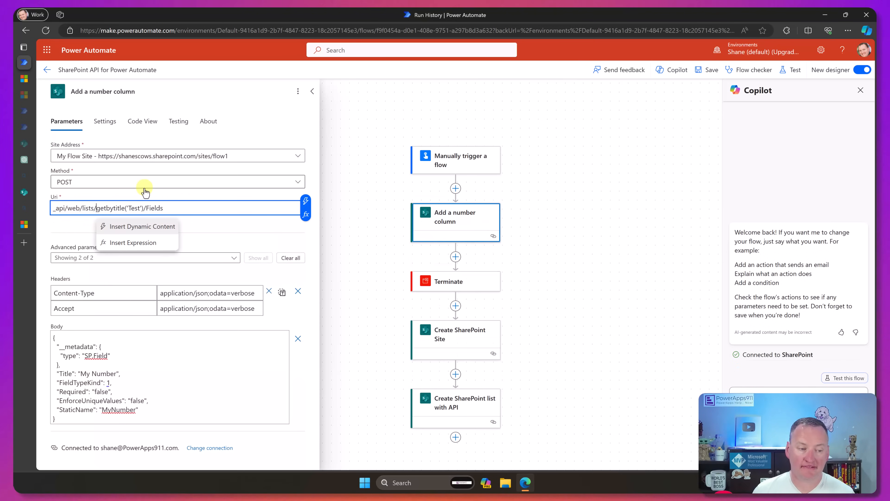
- Save the flow and run an automatic test of it
{"action": "left_click", "coordinate": [708, 73]}
{"action": "left_click", "coordinate": [791, 70]}
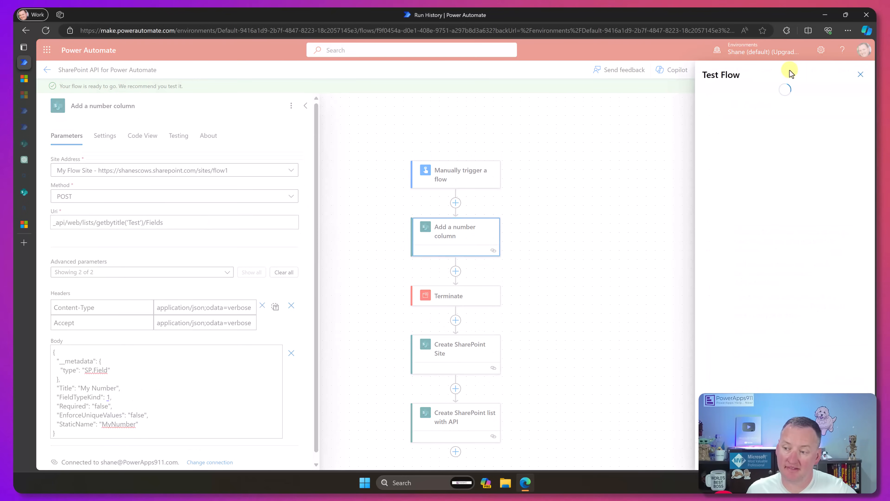
{"action": "left_click", "coordinate": [717, 123]}
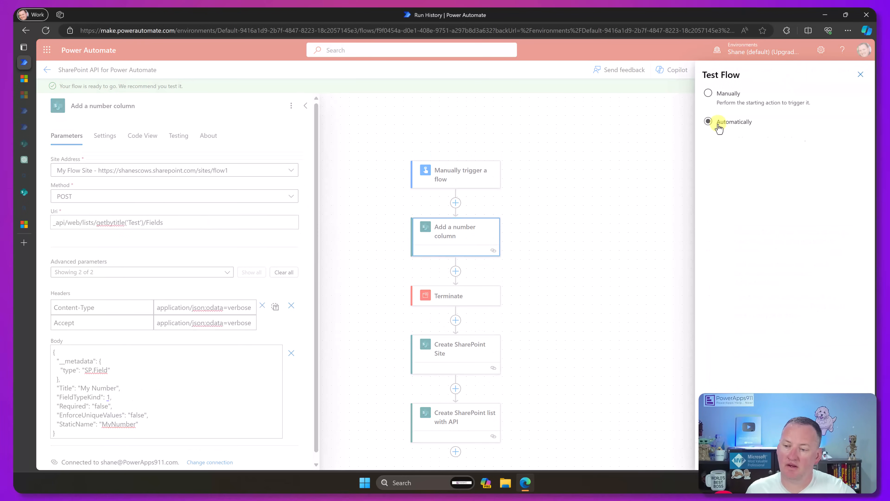
{"action": "left_click", "coordinate": [722, 160]}
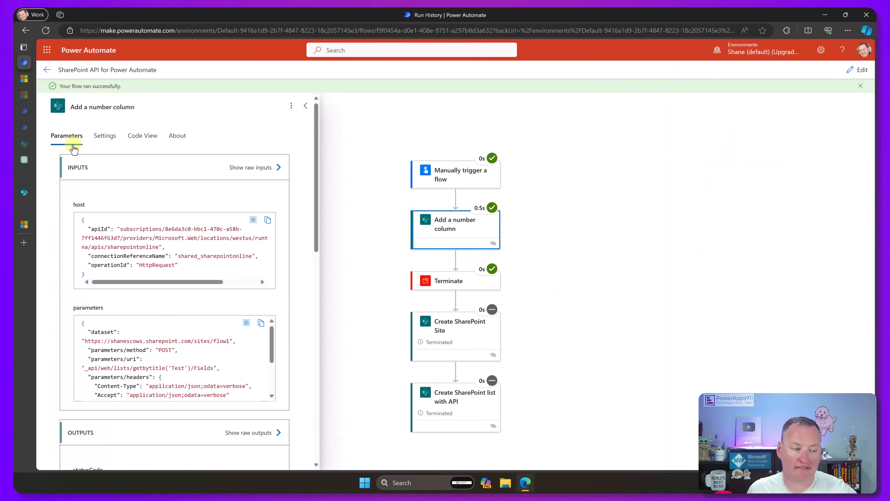
- Switch to the SharePoint Test list, reopen its list settings and check the Columns section for the My Number column
{"action": "left_click", "coordinate": [24, 192]}
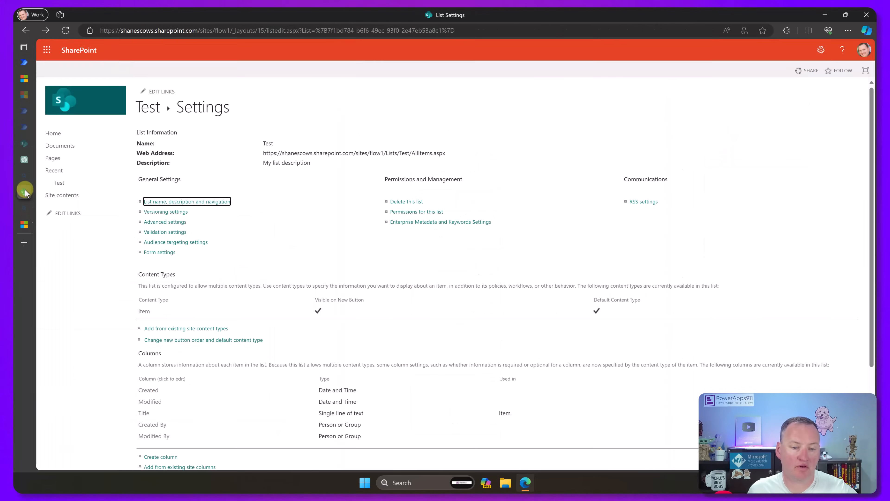
{"action": "left_click", "coordinate": [150, 110]}
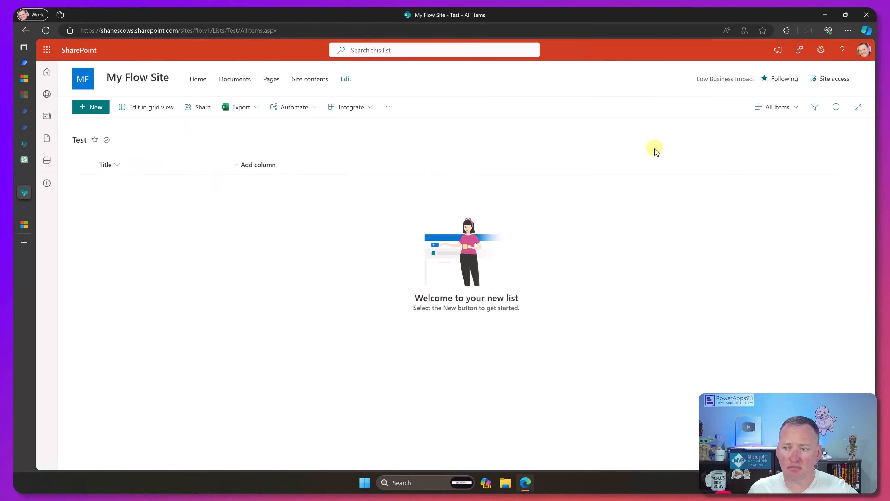
{"action": "left_click", "coordinate": [821, 50]}
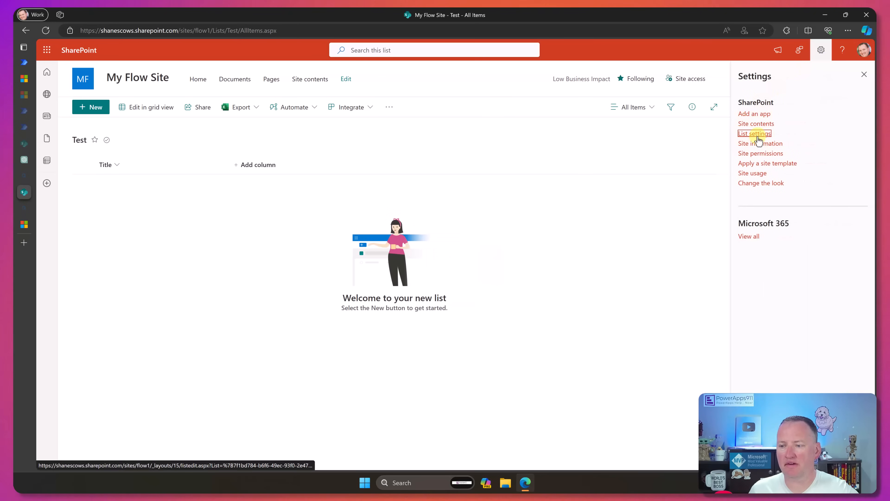
{"action": "left_click", "coordinate": [754, 133]}
{"action": "scroll", "coordinate": [171, 315], "scroll_direction": "down", "scroll_amount": 2}
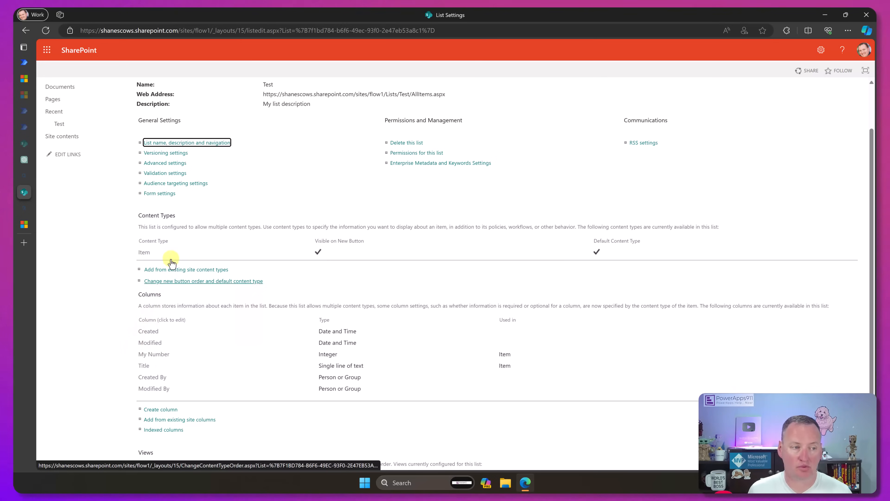
- Return to the Power Automate flow, reopen it for editing and move Add a number column below Create SharePoint list with API
{"action": "mouse_move", "coordinate": [32, 62]}
{"action": "left_click", "coordinate": [91, 63]}
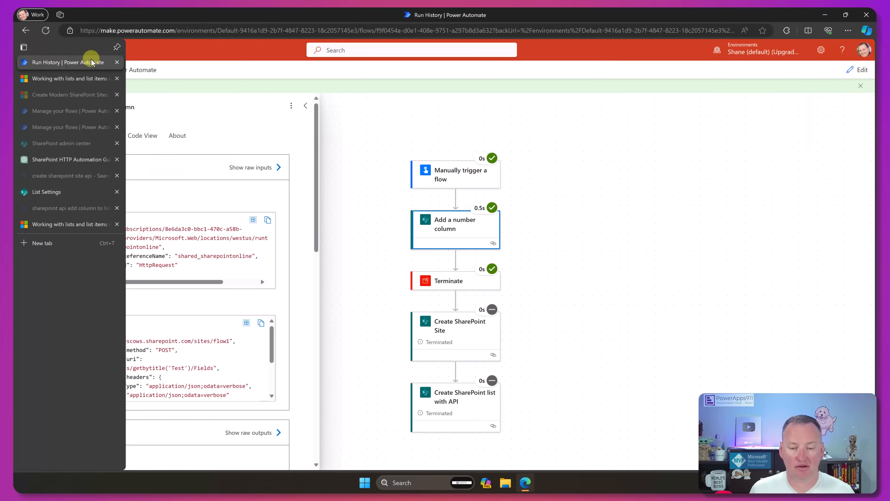
{"action": "left_click", "coordinate": [856, 69]}
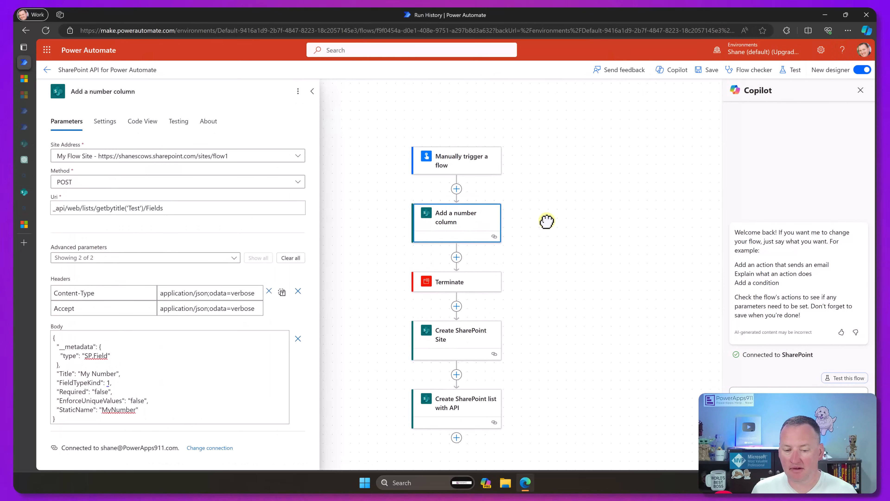
{"action": "left_click", "coordinate": [312, 92]}
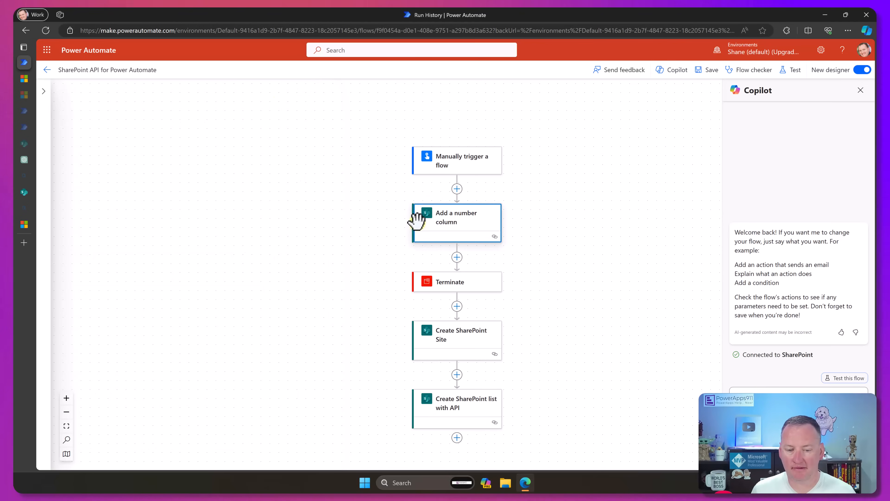
{"action": "left_click_drag", "start_coordinate": [417, 221], "coordinate": [453, 438]}
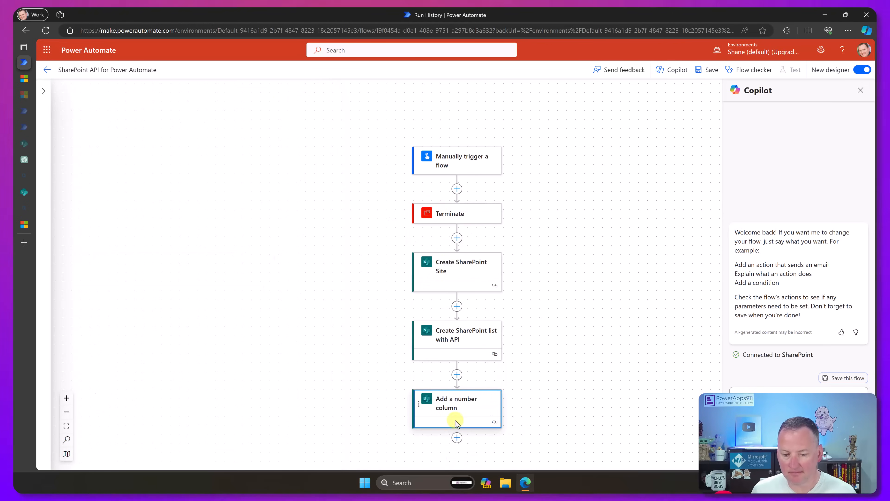
- Insert a Send an HTTP request to SharePoint action between the trigger and Terminate, with My Flow Site as its site address
{"action": "left_click", "coordinate": [457, 190]}
{"action": "left_click", "coordinate": [505, 172]}
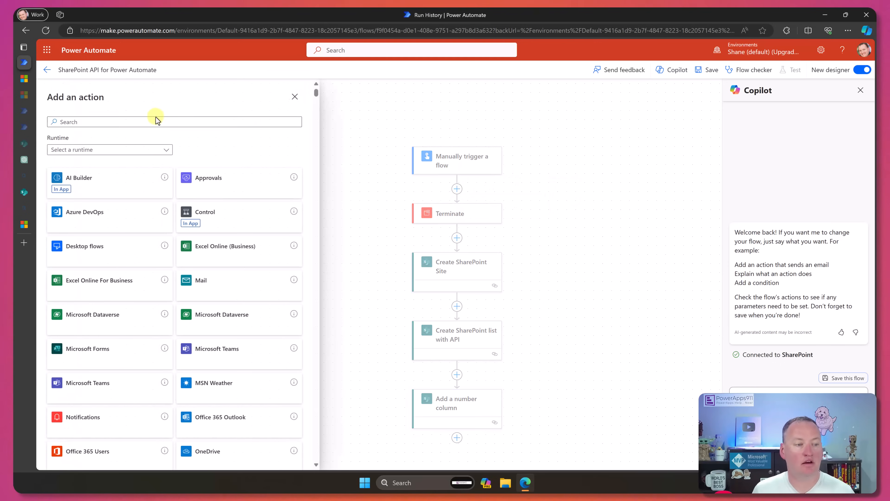
{"action": "left_click", "coordinate": [148, 122]}
{"action": "type", "text": "sarepoint http"}
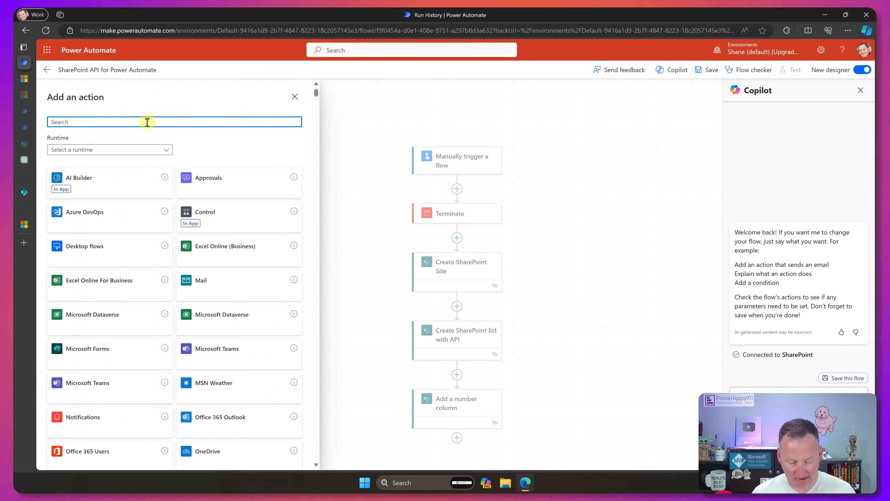
{"action": "left_click", "coordinate": [137, 215]}
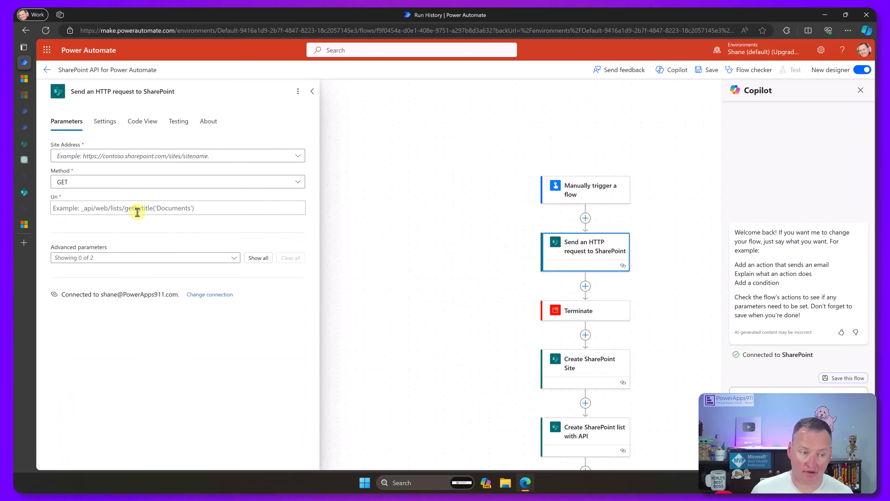
{"action": "left_click", "coordinate": [296, 158]}
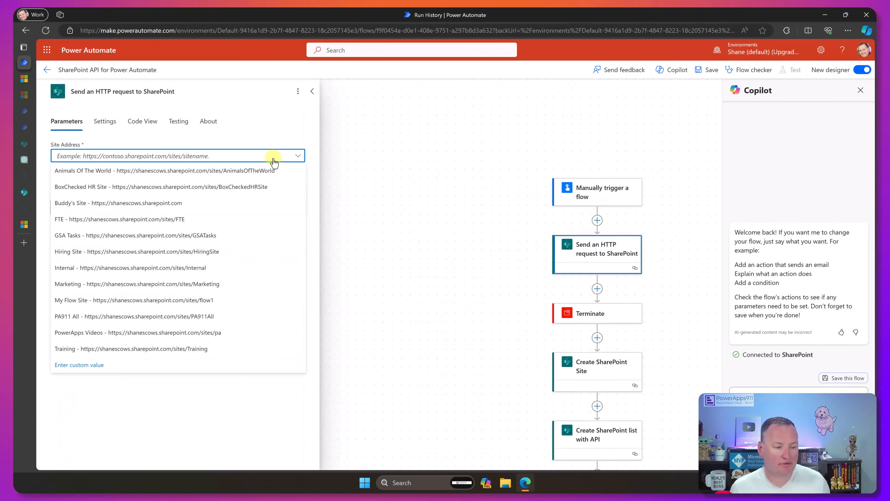
{"action": "left_click", "coordinate": [178, 300]}
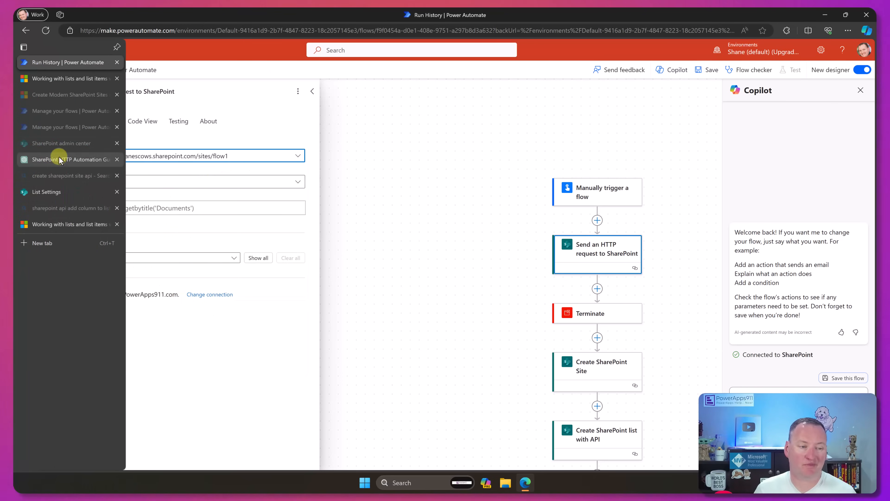
- Switch to the ChatGPT conversation and read how to add a field to a list's default view with the REST API
{"action": "left_click", "coordinate": [55, 155]}
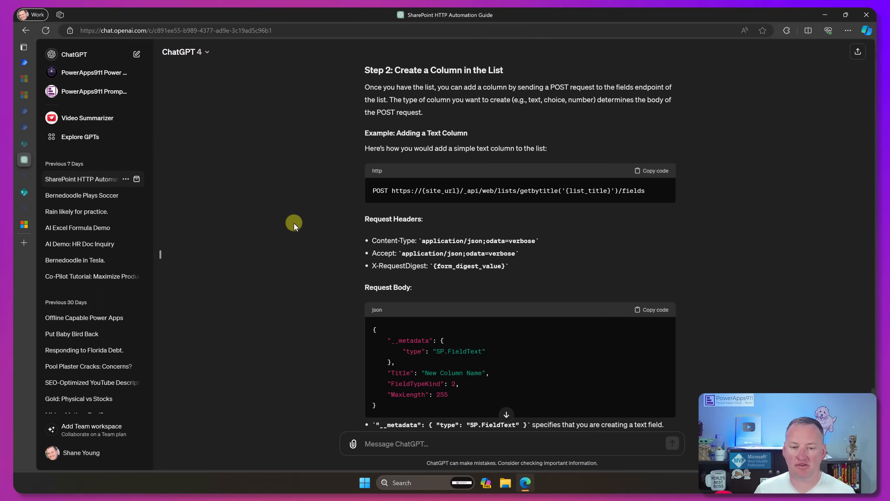
{"action": "scroll", "coordinate": [359, 192], "scroll_direction": "up", "scroll_amount": 15}
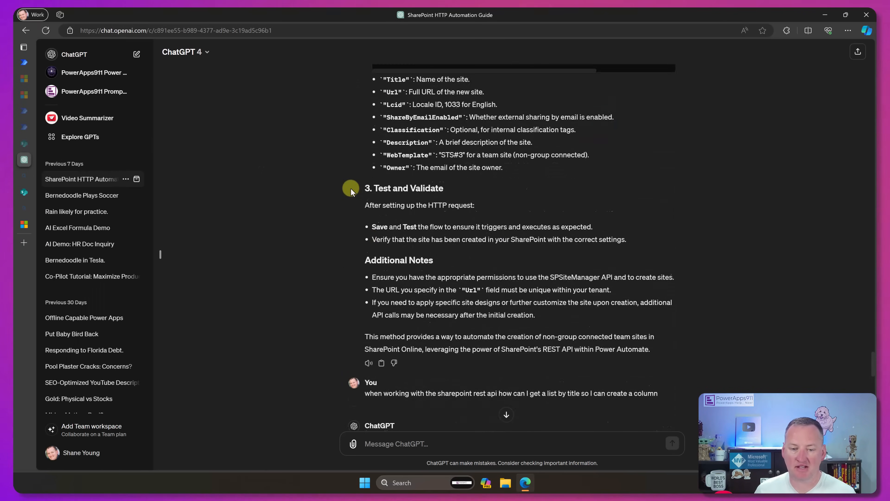
{"action": "scroll", "coordinate": [350, 189], "scroll_direction": "up", "scroll_amount": 15}
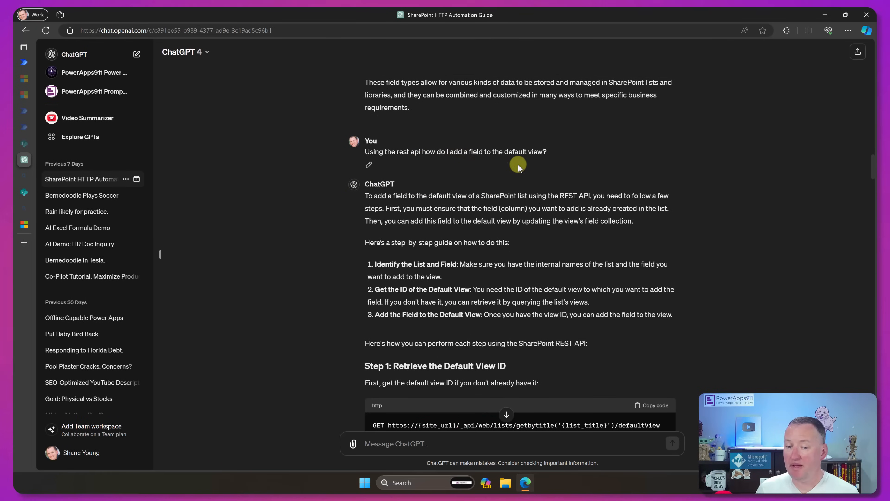
{"action": "scroll", "coordinate": [351, 193], "scroll_direction": "down", "scroll_amount": 5}
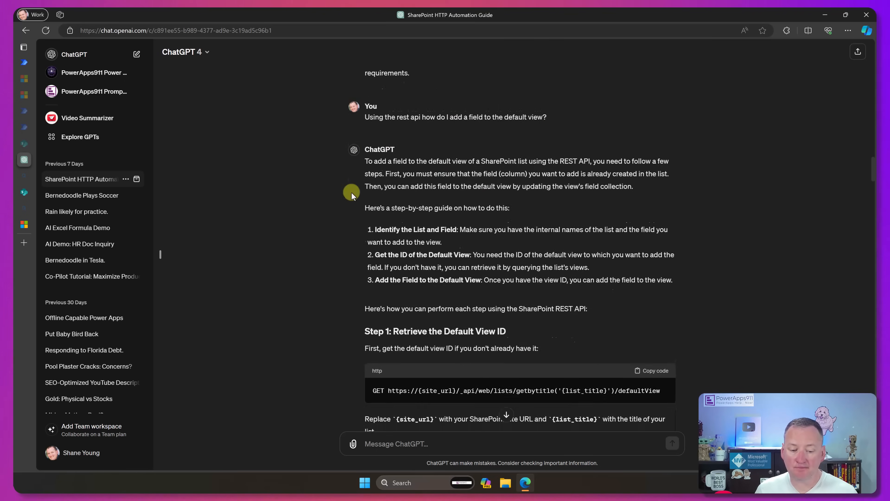
{"action": "scroll", "coordinate": [464, 217], "scroll_direction": "down", "scroll_amount": 2}
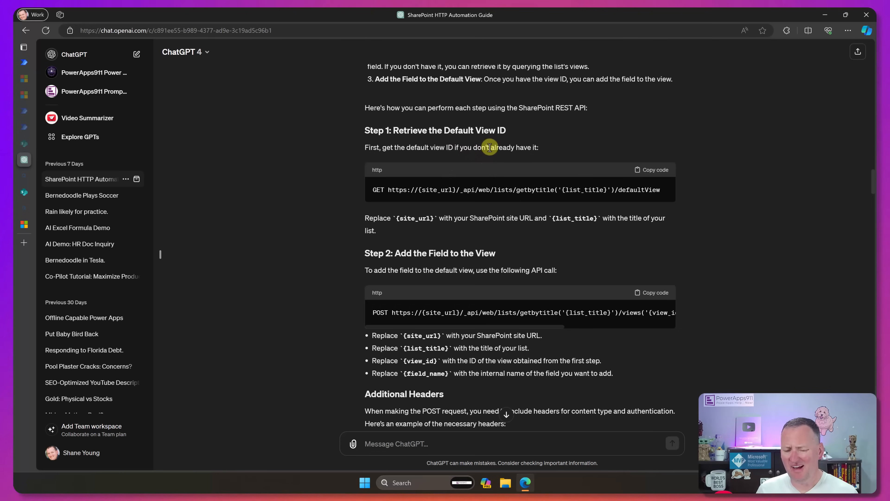
{"action": "scroll", "coordinate": [543, 155], "scroll_direction": "down", "scroll_amount": 2}
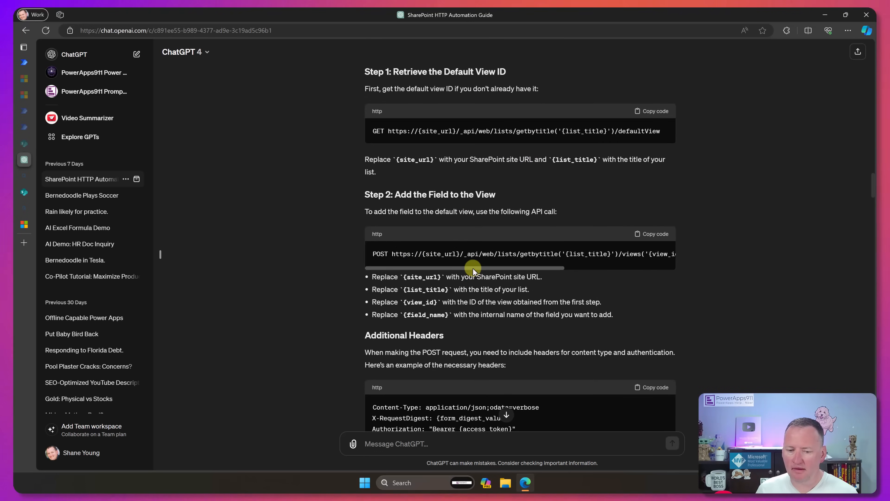
{"action": "left_click_drag", "start_coordinate": [473, 269], "coordinate": [617, 267]}
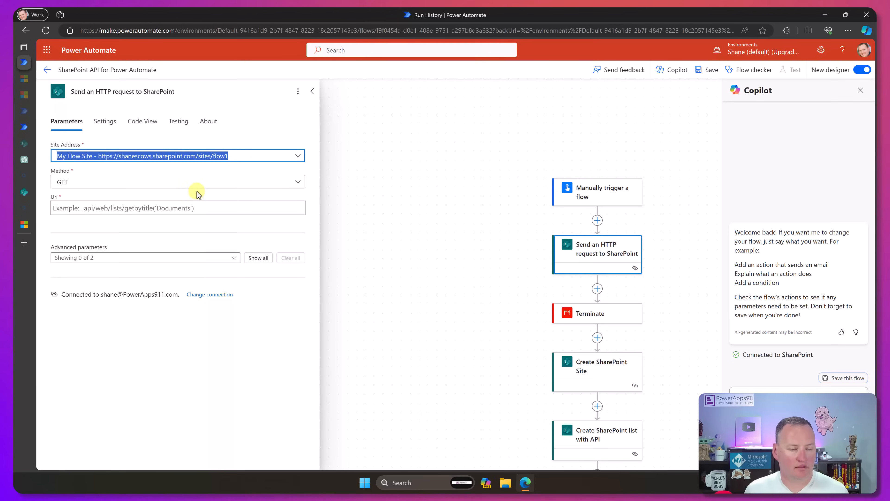
- Set the new request's method to POST and its Uri to _api/lists/getbytitle('Test')/Views/getbytitle('All Items')/viewfields/addviewfield('MyNumber')
{"action": "left_click", "coordinate": [207, 182]}
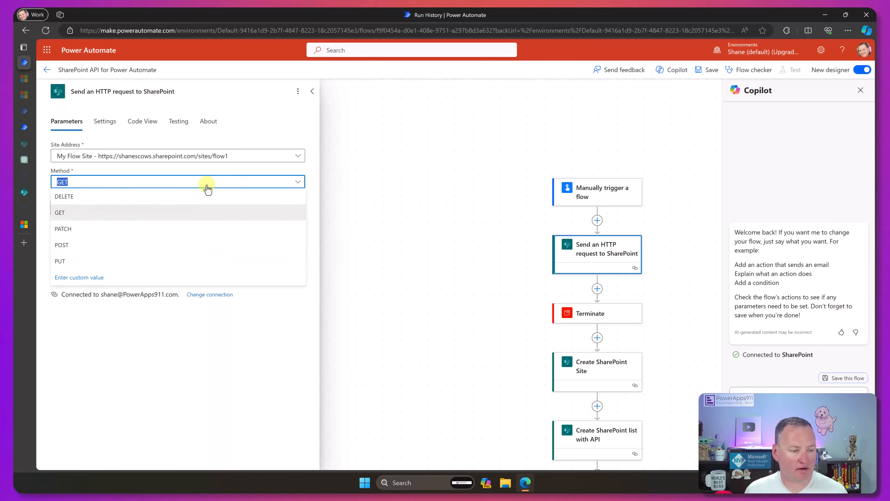
{"action": "left_click", "coordinate": [85, 247]}
{"action": "left_click", "coordinate": [119, 208]}
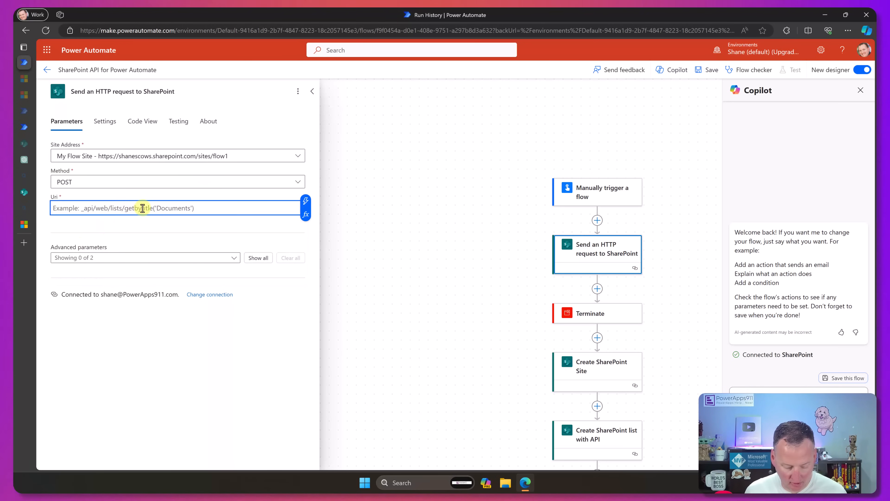
{"action": "type", "text": "_api/lists/getbytitle('Test')/Views/getbytitle('All Items')/viewfields/addviewfield('MyNumberField')"}
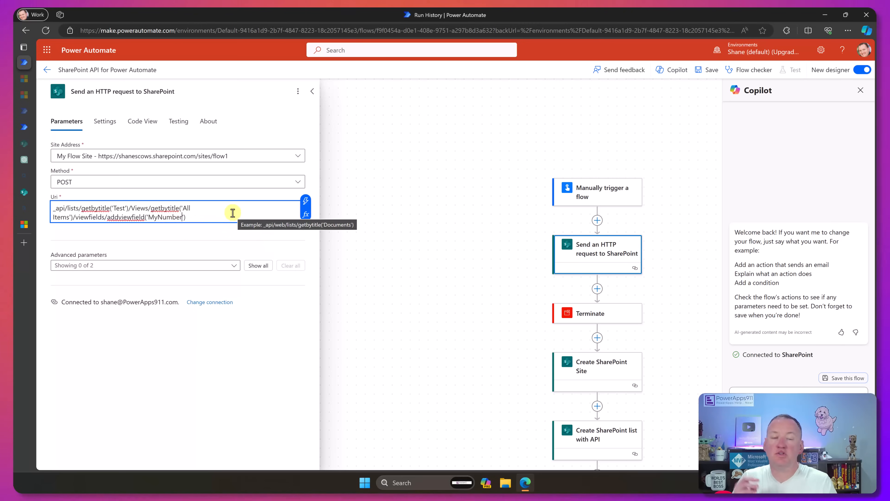
{"action": "key", "text": "BackSpace"}
{"action": "key", "text": "BackSpace"}
{"action": "key", "text": "BackSpace"}
{"action": "key", "text": "BackSpace"}
{"action": "key", "text": "BackSpace"}
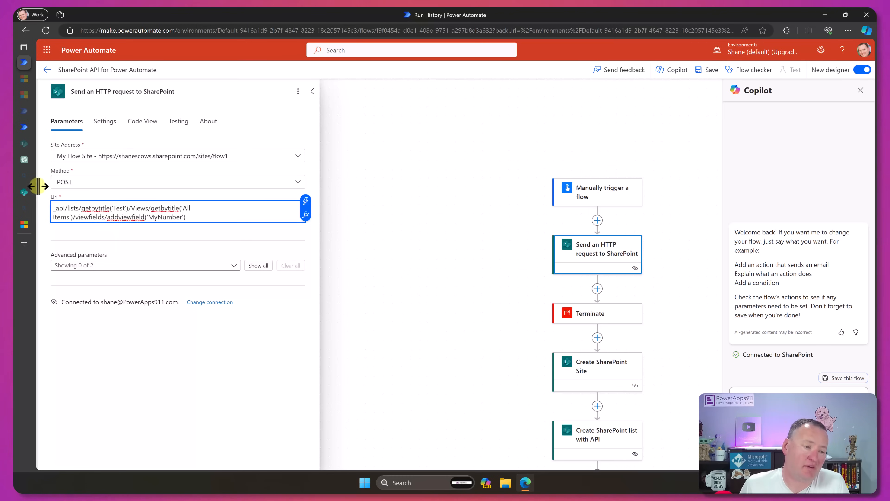
- Switch to the ChatGPT conversation and read which additional headers the add-view-field POST request needs
{"action": "left_click", "coordinate": [25, 162]}
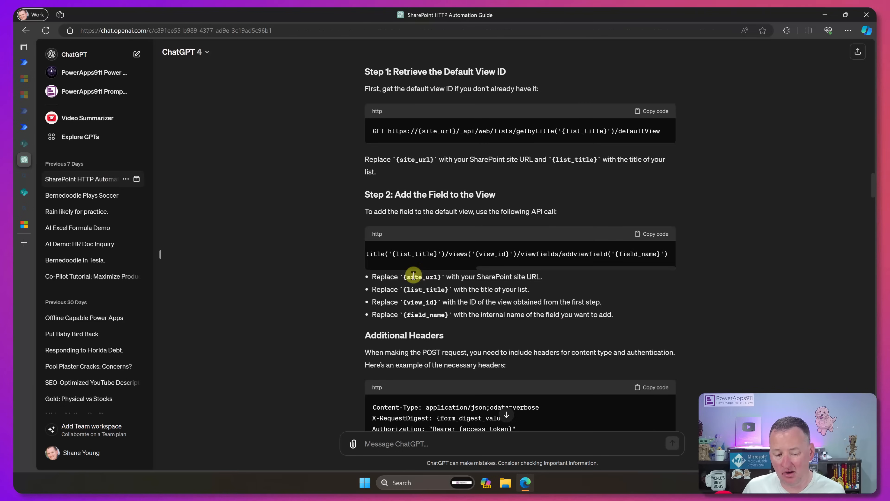
{"action": "scroll", "coordinate": [414, 276], "scroll_direction": "down", "scroll_amount": 5}
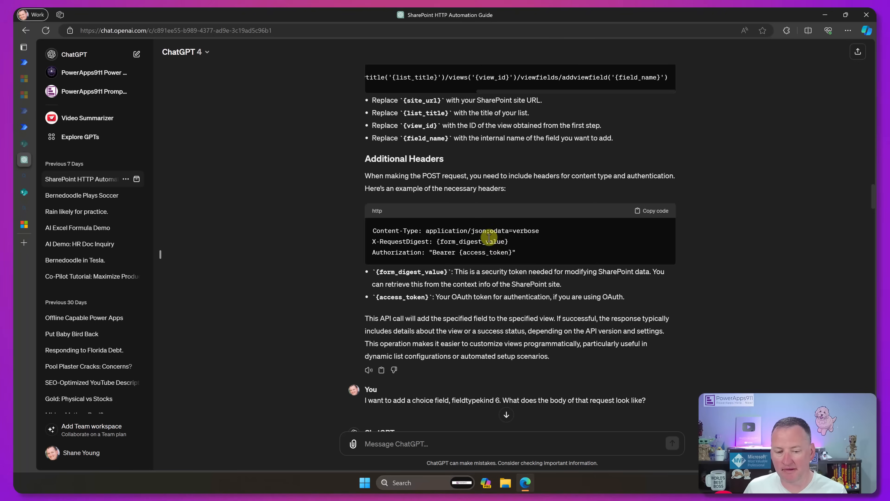
{"action": "scroll", "coordinate": [407, 182], "scroll_direction": "up", "scroll_amount": 4}
{"action": "scroll", "coordinate": [400, 193], "scroll_direction": "down", "scroll_amount": 5}
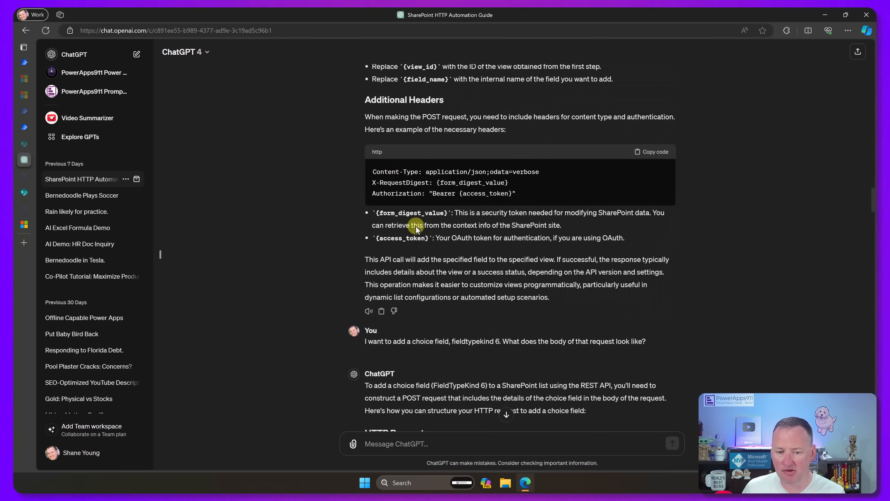
{"action": "scroll", "coordinate": [403, 263], "scroll_direction": "up", "scroll_amount": 5}
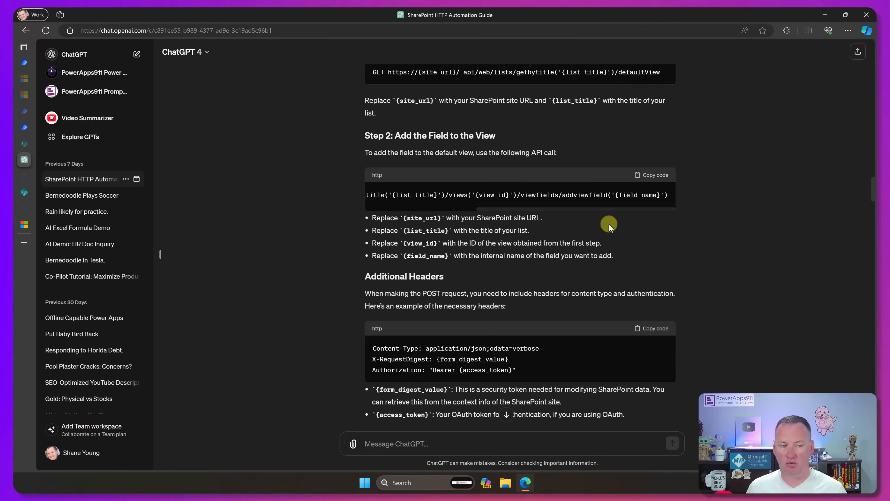
- Return to the flow and give the new HTTP request Content-Type and Accept headers of application/json;odata=verbose, pasted as JSON from the clipboard history
{"action": "left_click", "coordinate": [35, 65]}
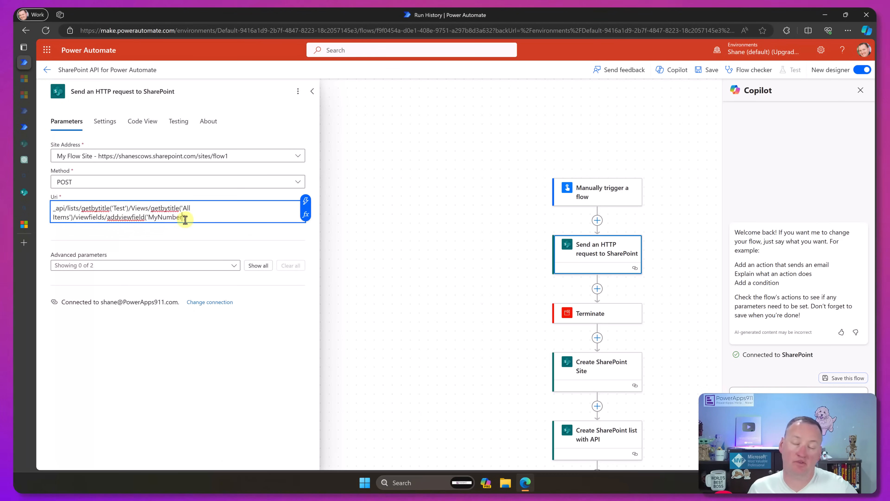
{"action": "left_click", "coordinate": [204, 204]}
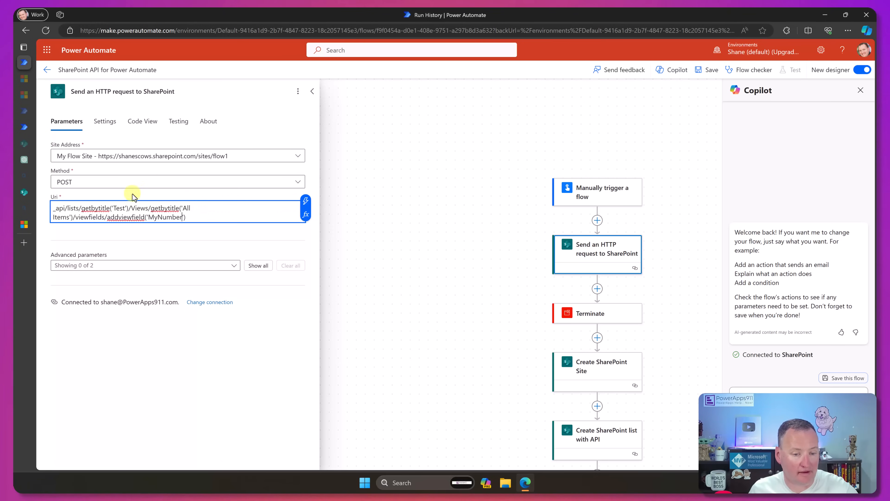
{"action": "left_click", "coordinate": [258, 265]}
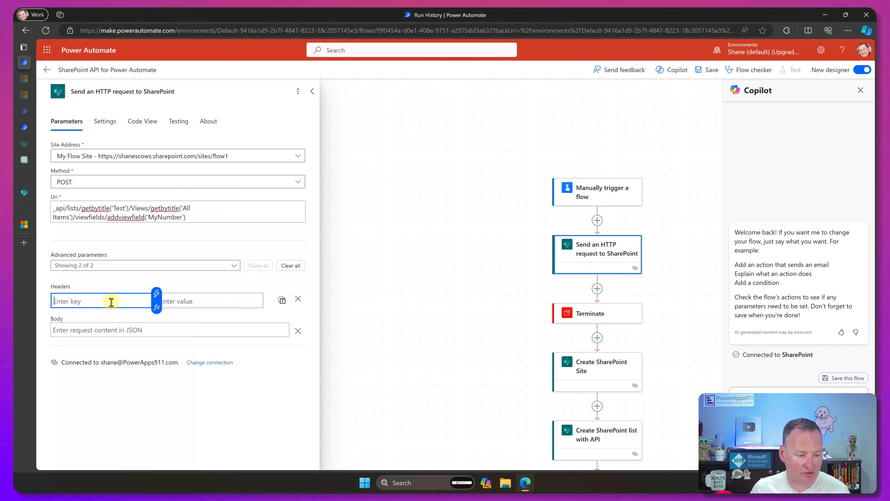
{"action": "left_click", "coordinate": [281, 301]}
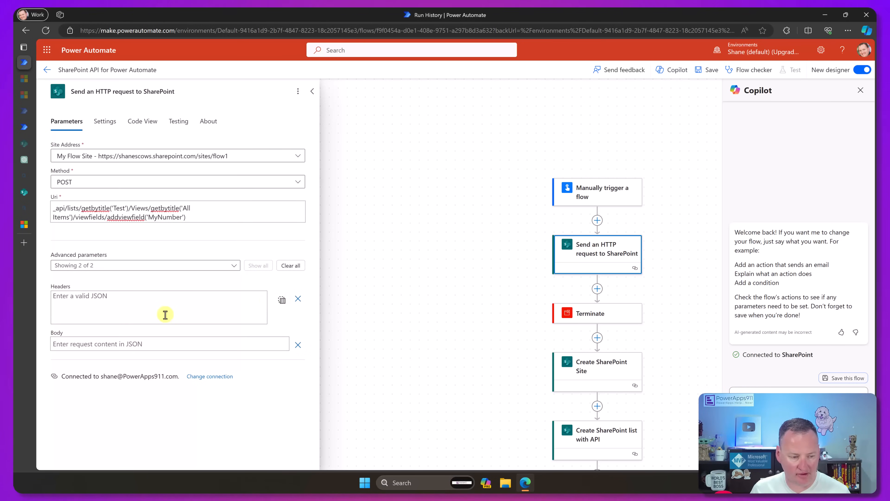
{"action": "key", "text": "super+v"}
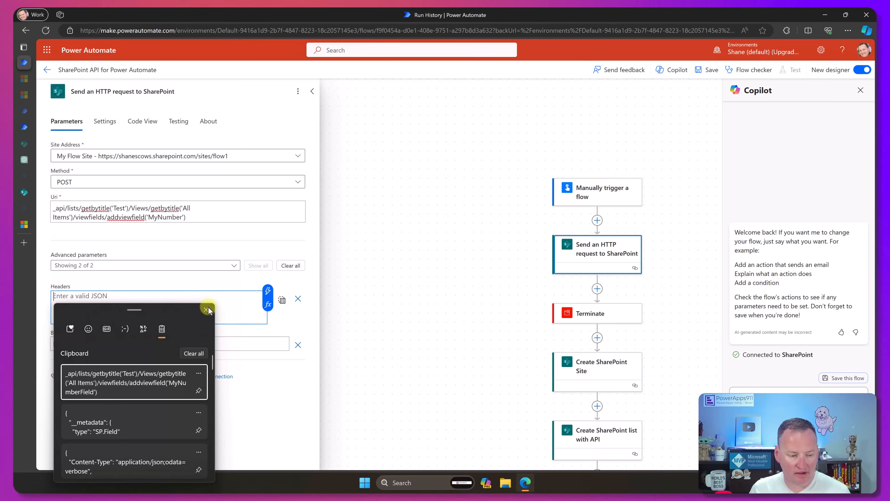
{"action": "scroll", "coordinate": [146, 419], "scroll_direction": "down", "scroll_amount": 1}
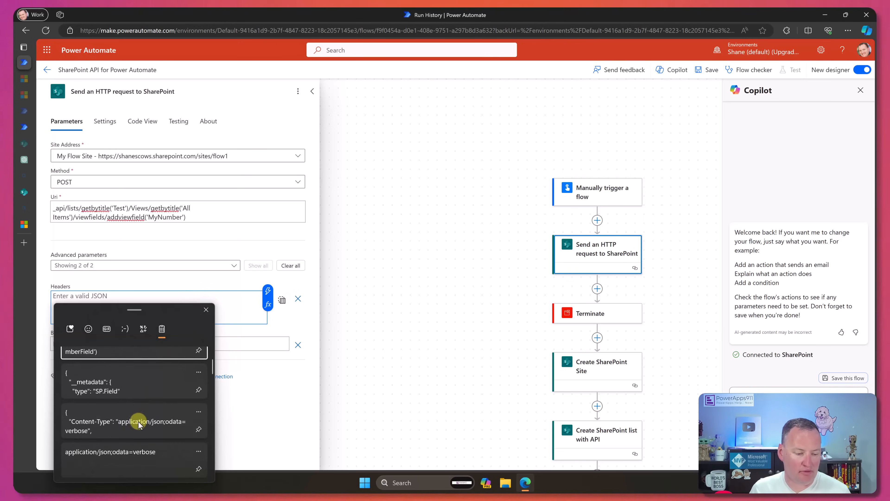
{"action": "left_click", "coordinate": [155, 422]}
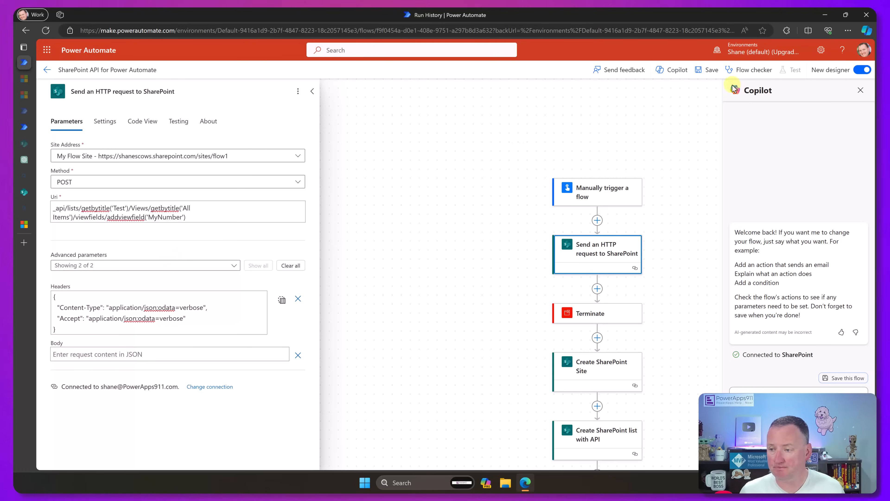
- Save the flow and test it automatically with a recently used trigger
{"action": "left_click", "coordinate": [709, 76]}
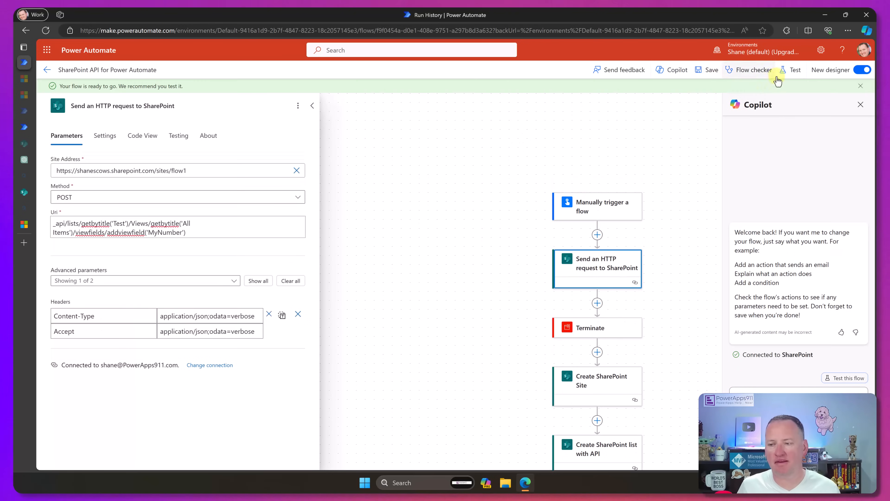
{"action": "left_click", "coordinate": [791, 70]}
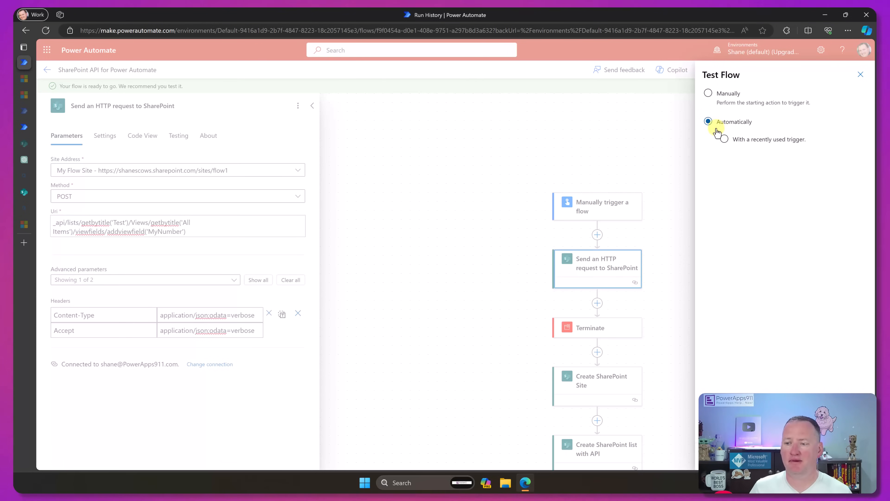
{"action": "left_click", "coordinate": [724, 139]}
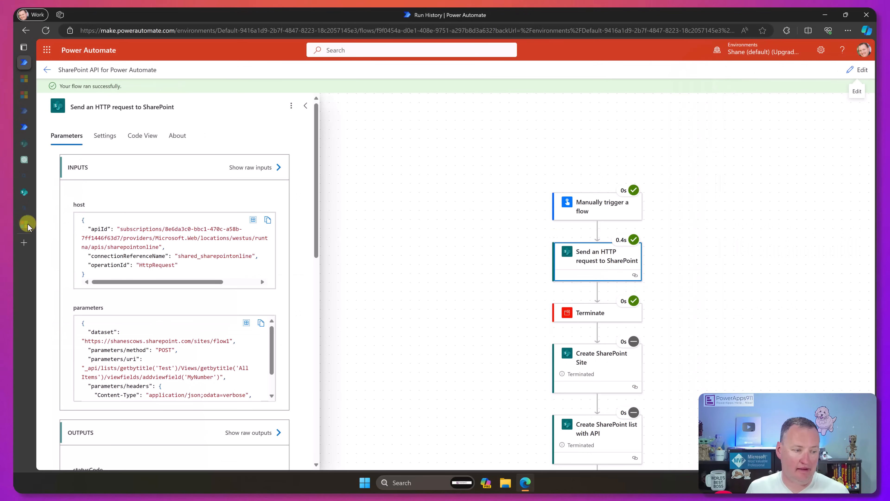
- Switch to the SharePoint site, open the Test list from its settings and refresh it to check the All Items view columns
{"action": "left_click", "coordinate": [24, 192]}
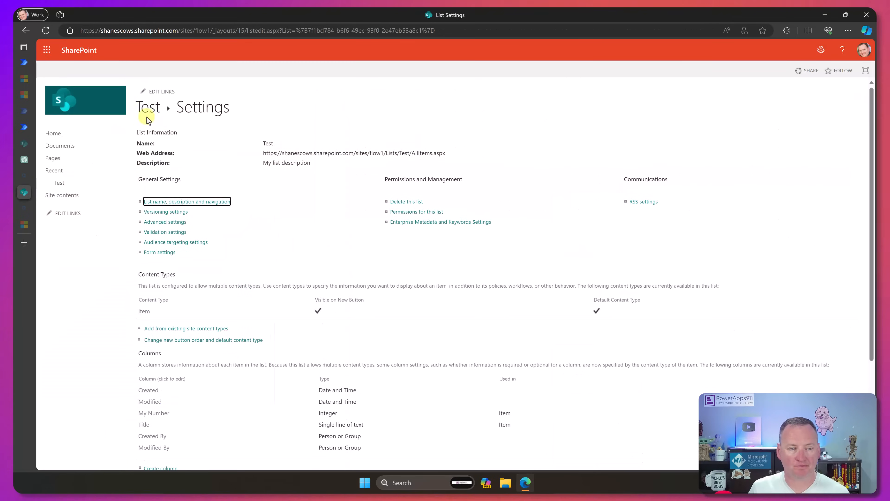
{"action": "left_click", "coordinate": [143, 105]}
{"action": "left_click", "coordinate": [46, 31]}
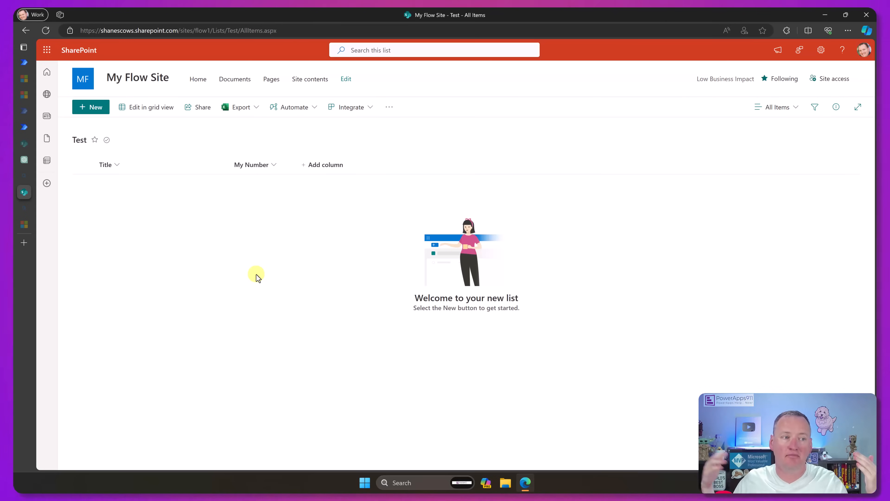
- Return to the flow, reopen it for editing and search for "sharepoint create" to add an action between the HTTP request and Terminate
{"action": "left_click", "coordinate": [29, 62]}
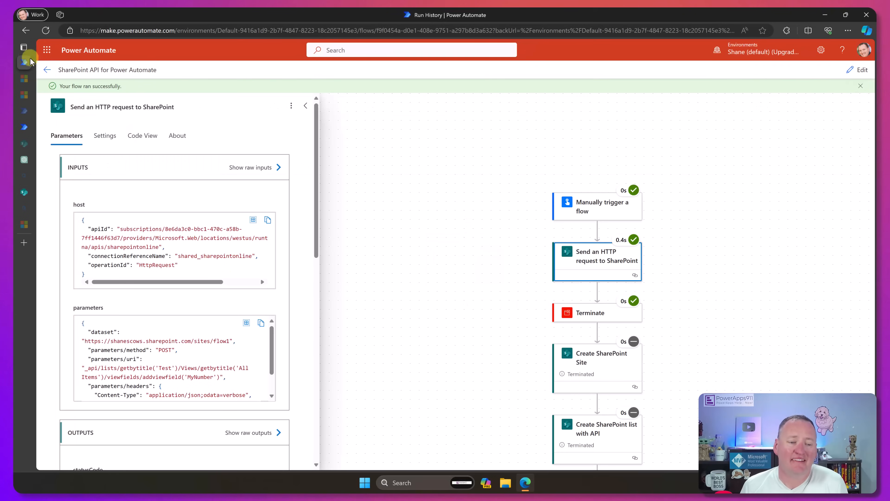
{"action": "left_click", "coordinate": [858, 69]}
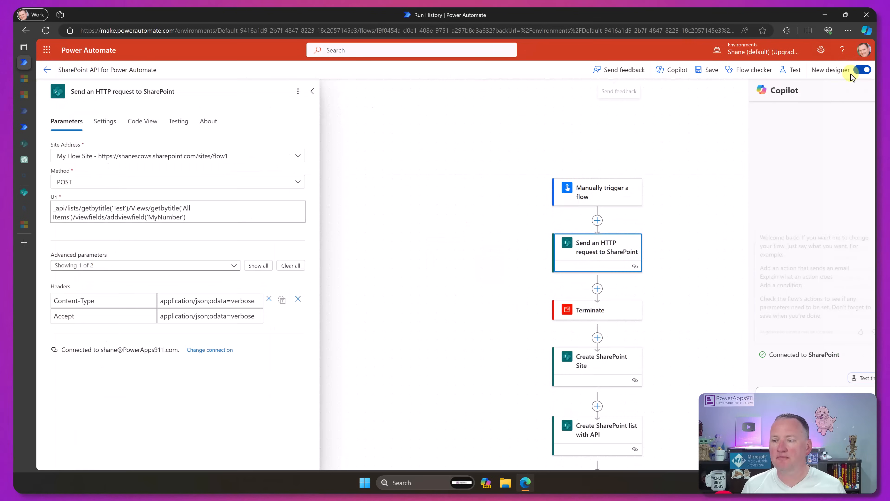
{"action": "left_click", "coordinate": [597, 294]}
{"action": "left_click", "coordinate": [629, 272]}
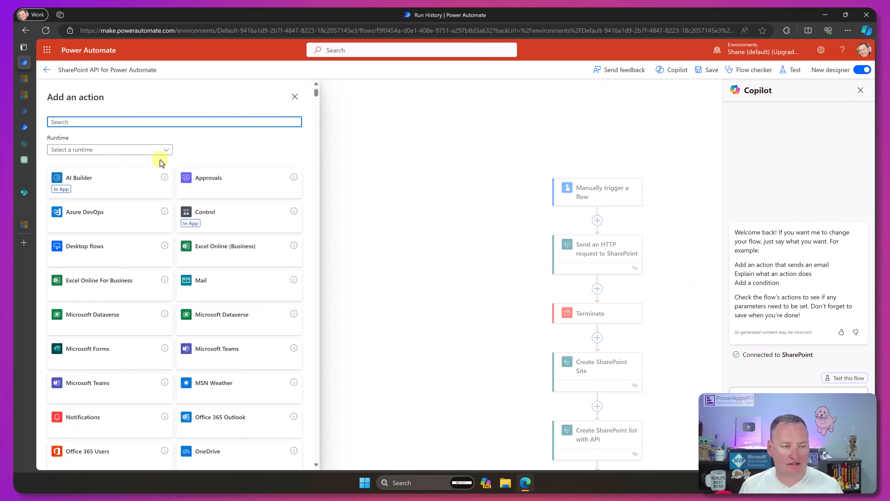
{"action": "type", "text": "sharepoint cr"}
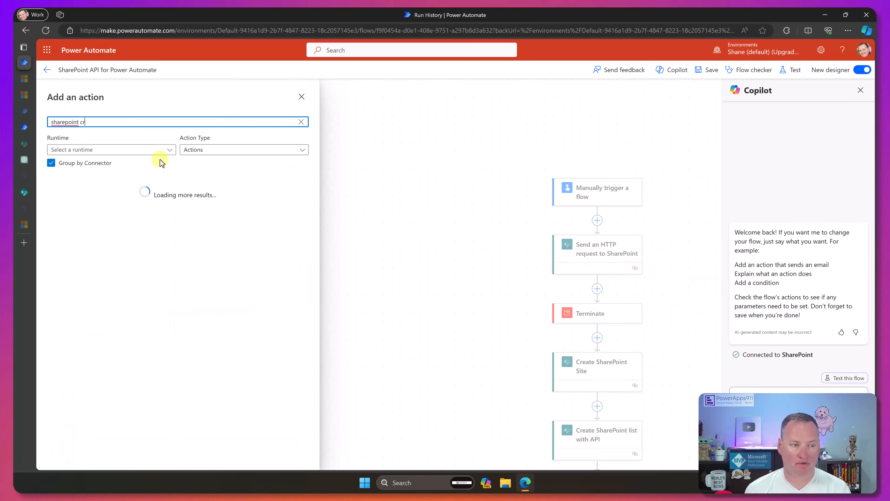
{"action": "type", "text": "eate"}
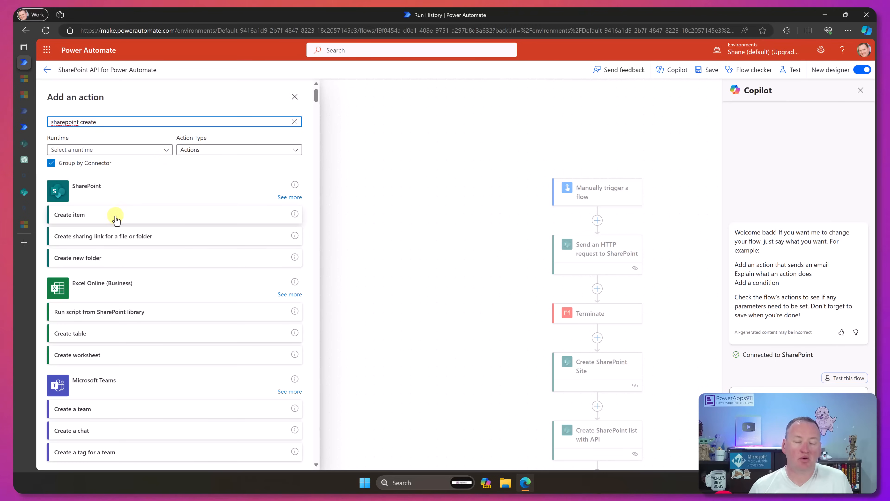